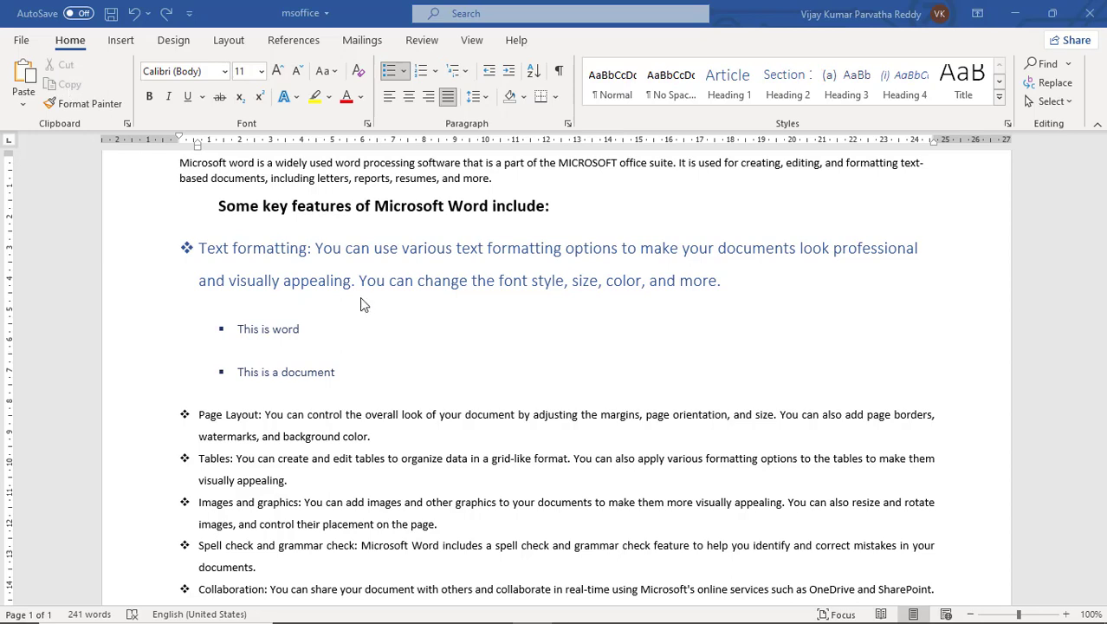
# - Copy the heading "Some key features of Microsoft Word include:" near the start of the document
pyautogui.scroll(2, 366, 293)
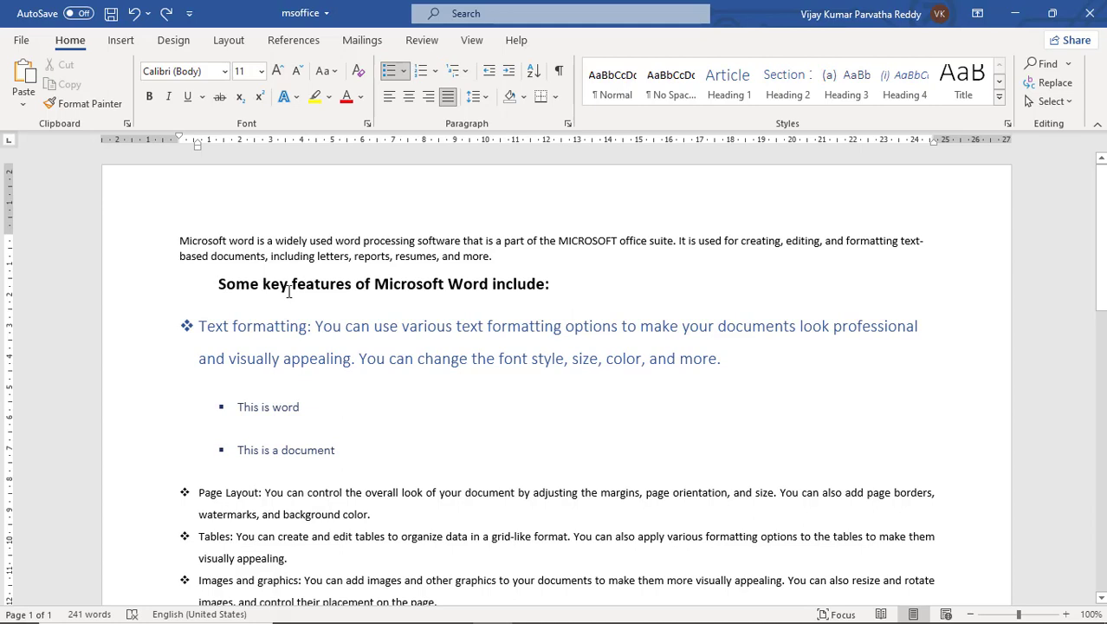
pyautogui.click(219, 289)
pyautogui.moveTo(219, 289); pyautogui.dragTo(568, 295)
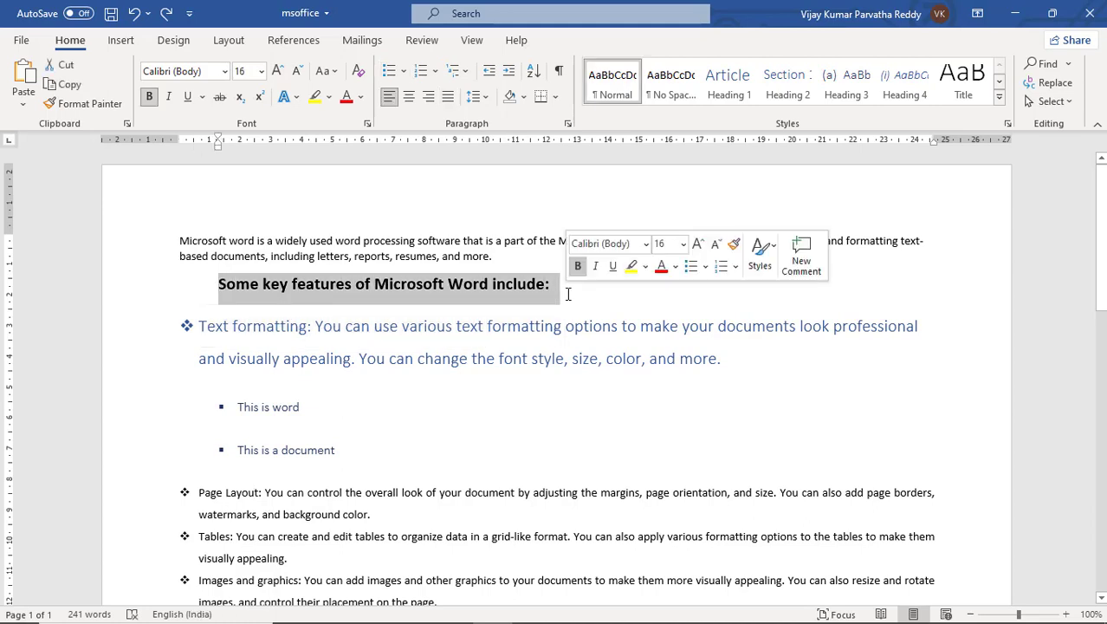
pyautogui.click(73, 89)
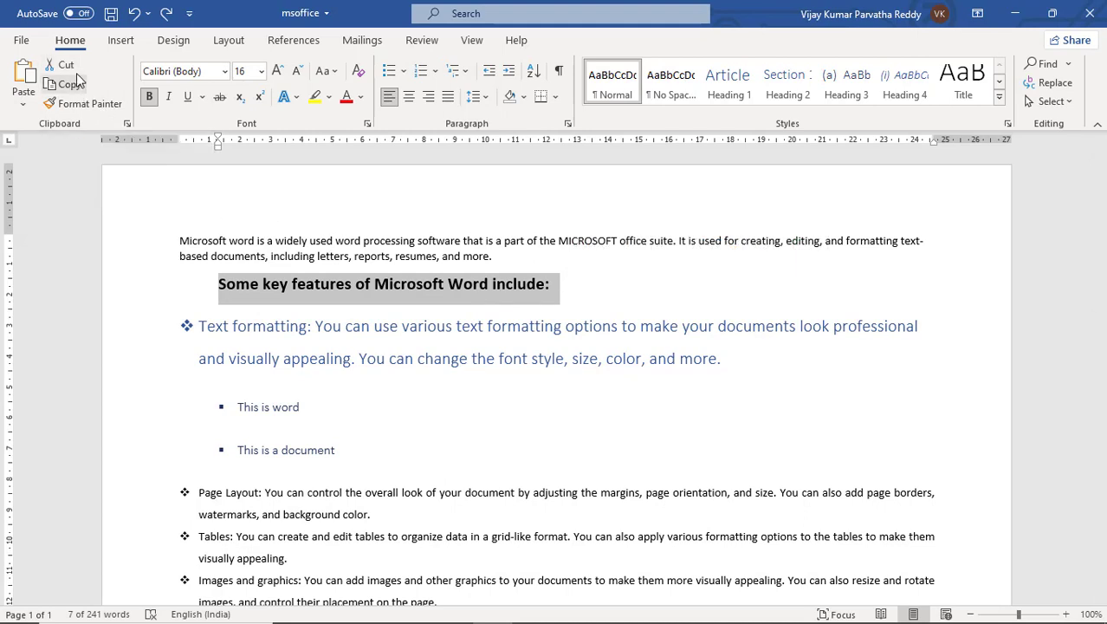
pyautogui.click(595, 298)
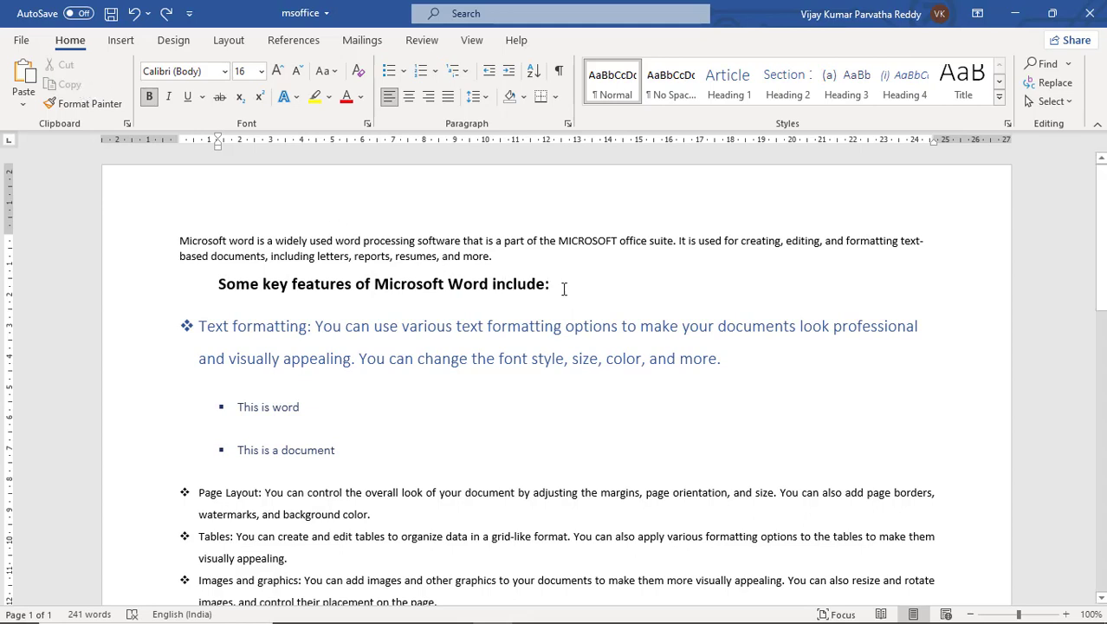
pyautogui.moveTo(566, 286); pyautogui.dragTo(231, 283)
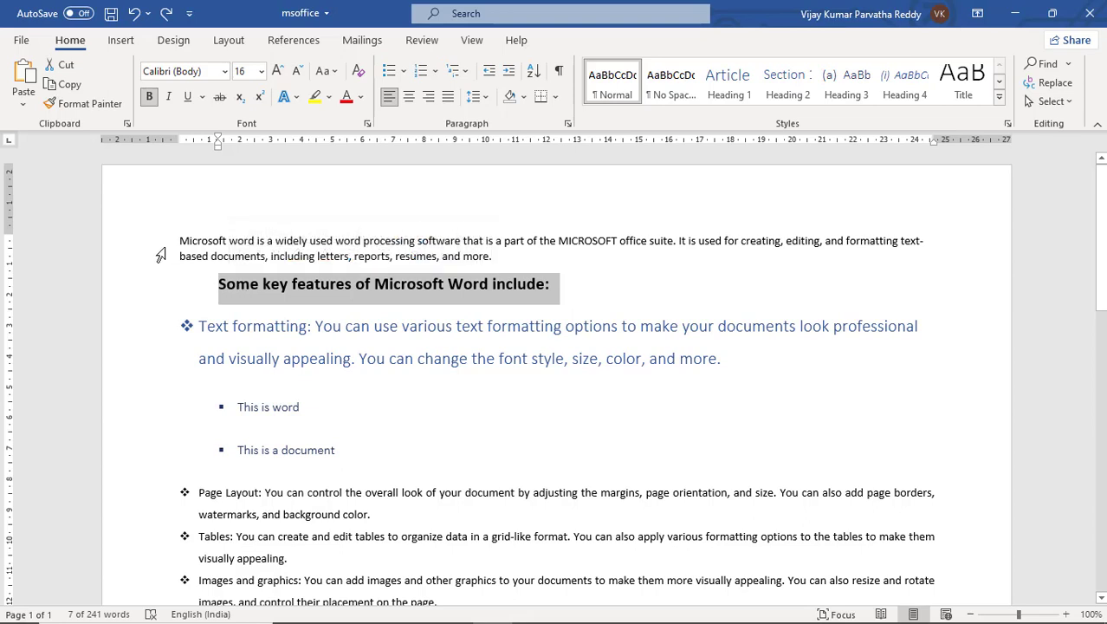
pyautogui.click(74, 90)
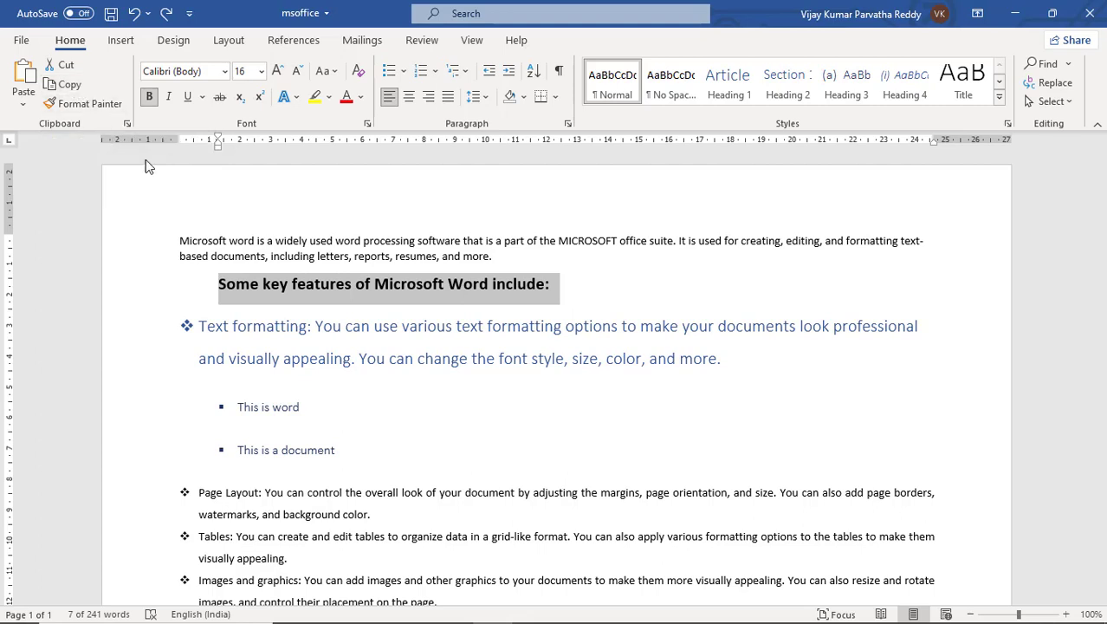
pyautogui.click(561, 293)
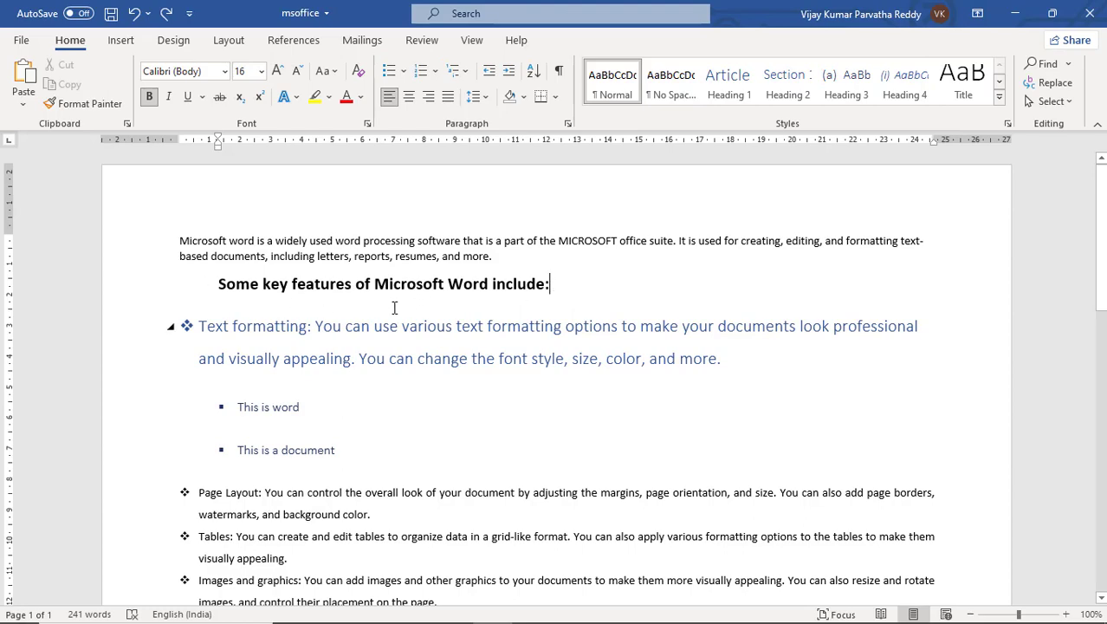
# - Paste the copied heading on the empty line below the last bullet of the feature list
pyautogui.scroll(-5, 394, 307)
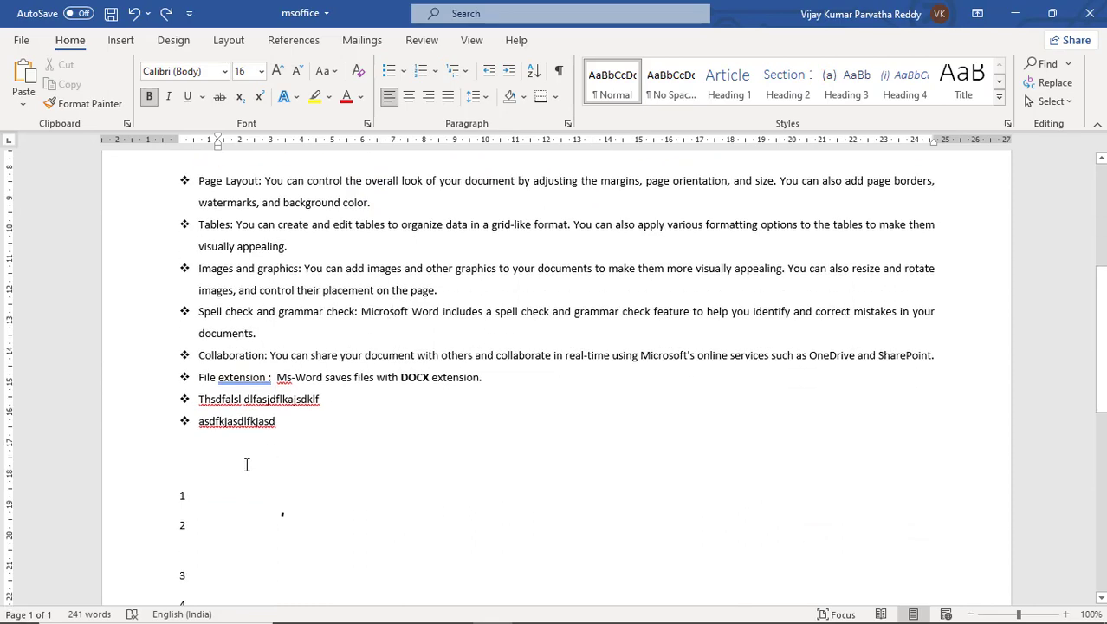
pyautogui.click(221, 456)
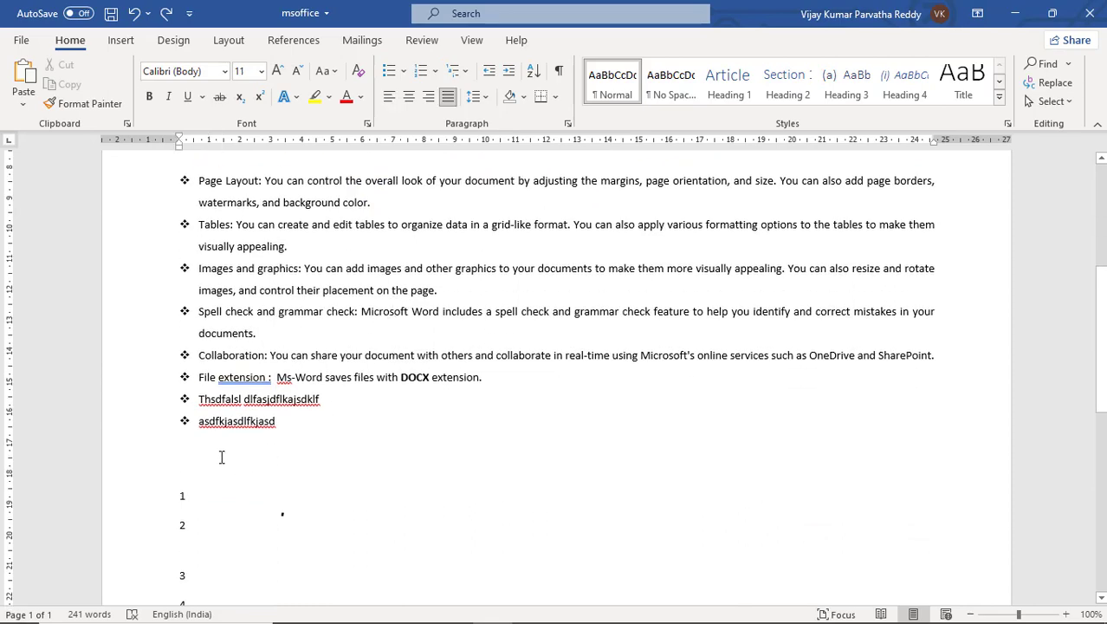
pyautogui.click(28, 94)
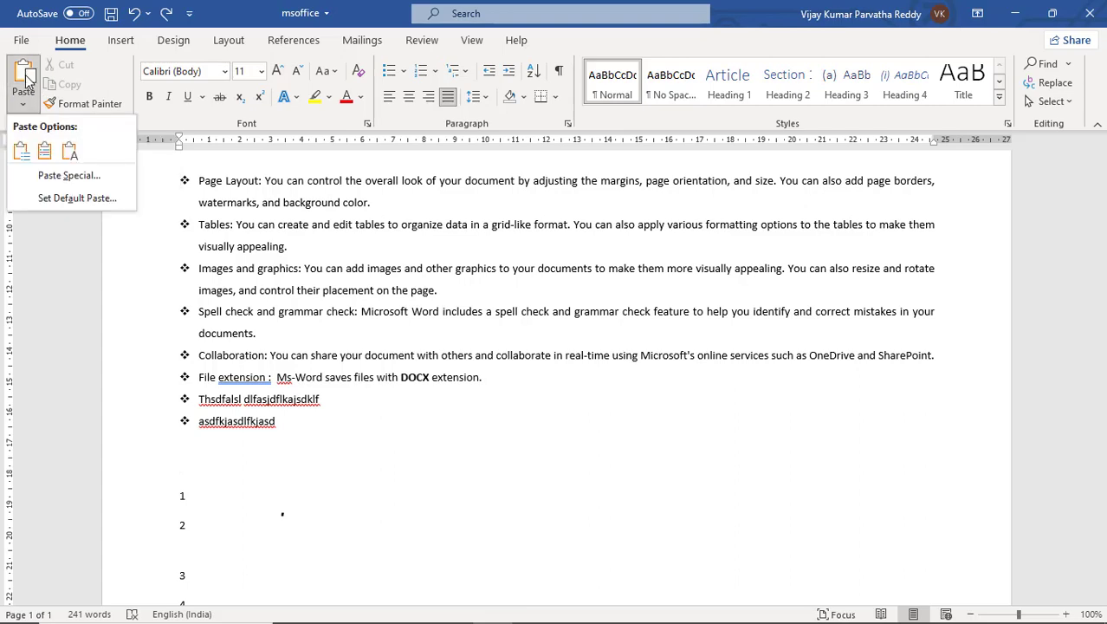
pyautogui.click(244, 477)
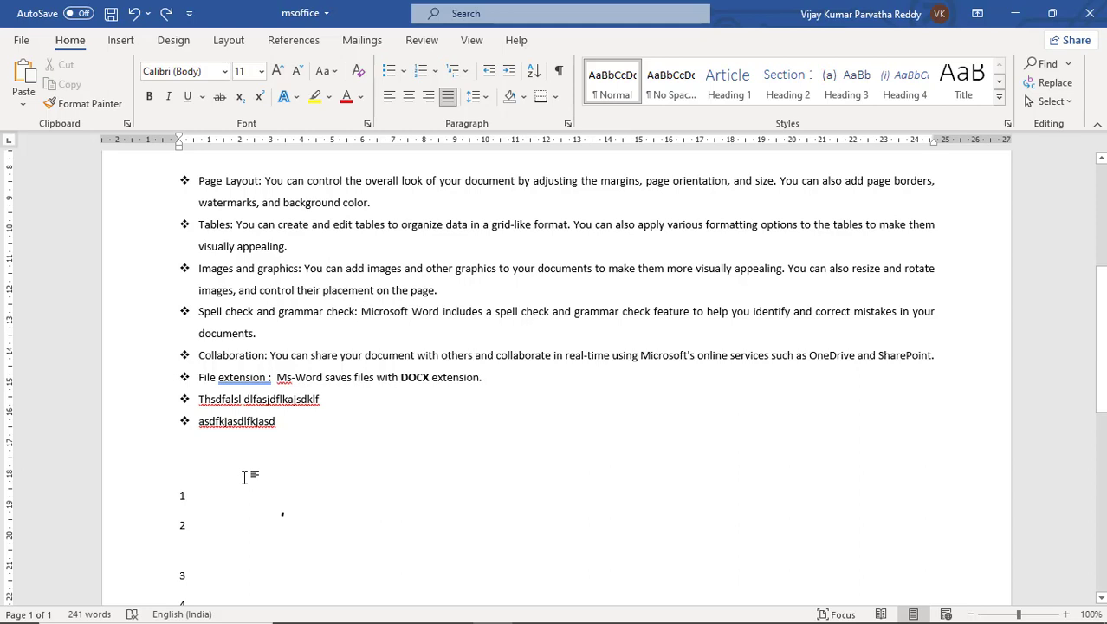
pyautogui.hotkey('ctrl', 'v')
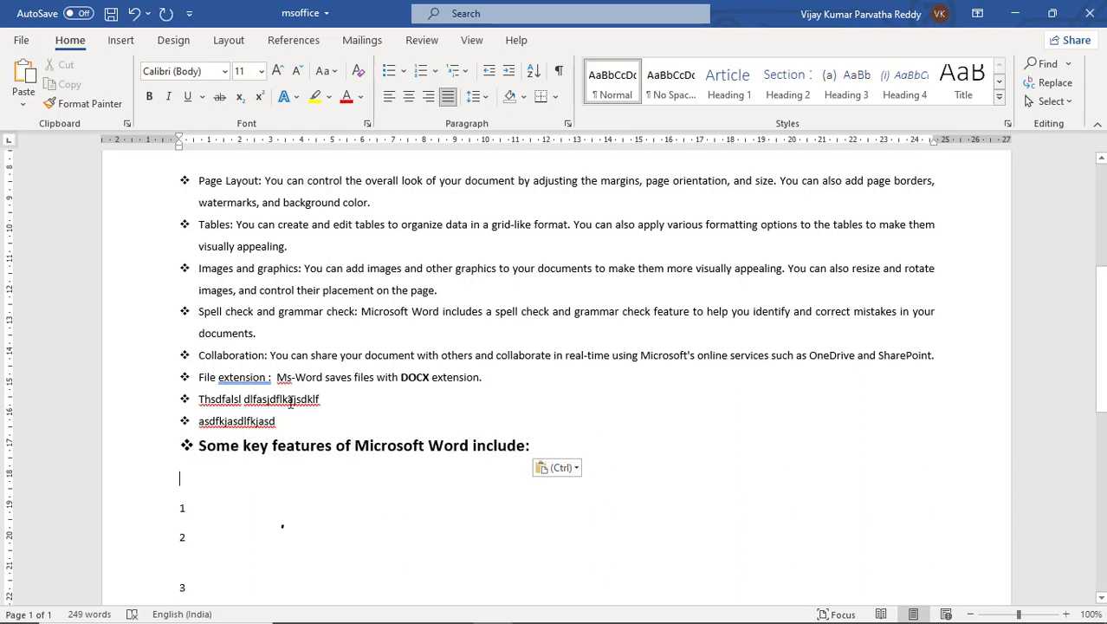
# - Paste the copied heading again as text only on the line below the pasted bulleted heading
pyautogui.click(24, 106)
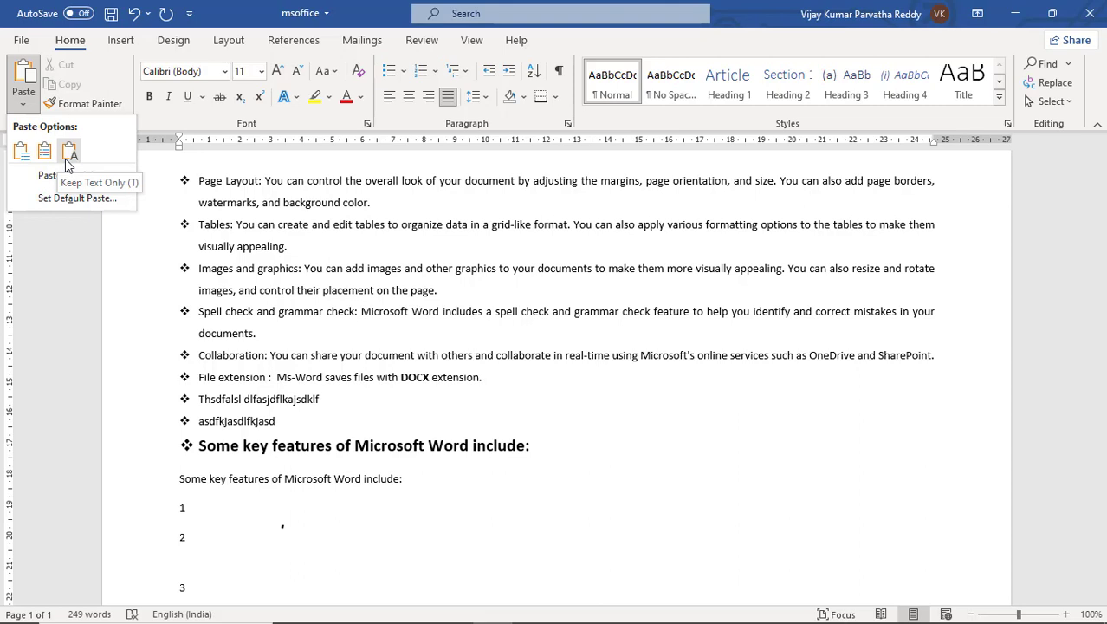
pyautogui.click(68, 153)
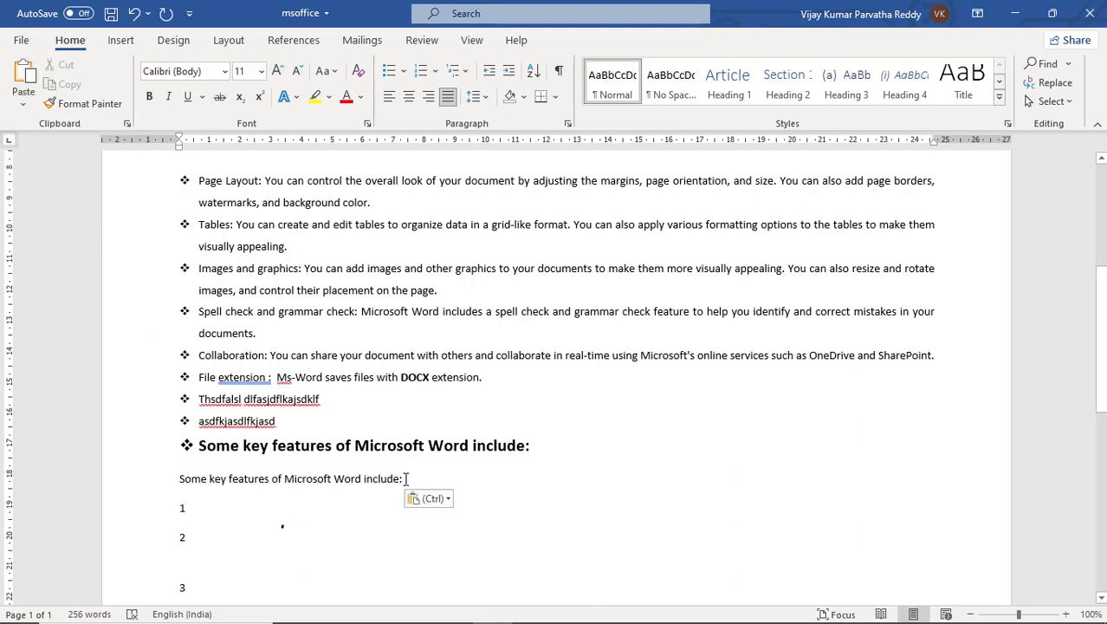
pyautogui.moveTo(403, 478); pyautogui.dragTo(364, 479)
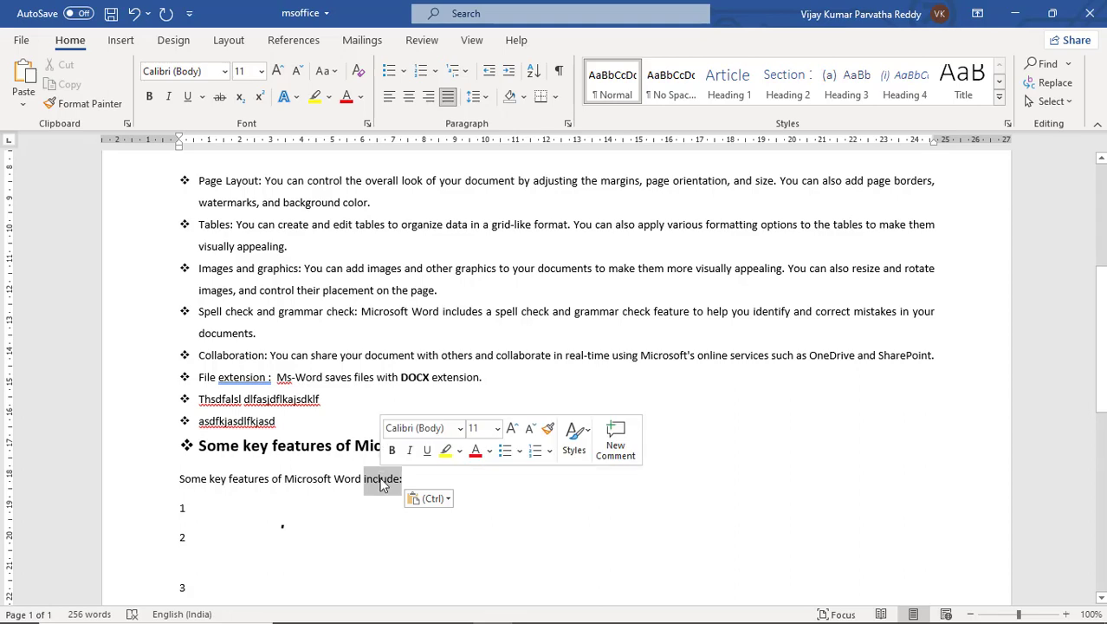
pyautogui.click(351, 440)
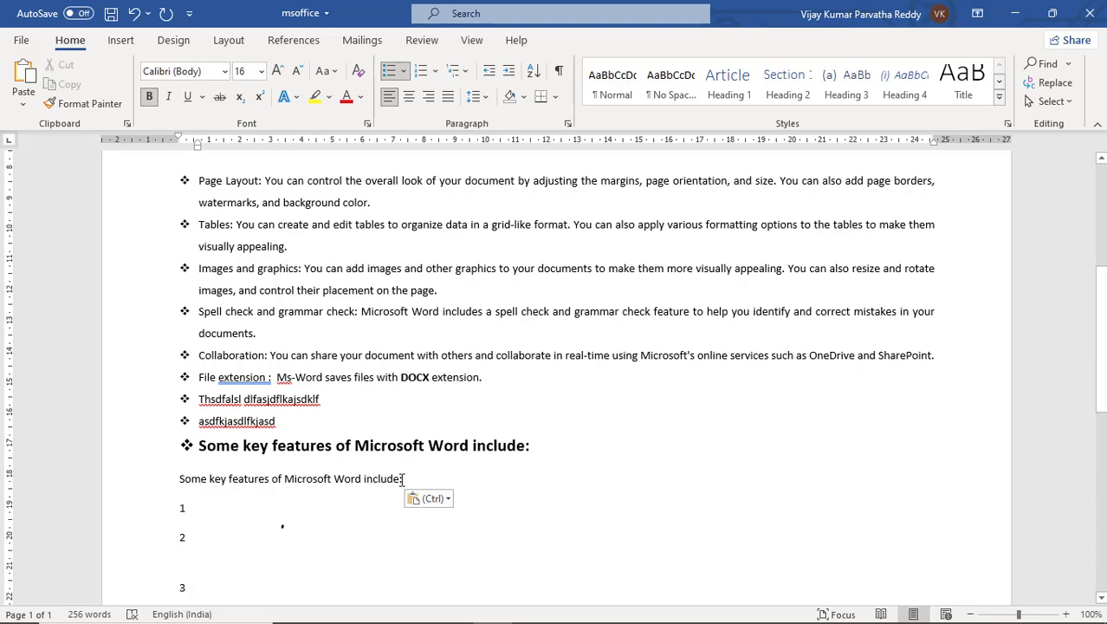
pyautogui.moveTo(403, 478); pyautogui.dragTo(178, 478)
pyautogui.hotkey('ctrl', 'c')
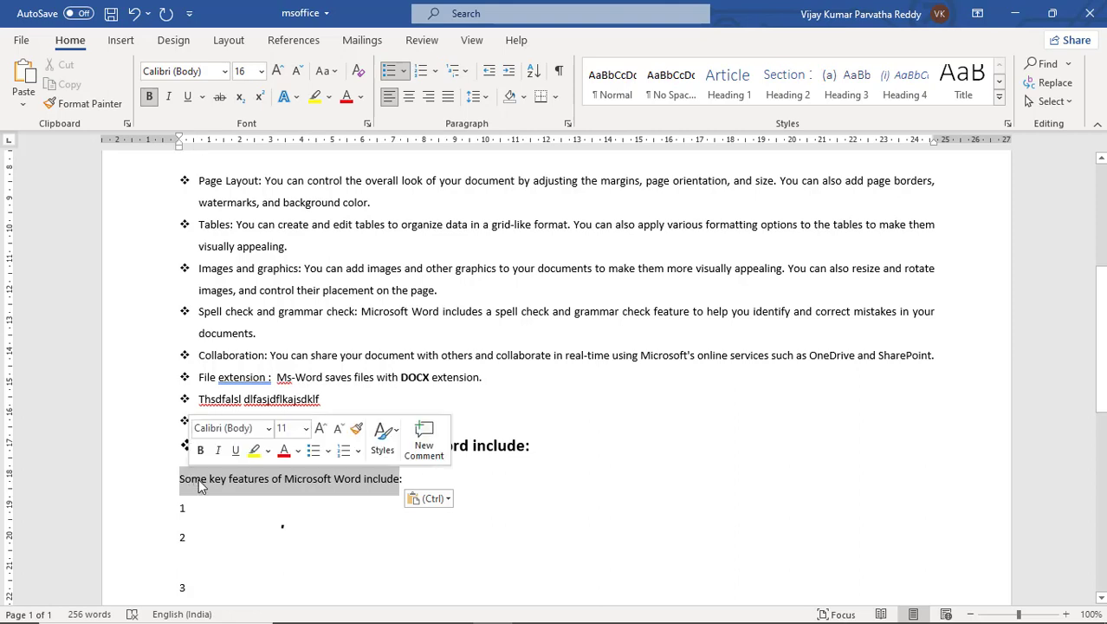
# - Add a line after the text-only copy and paste the heading there with Paste Special as Unformatted Text
pyautogui.click(413, 477)
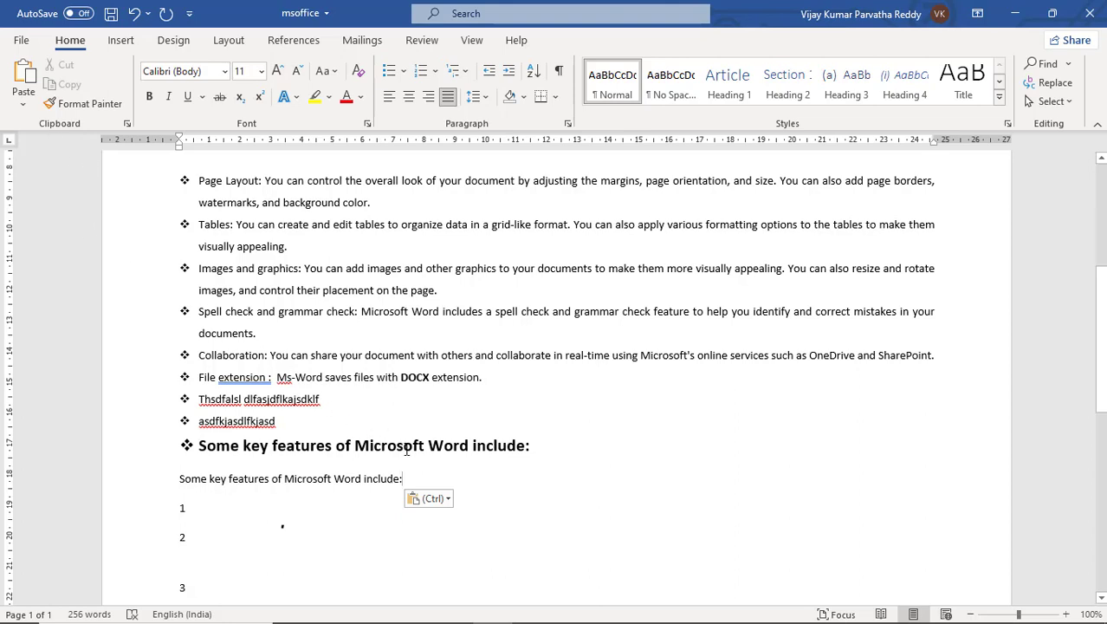
pyautogui.press('Return')
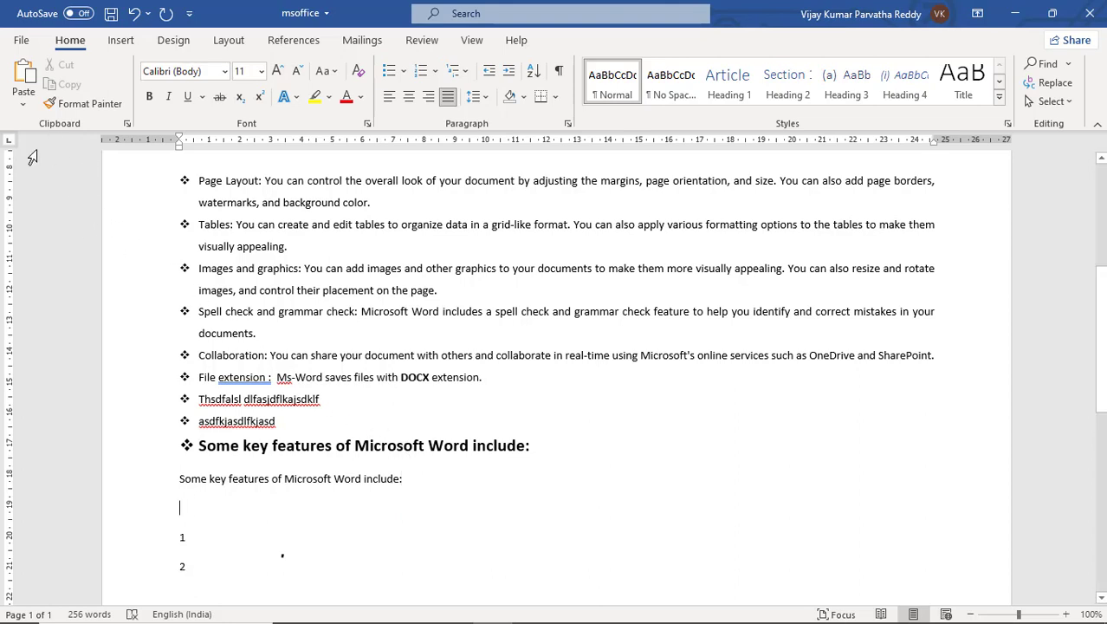
pyautogui.click(20, 106)
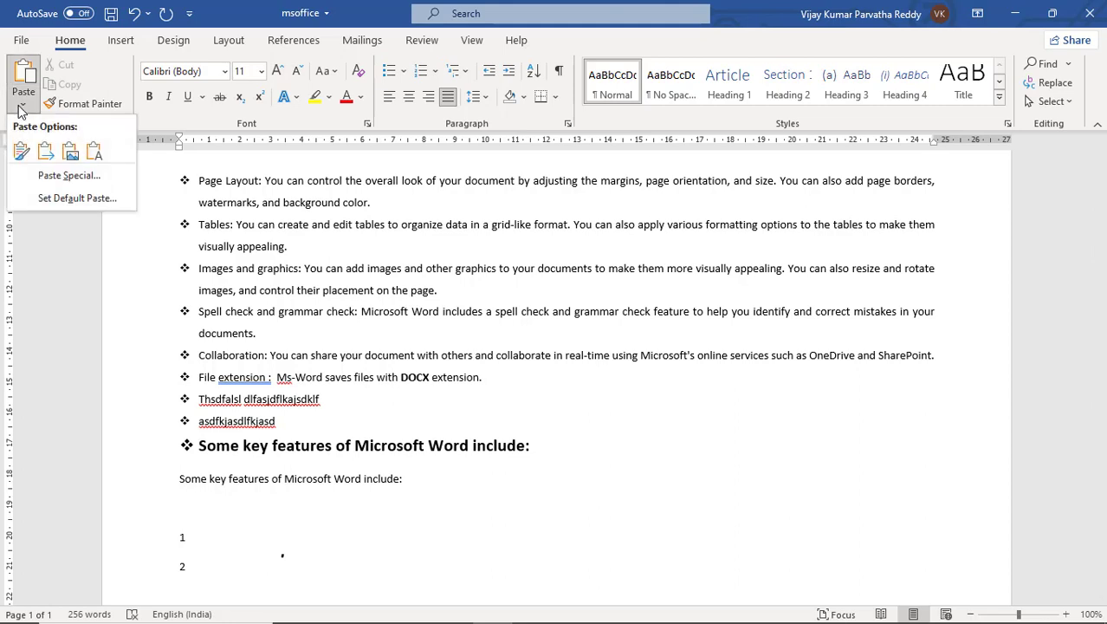
pyautogui.click(50, 187)
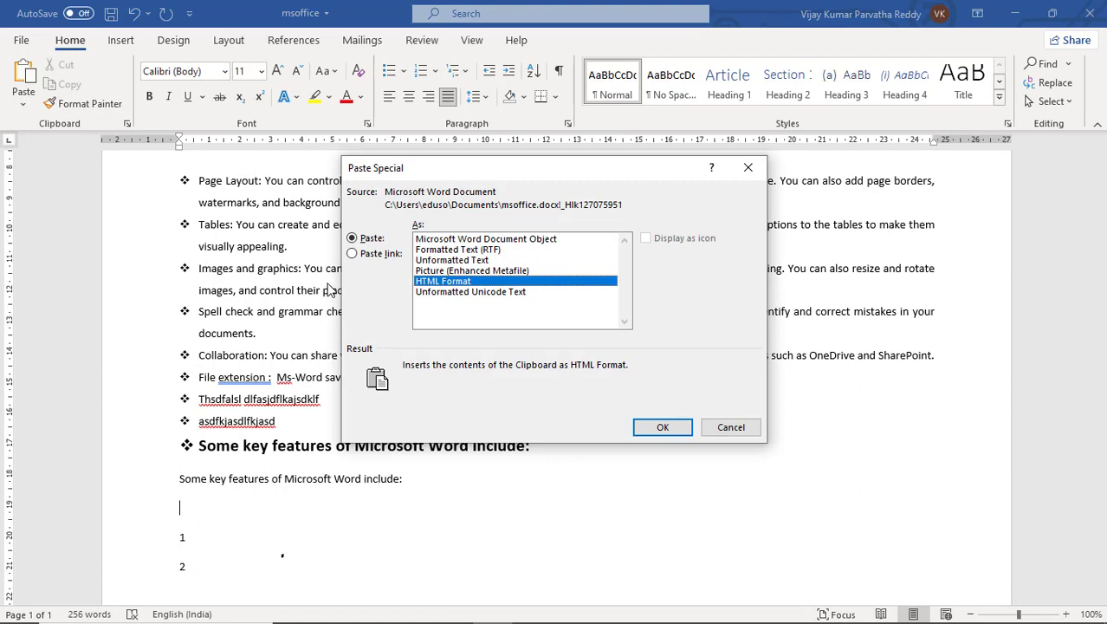
pyautogui.click(448, 293)
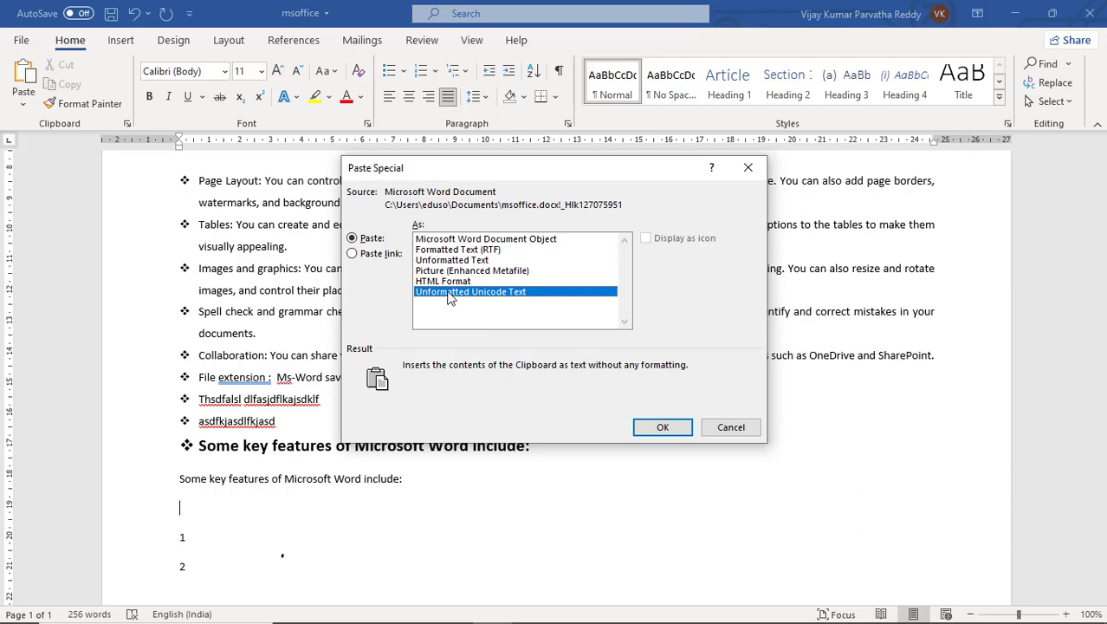
pyautogui.click(453, 261)
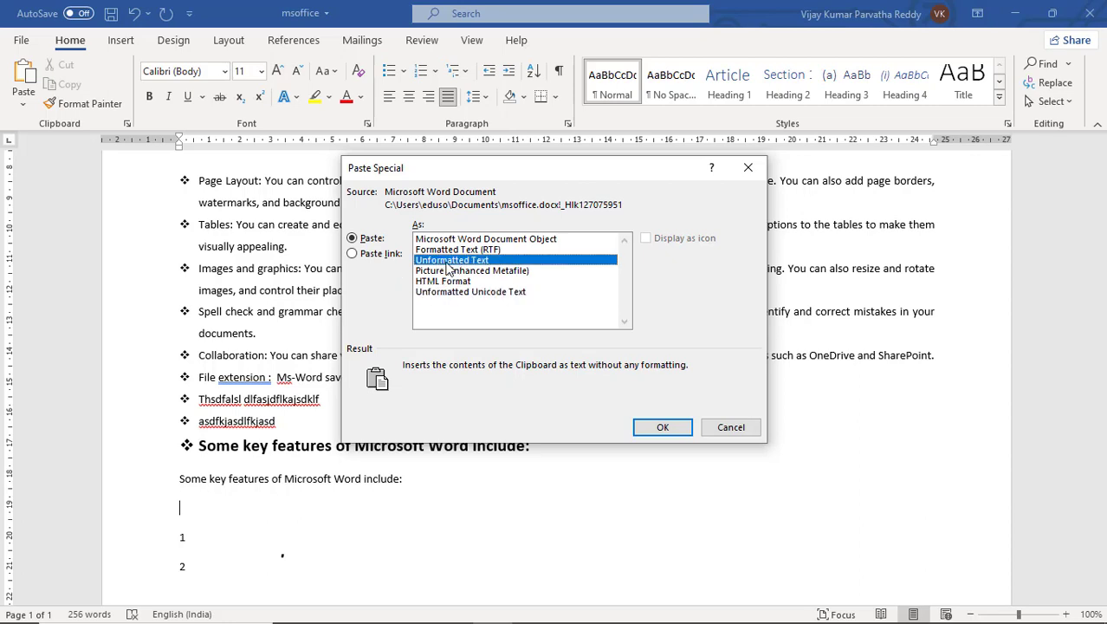
pyautogui.click(477, 293)
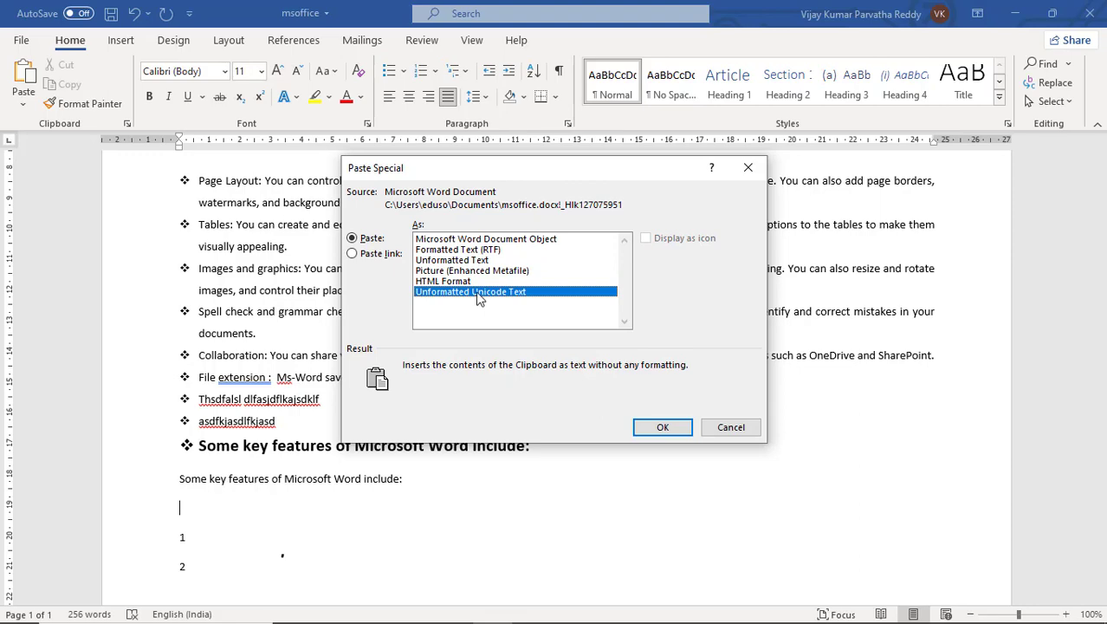
pyautogui.click(470, 260)
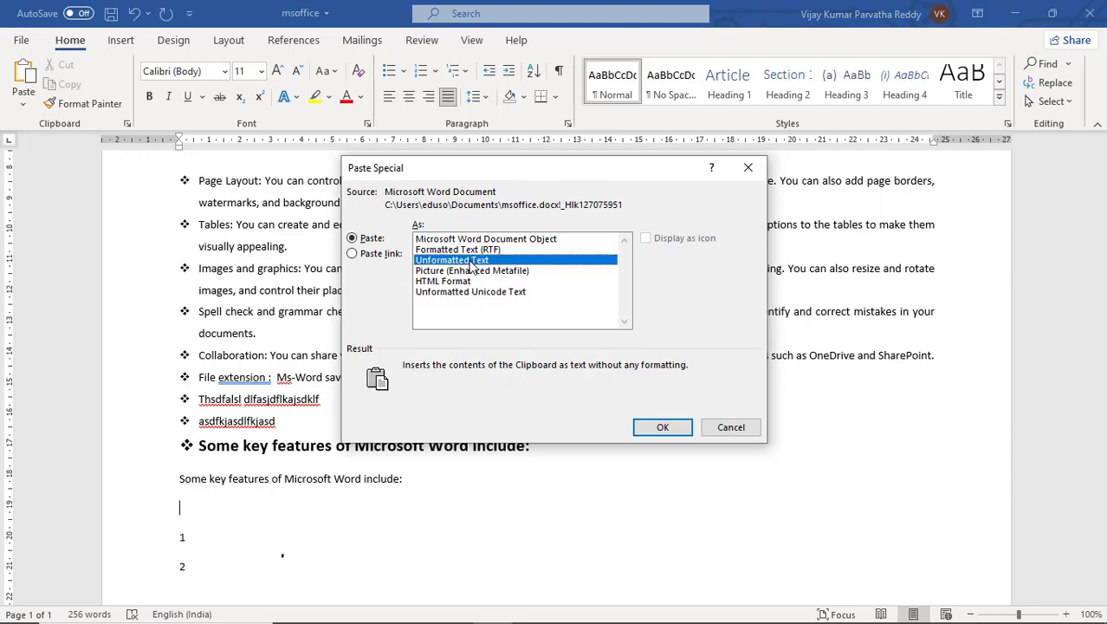
pyautogui.click(673, 427)
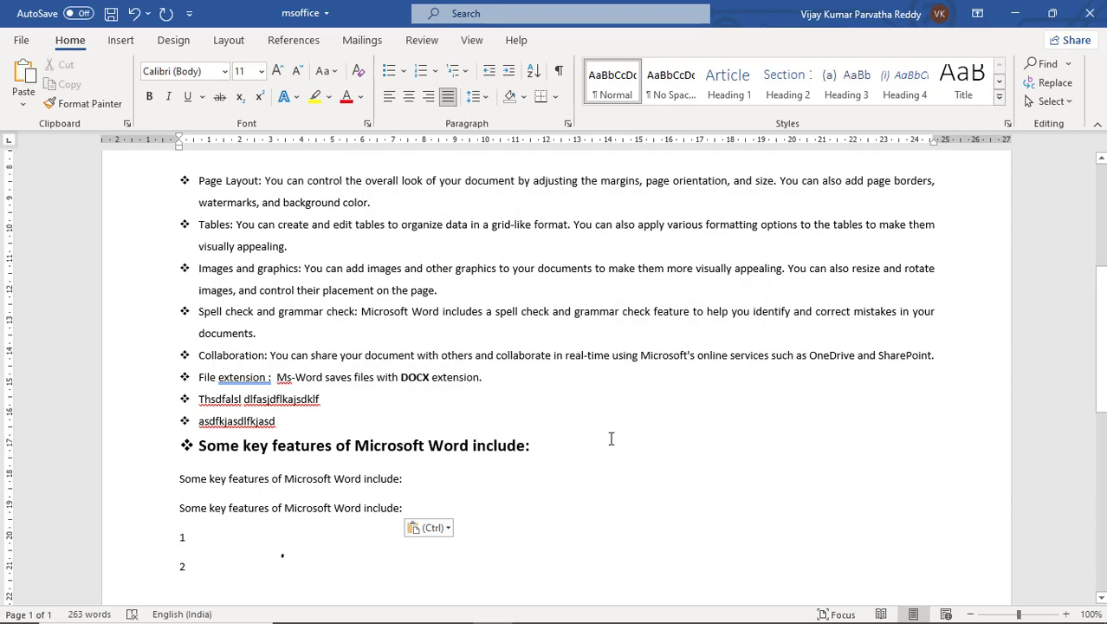
# - Start another line below the unformatted copy and paste the heading there with Paste Special in HTML Format
pyautogui.press('Return')
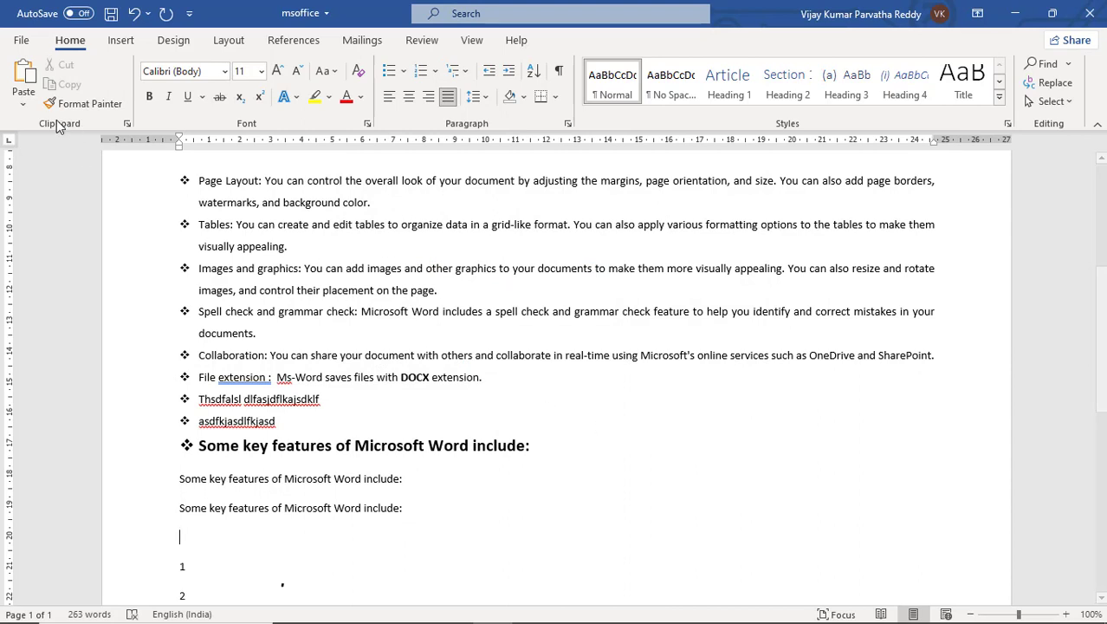
pyautogui.click(24, 104)
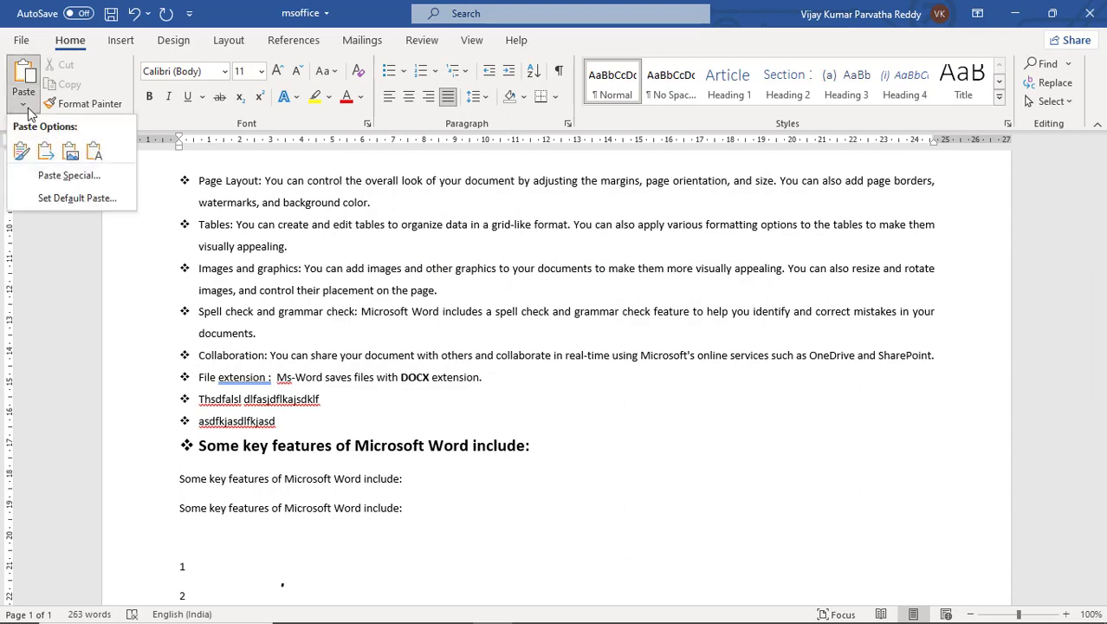
pyautogui.click(68, 178)
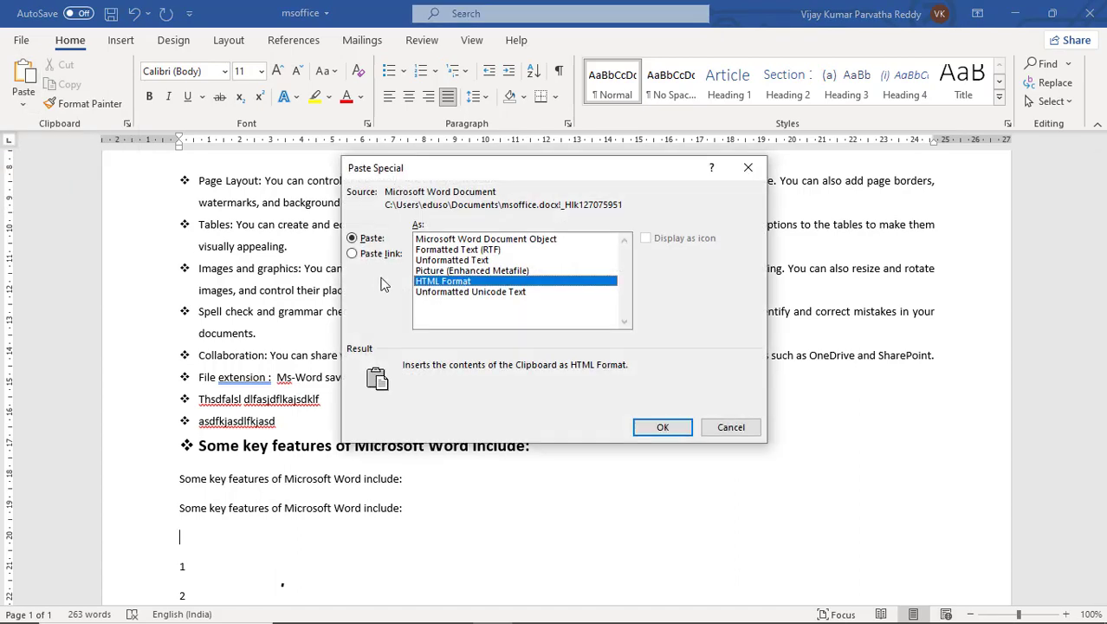
pyautogui.click(663, 430)
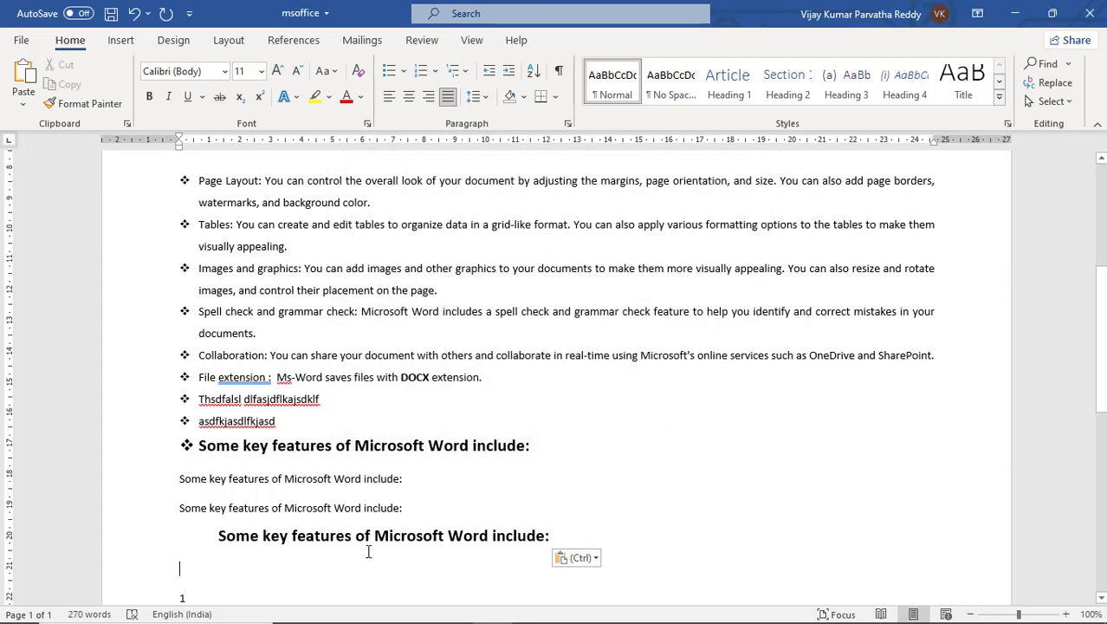
# - Paste the heading below the HTML copy with Paste Special as Picture (Enhanced Metafile)
pyautogui.click(21, 111)
pyautogui.click(53, 172)
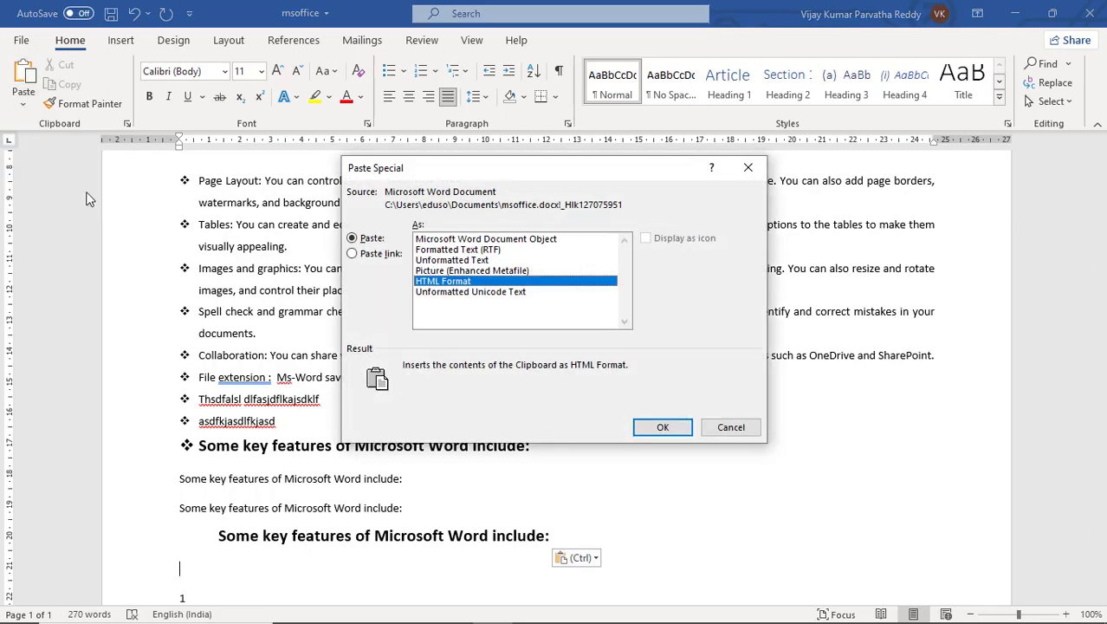
pyautogui.click(429, 271)
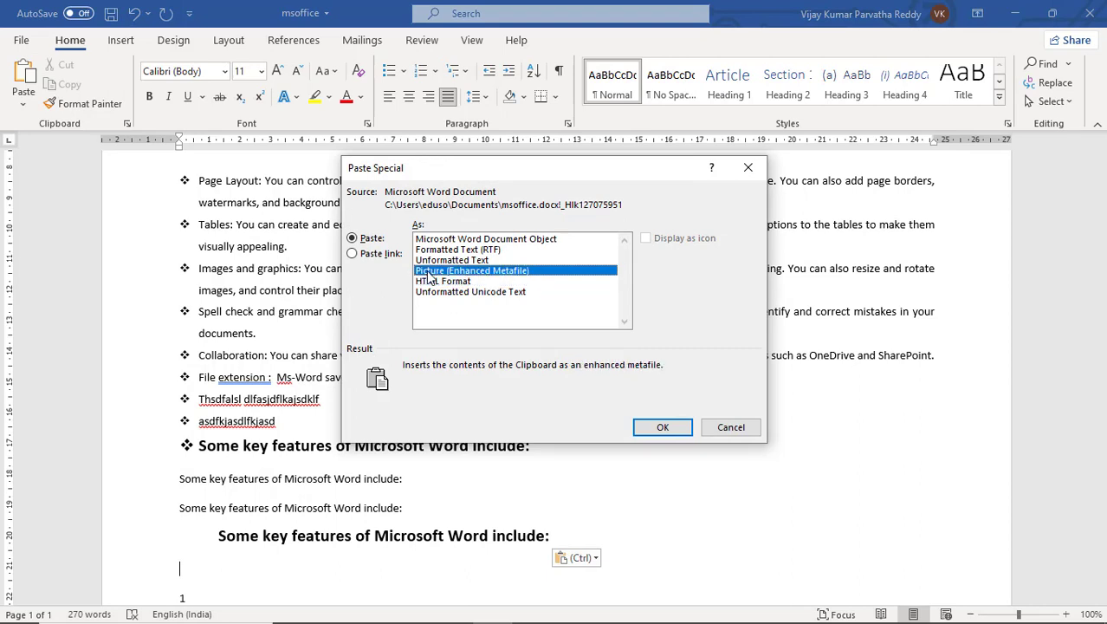
pyautogui.click(662, 427)
# - Stretch the pasted heading picture vertically by its bottom and top edges, and deselect it
pyautogui.scroll(-3, 646, 415)
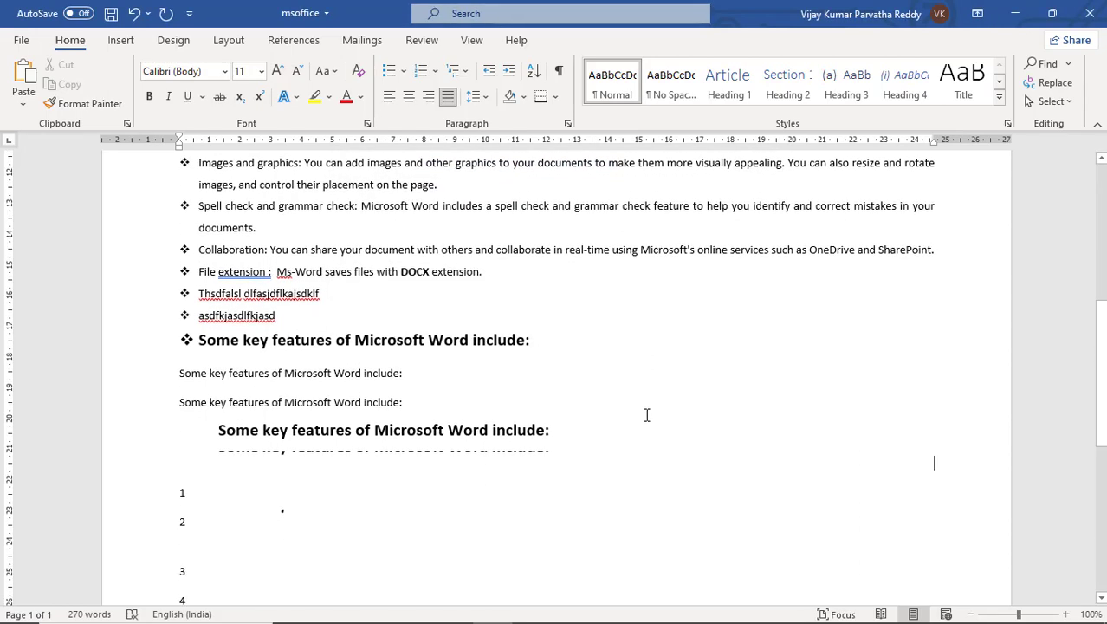
pyautogui.scroll(-3, 646, 414)
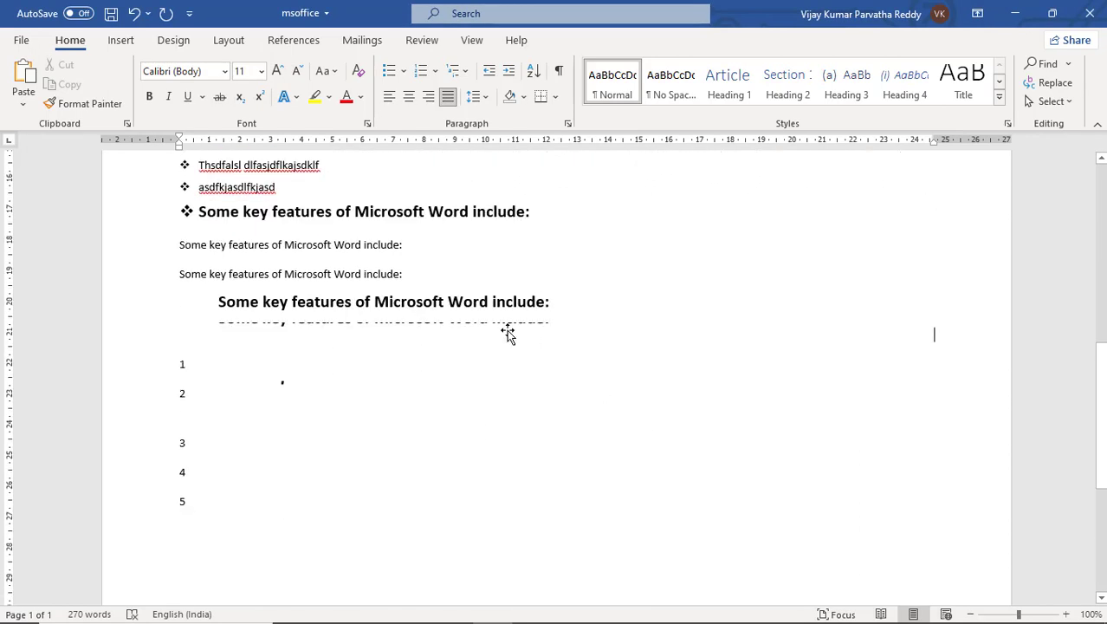
pyautogui.click(507, 330)
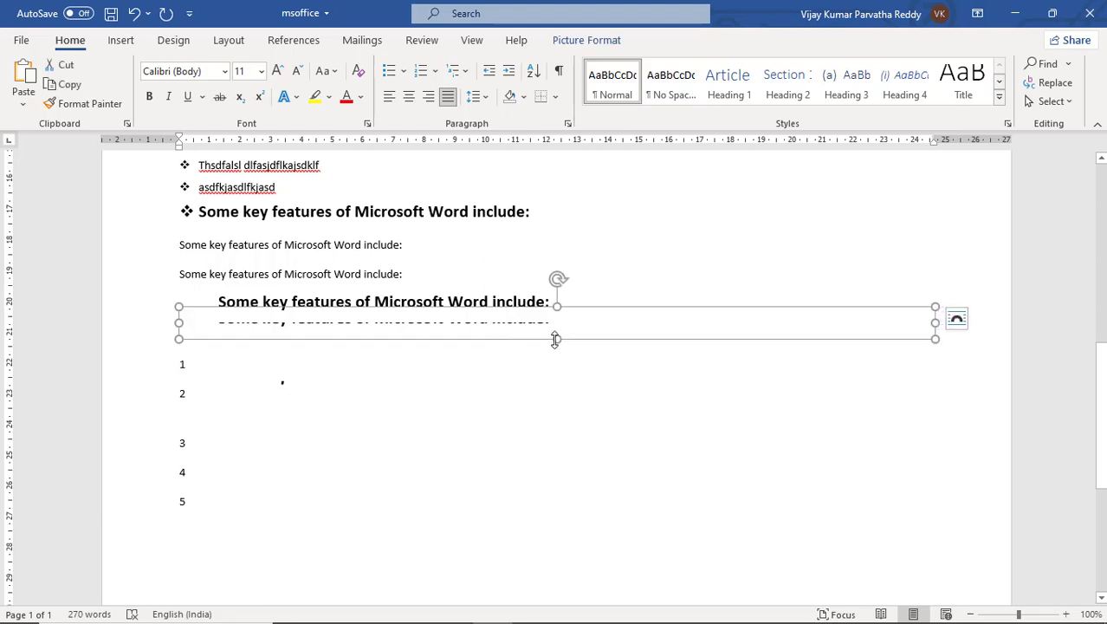
pyautogui.moveTo(556, 339); pyautogui.dragTo(562, 386)
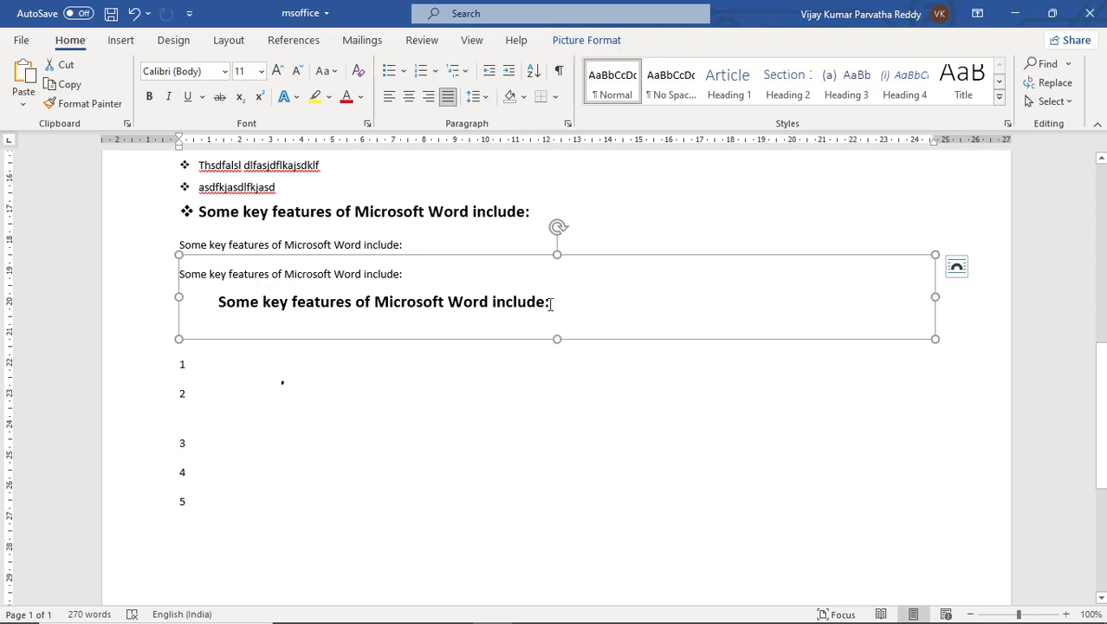
pyautogui.moveTo(561, 251); pyautogui.dragTo(571, 227)
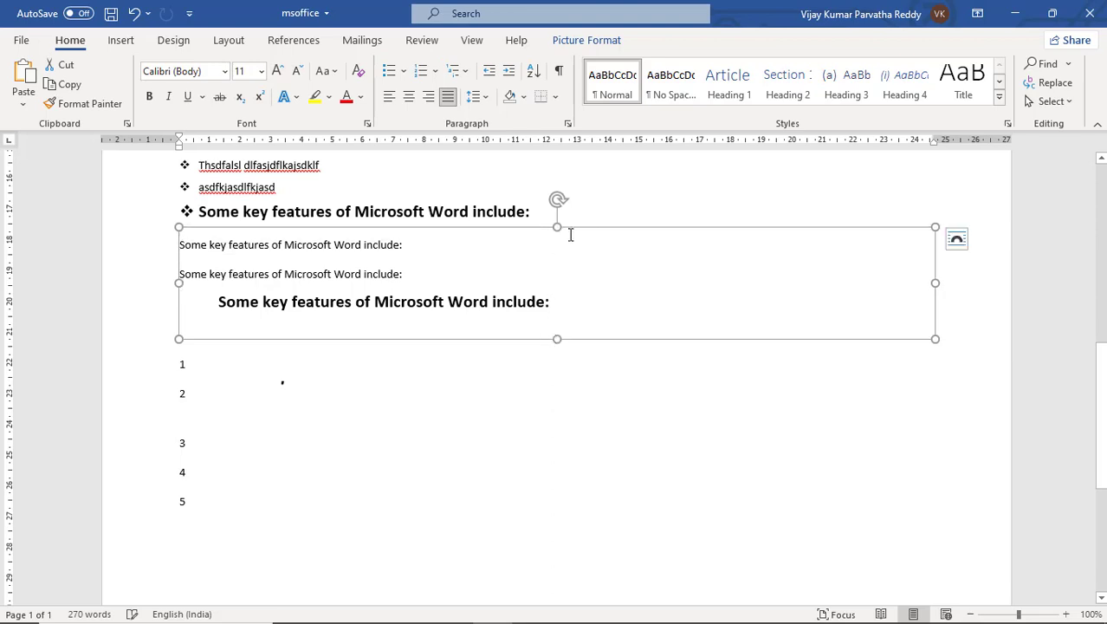
pyautogui.click(581, 303)
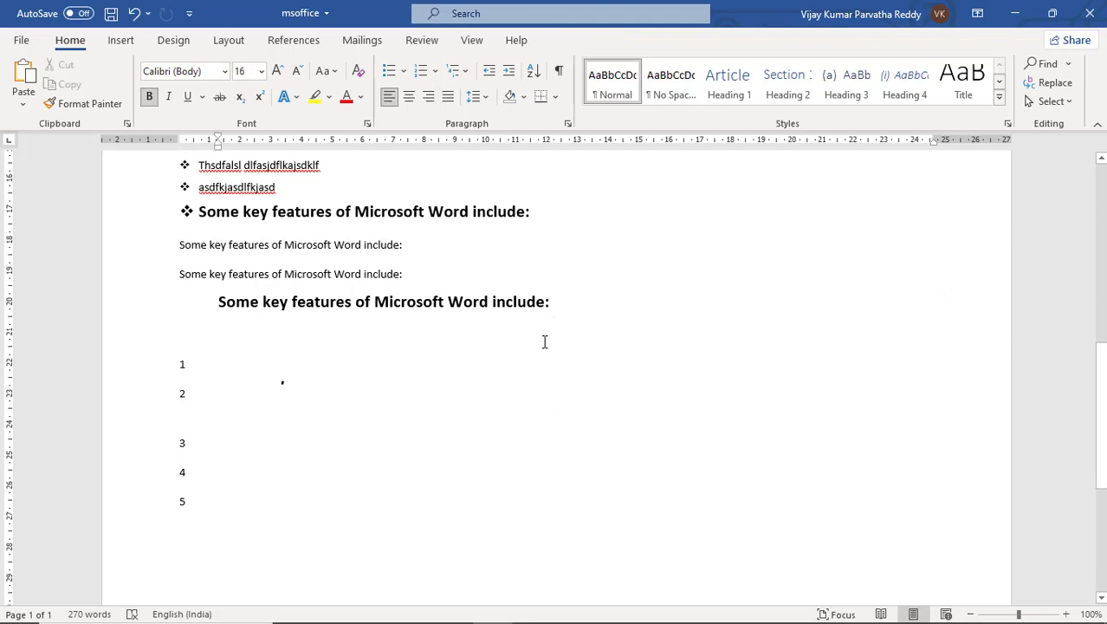
# - Try to move the stretched heading picture further down the page, and delete it from below the HTML copy
pyautogui.click(554, 335)
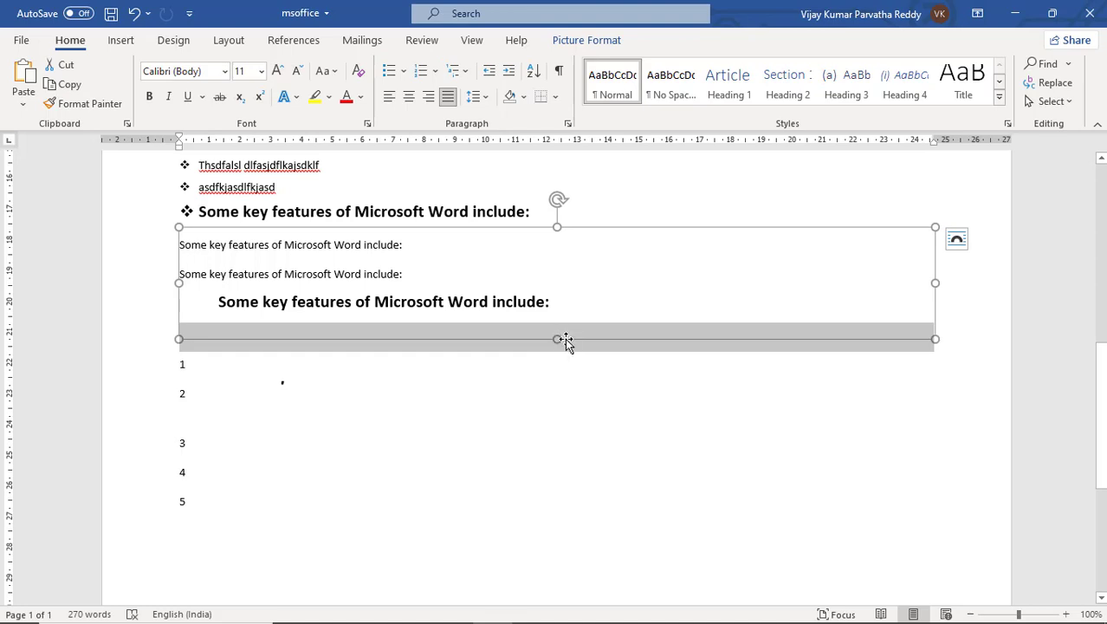
pyautogui.moveTo(567, 355); pyautogui.dragTo(555, 538)
pyautogui.press('Delete')
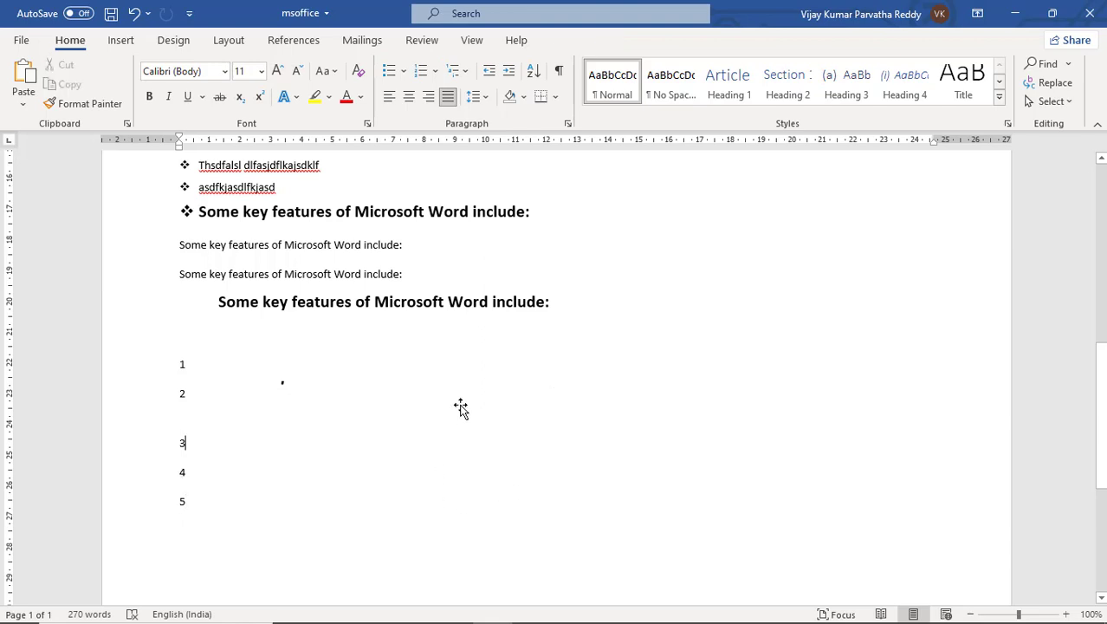
pyautogui.click(549, 348)
pyautogui.press('Delete')
# - Narrow the picture overlapping numbered lines 1 and 2 to about half the text width, and undo its deletion
pyautogui.click(543, 377)
pyautogui.click(581, 319)
pyautogui.click(530, 375)
pyautogui.click(507, 437)
pyautogui.click(471, 502)
pyautogui.click(469, 437)
pyautogui.click(474, 400)
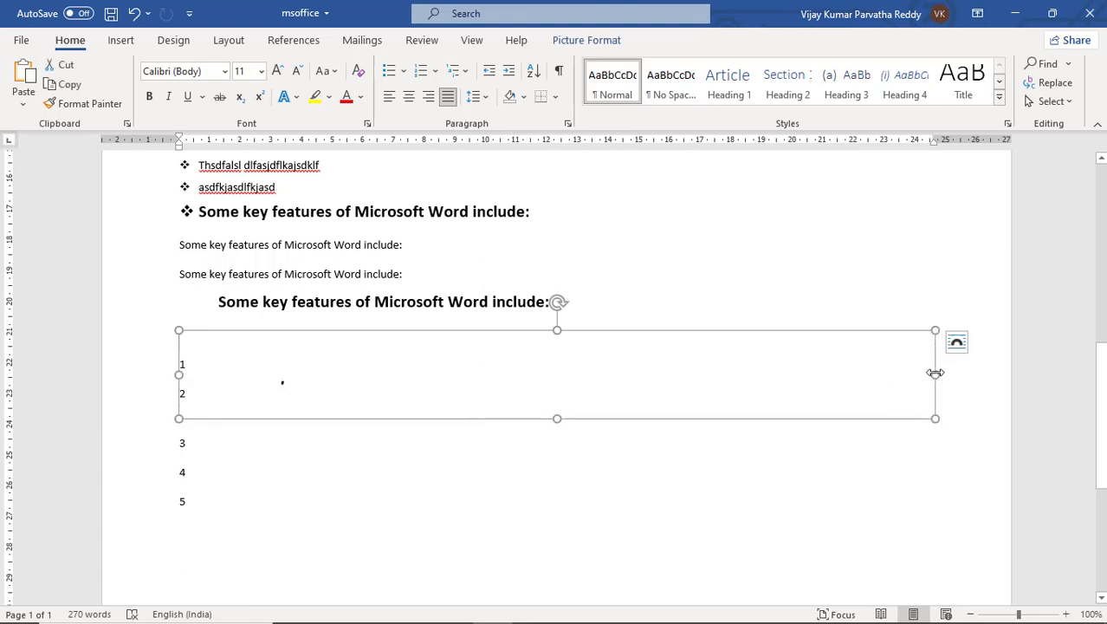
pyautogui.moveTo(936, 373); pyautogui.dragTo(581, 370)
pyautogui.press('Delete')
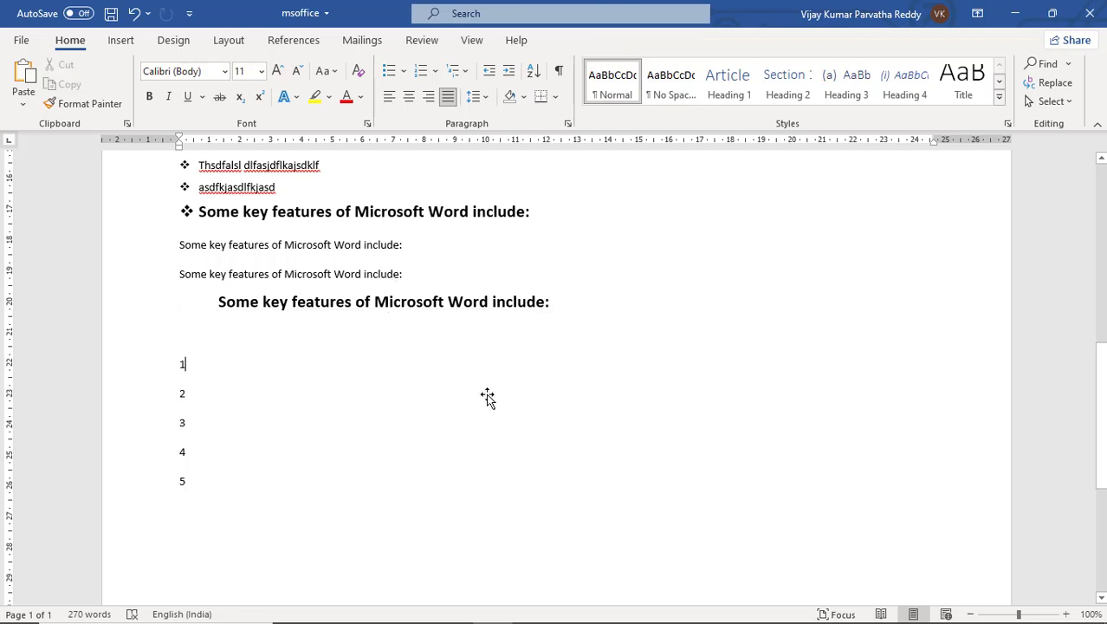
pyautogui.hotkey('ctrl', 'z')
# - Resize the narrowed picture by changing its height and enlarging it from a corner beyond the text margin
pyautogui.moveTo(384, 396); pyautogui.dragTo(388, 501)
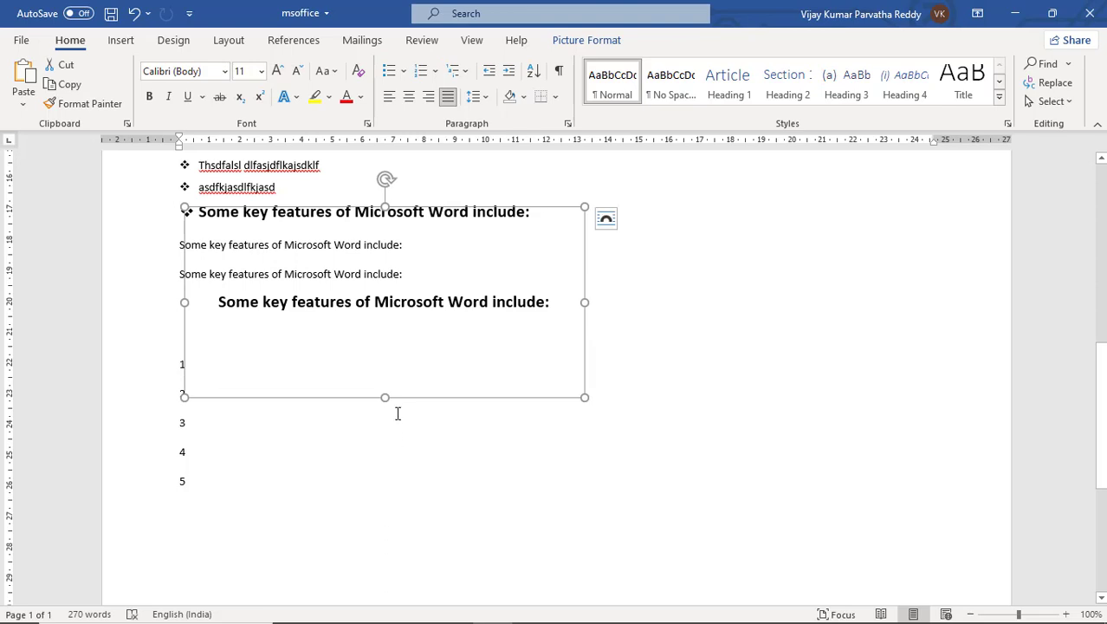
pyautogui.moveTo(385, 208); pyautogui.dragTo(385, 354)
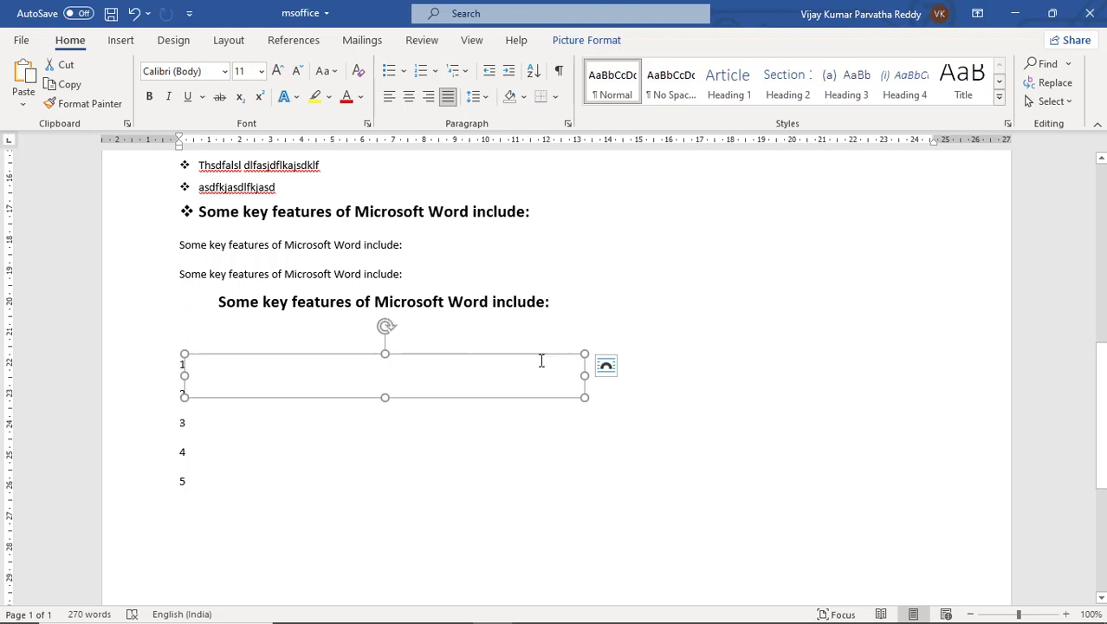
pyautogui.moveTo(585, 354); pyautogui.dragTo(795, 297)
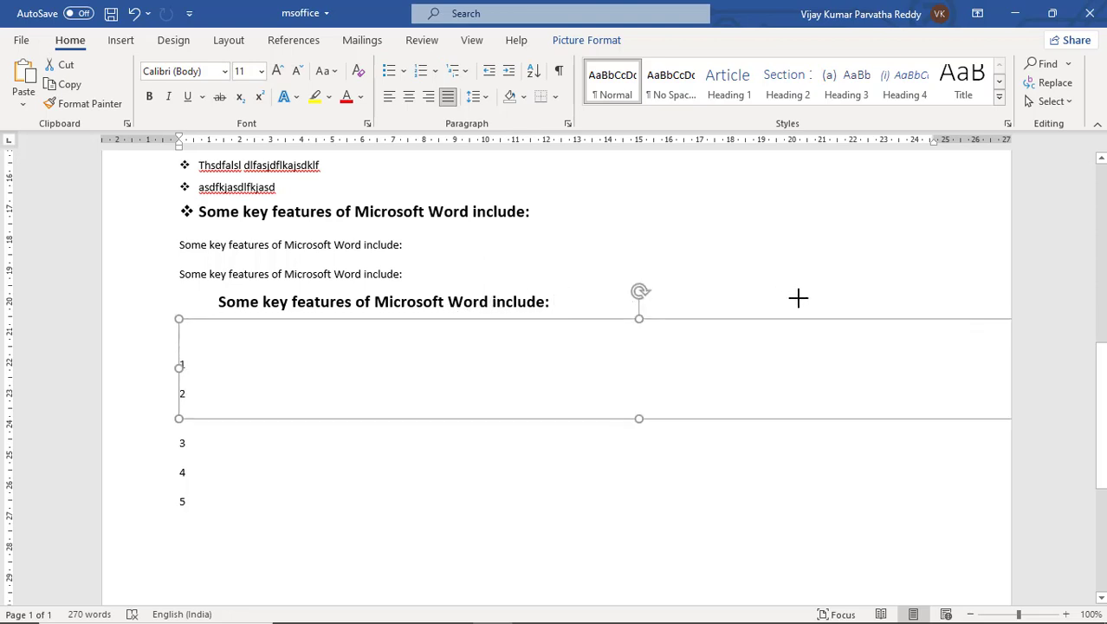
# - Move the enlarged picture to below line 5 and resize it to a taller frame slightly over half the text width
pyautogui.moveTo(720, 322); pyautogui.dragTo(435, 505)
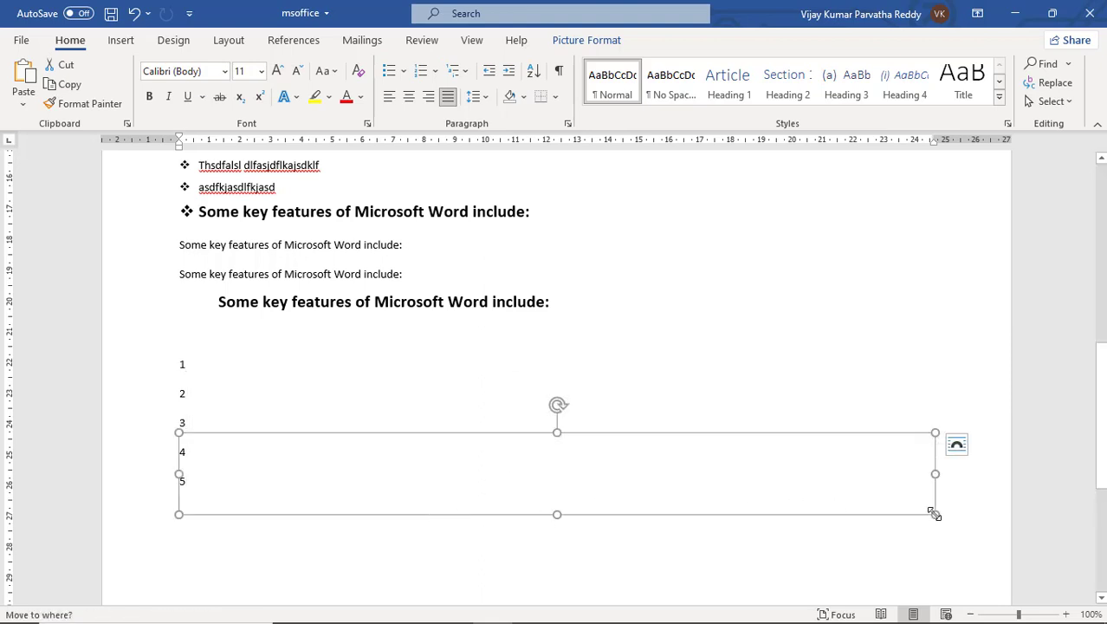
pyautogui.moveTo(935, 513); pyautogui.dragTo(347, 507)
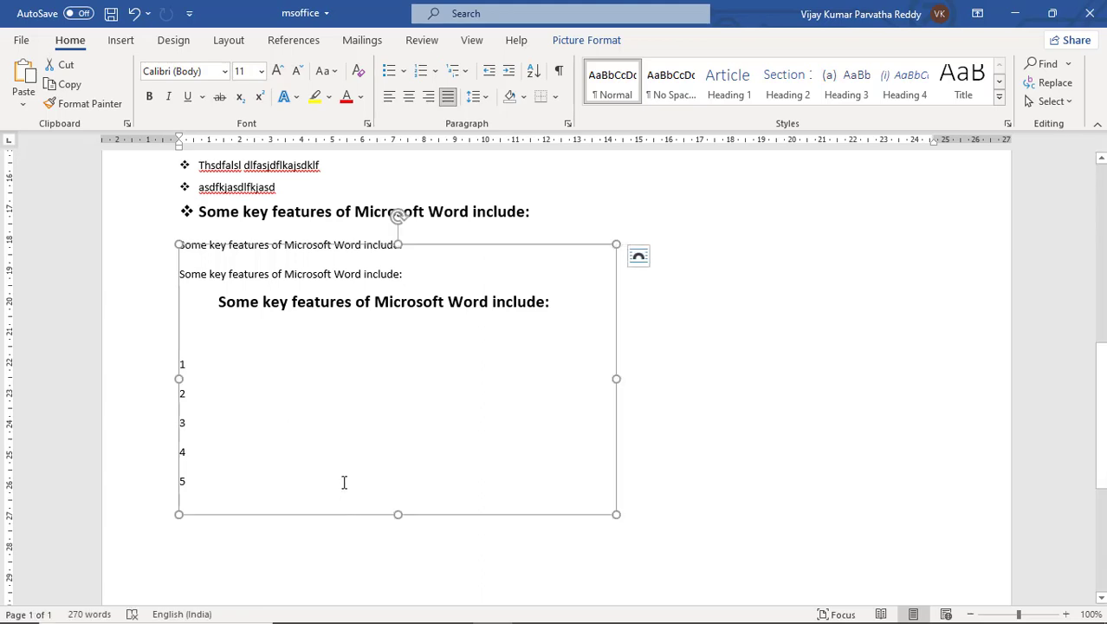
pyautogui.click(344, 447)
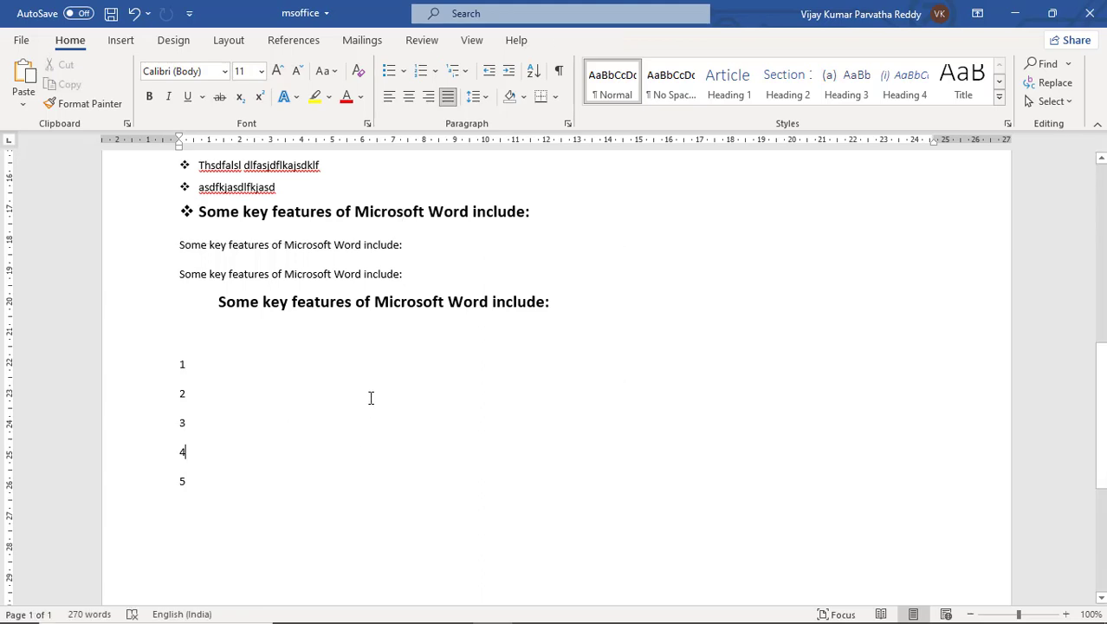
# - Paste the heading on an empty line below line 5 with Paste Special as Microsoft Word Document Object
pyautogui.click(407, 331)
pyautogui.scroll(-3, 269, 267)
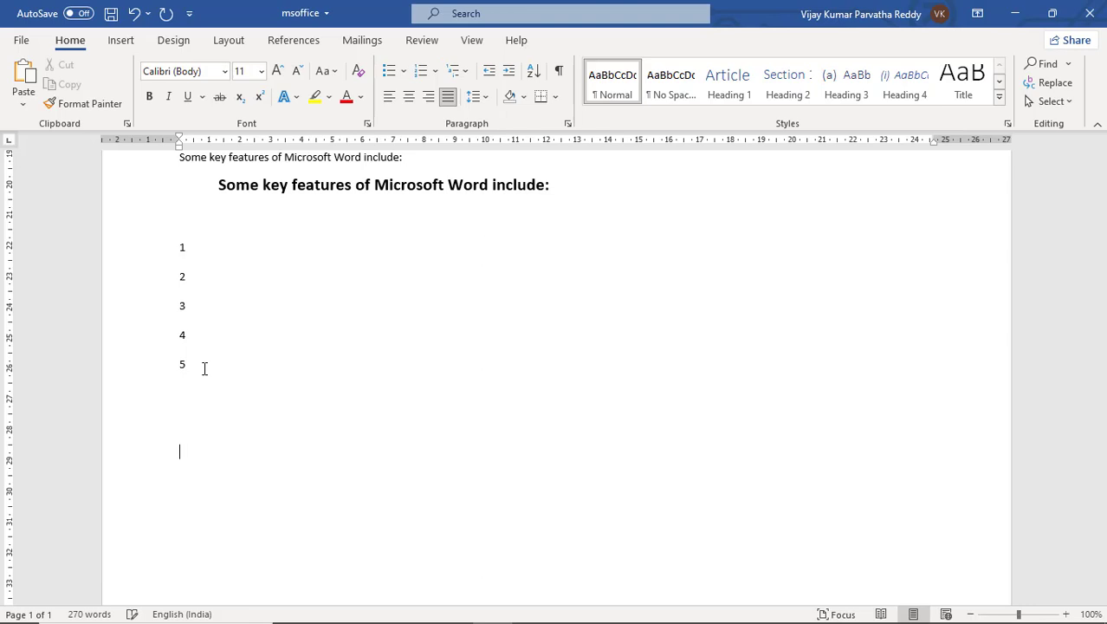
pyautogui.click(25, 105)
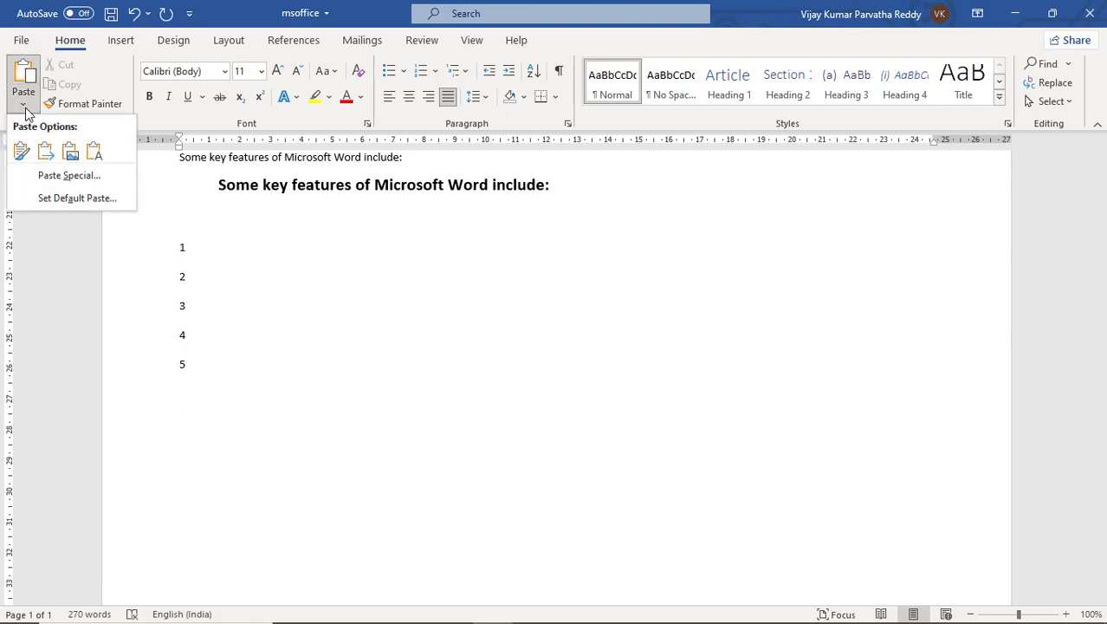
pyautogui.click(67, 176)
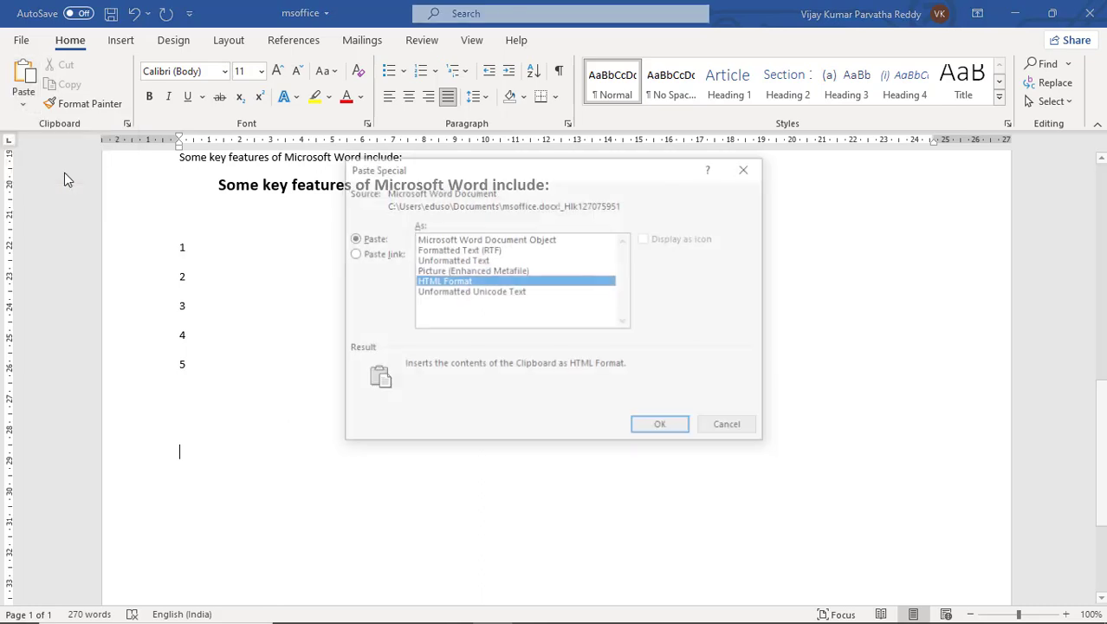
pyautogui.click(458, 271)
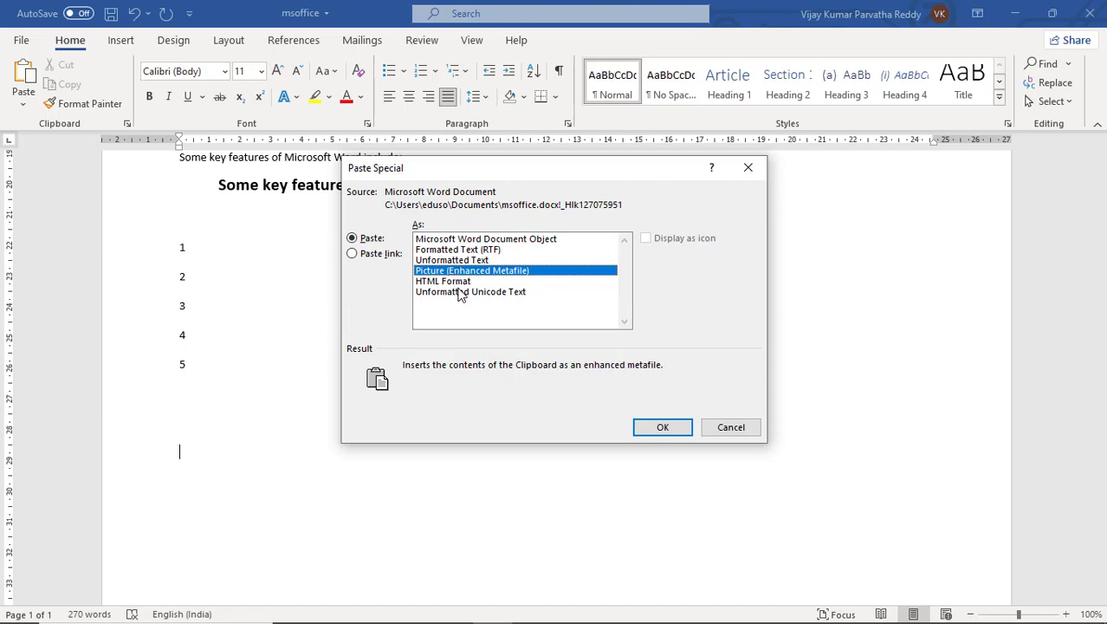
pyautogui.click(491, 240)
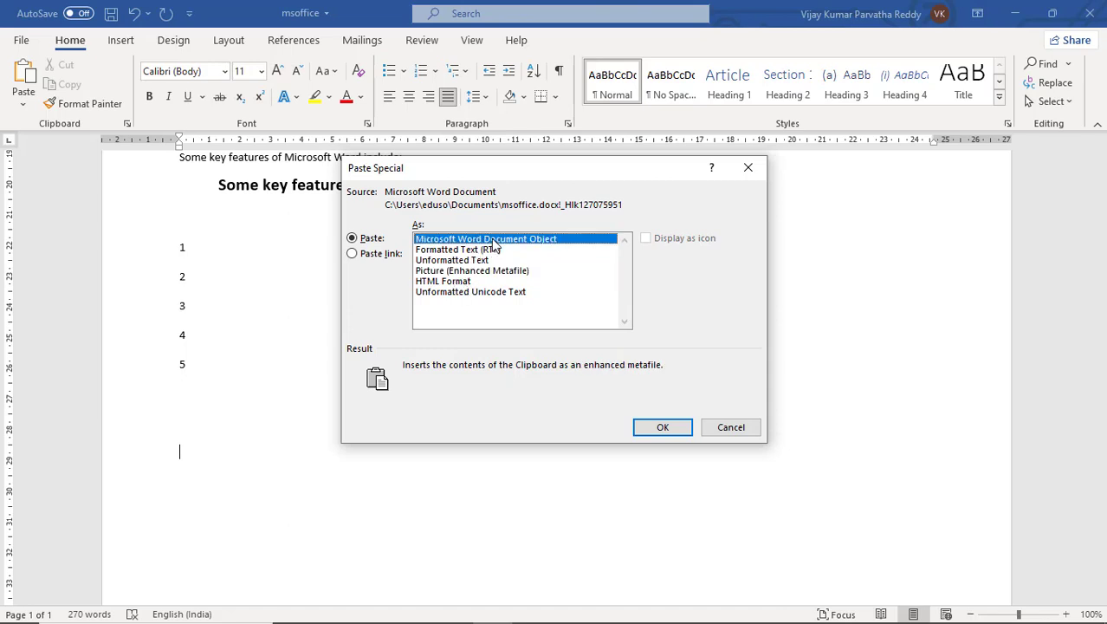
pyautogui.click(662, 427)
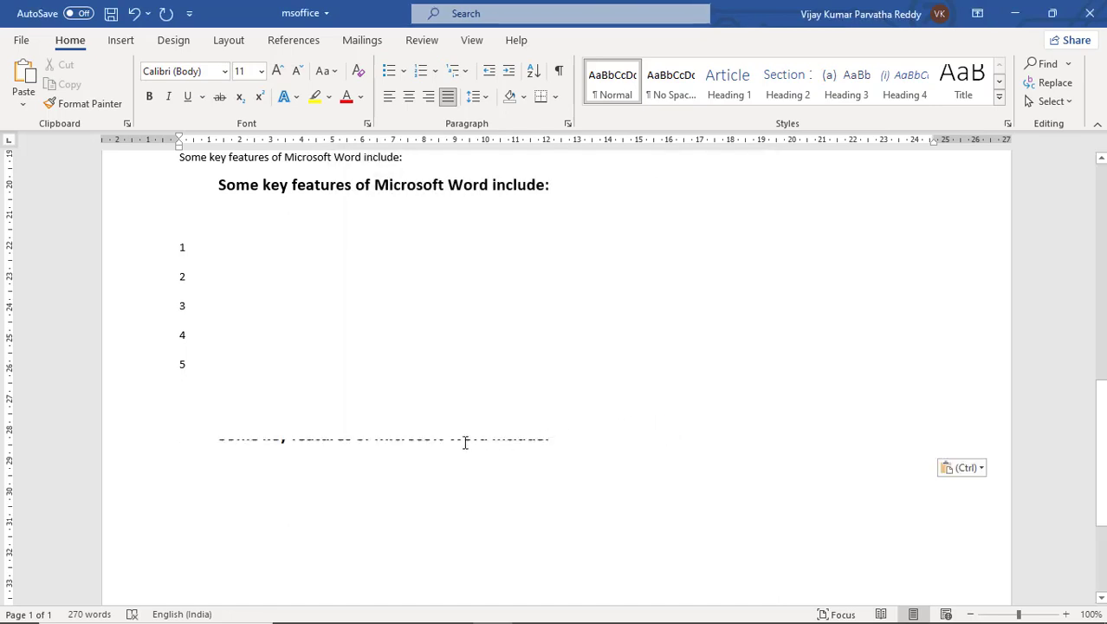
# - Stretch the embedded document object vertically, shrink it back to a single-line height and narrow its frame
pyautogui.click(367, 442)
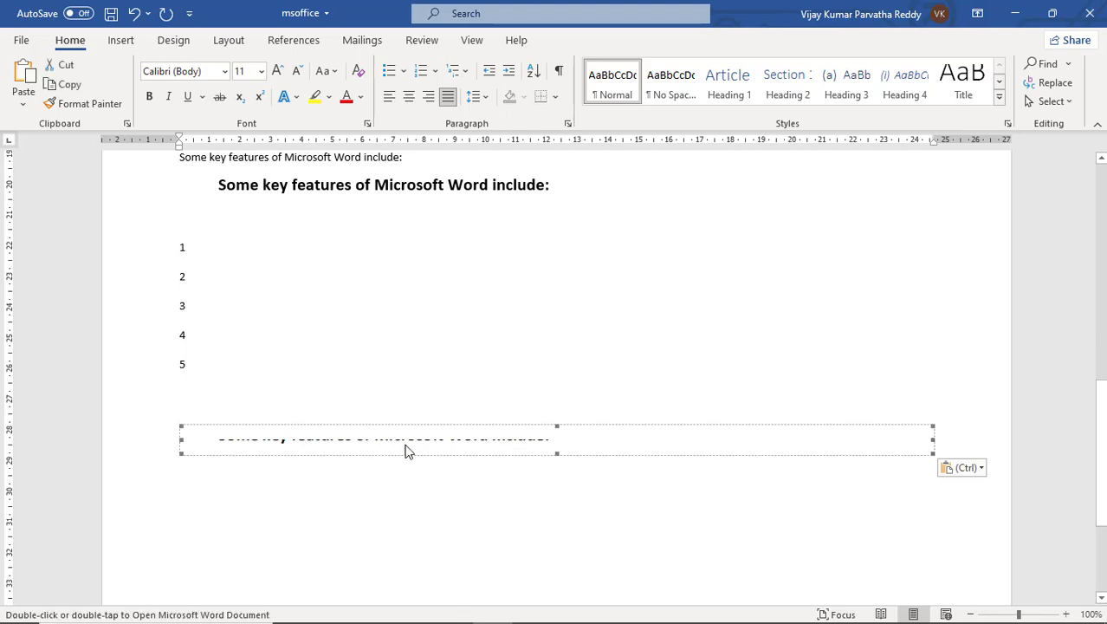
pyautogui.moveTo(559, 455); pyautogui.dragTo(566, 499)
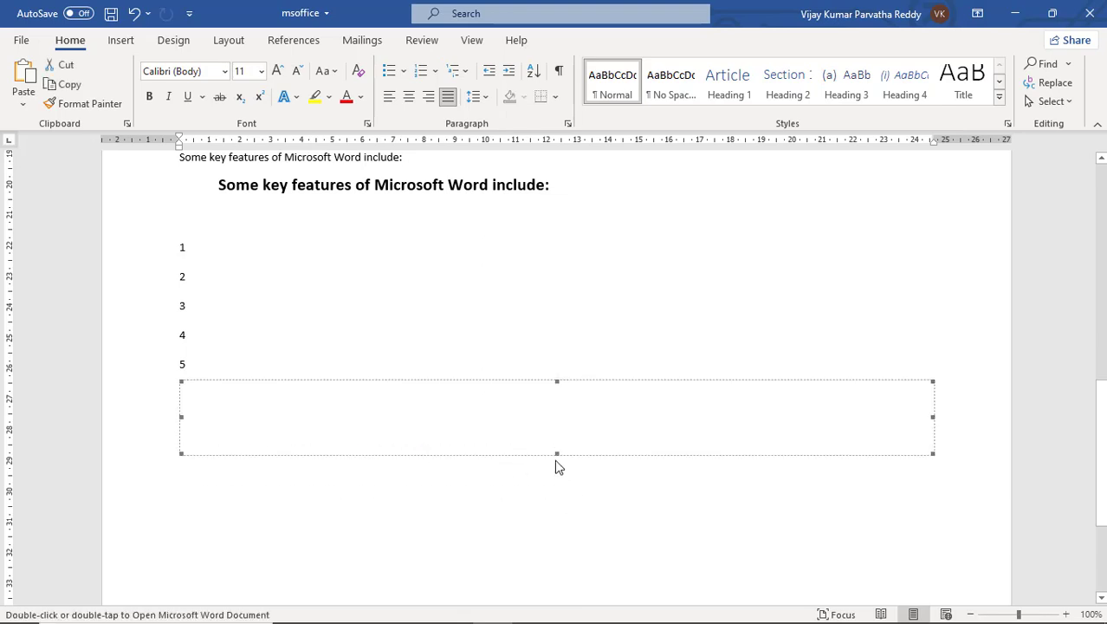
pyautogui.moveTo(557, 382); pyautogui.dragTo(562, 335)
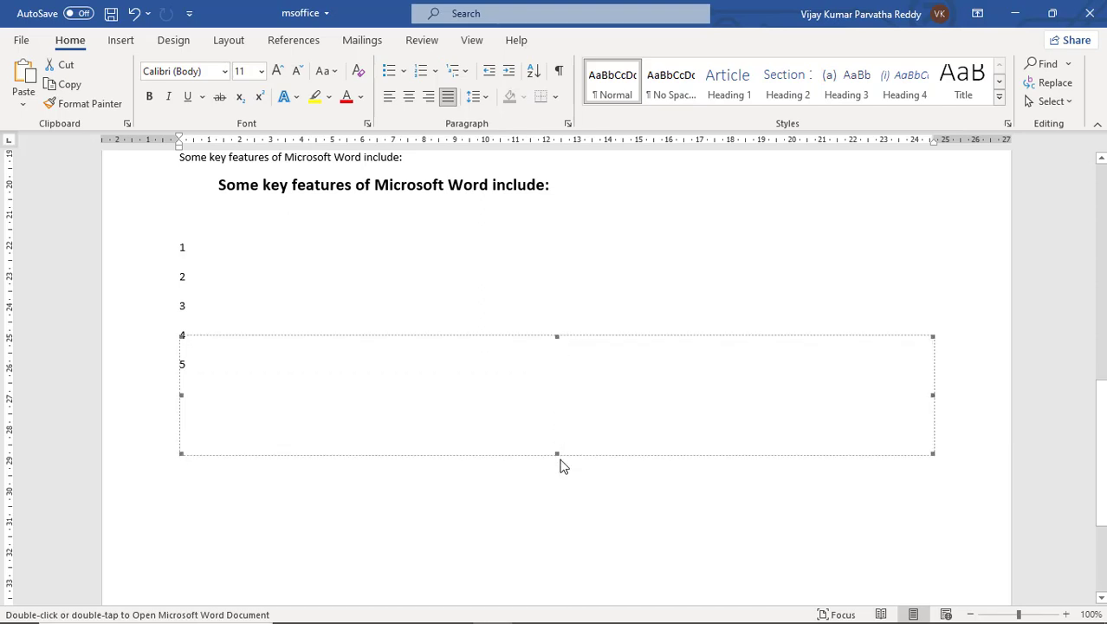
pyautogui.moveTo(559, 453); pyautogui.dragTo(564, 538)
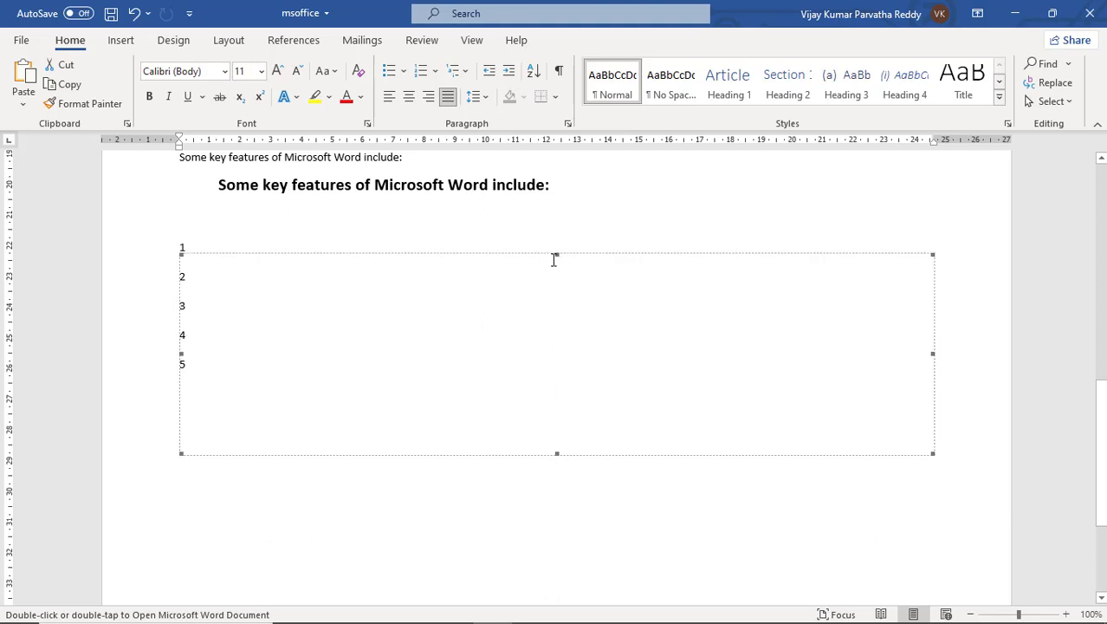
pyautogui.moveTo(557, 256); pyautogui.dragTo(547, 437)
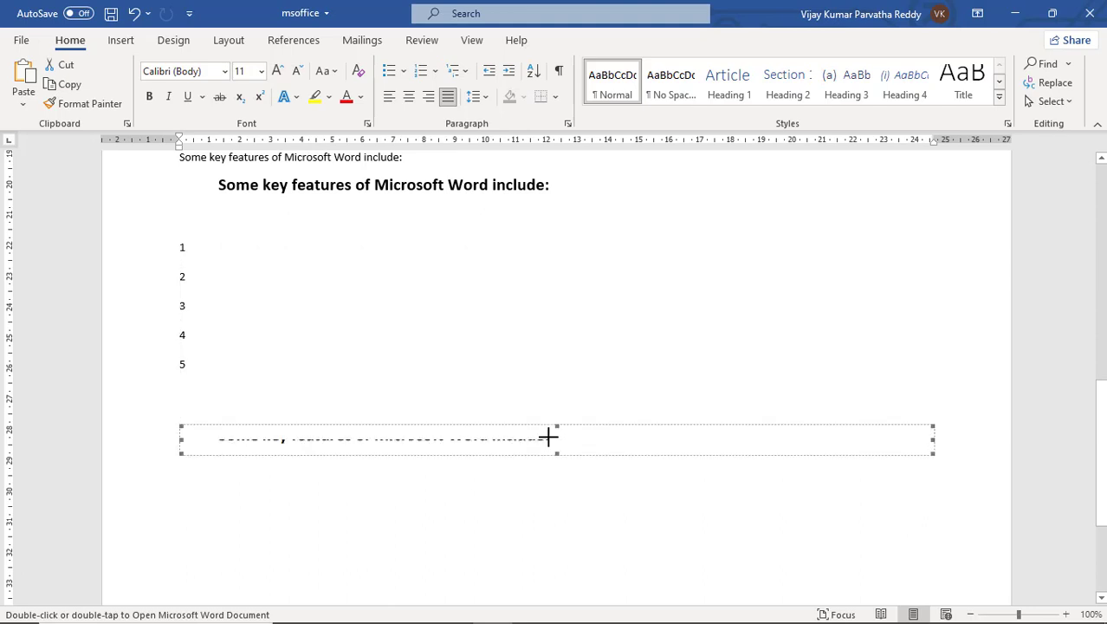
pyautogui.moveTo(415, 387); pyautogui.dragTo(421, 425)
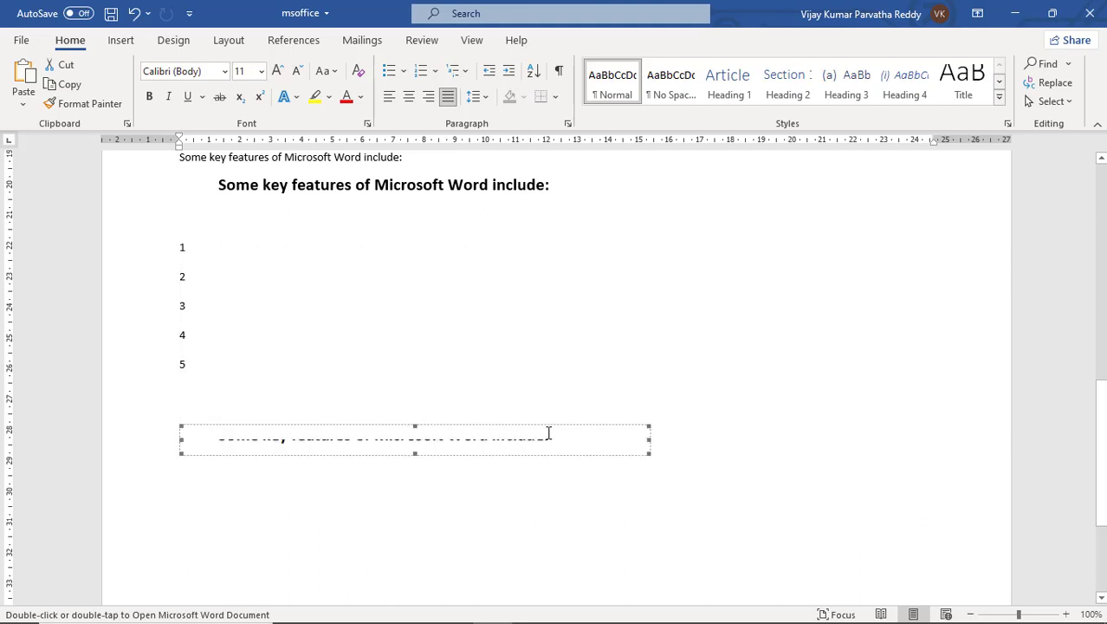
pyautogui.click(474, 421)
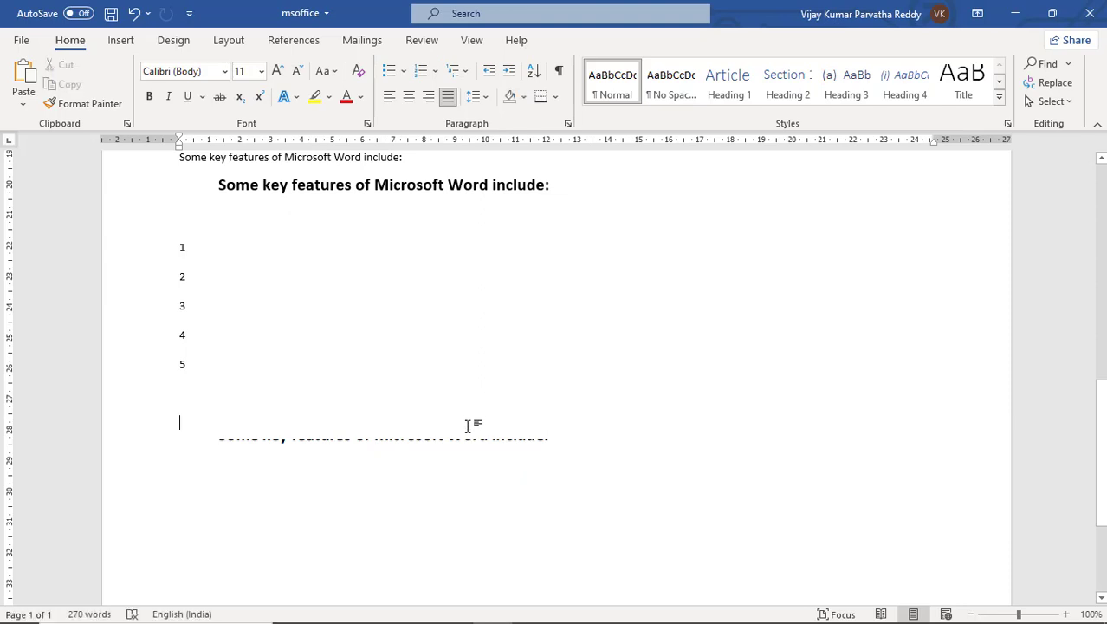
# - Delete the embedded Word document object from below the numbered lines
pyautogui.click(481, 448)
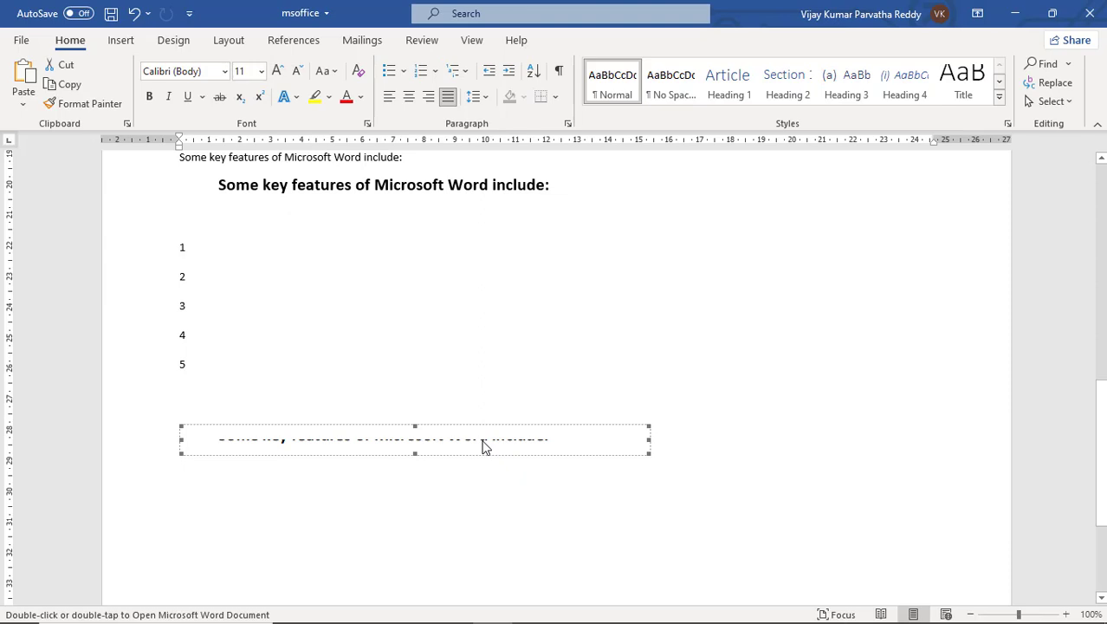
pyautogui.press('Delete')
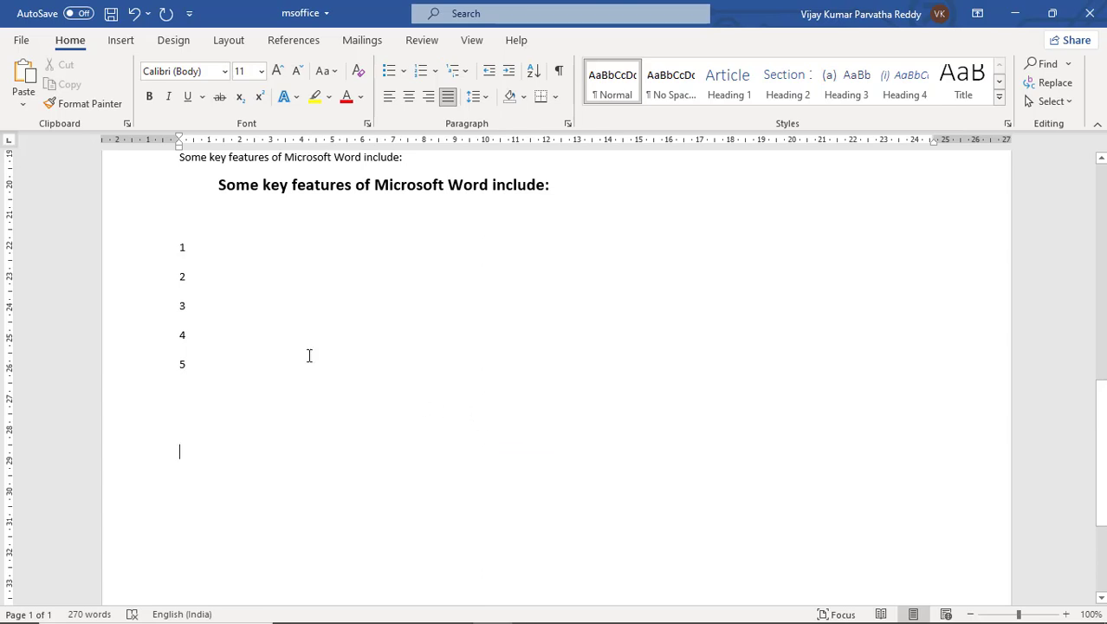
pyautogui.click(24, 108)
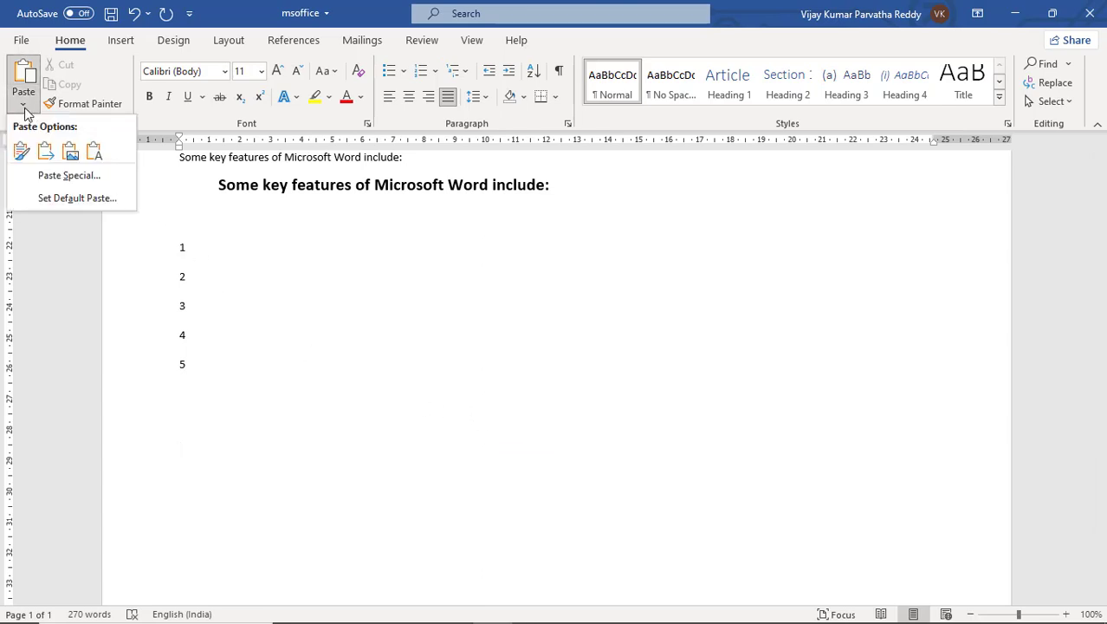
pyautogui.click(320, 371)
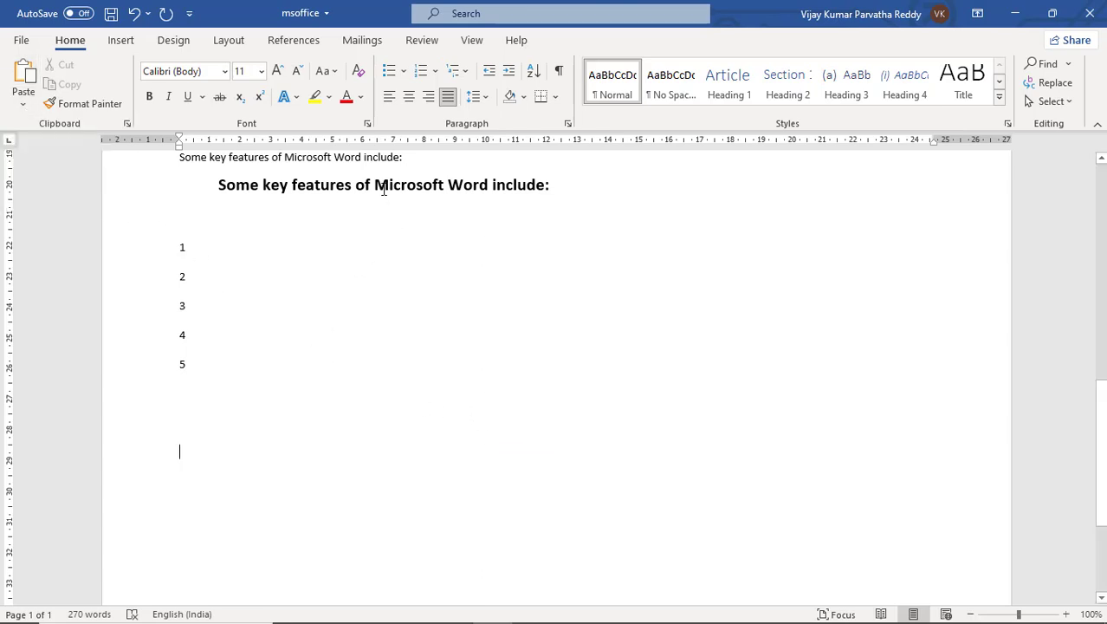
# - Copy the word "Microsoft" from the heading above the numbered lines and paste it below line 5 as Picture (Enhanced Metafile)
pyautogui.moveTo(374, 184); pyautogui.dragTo(444, 189)
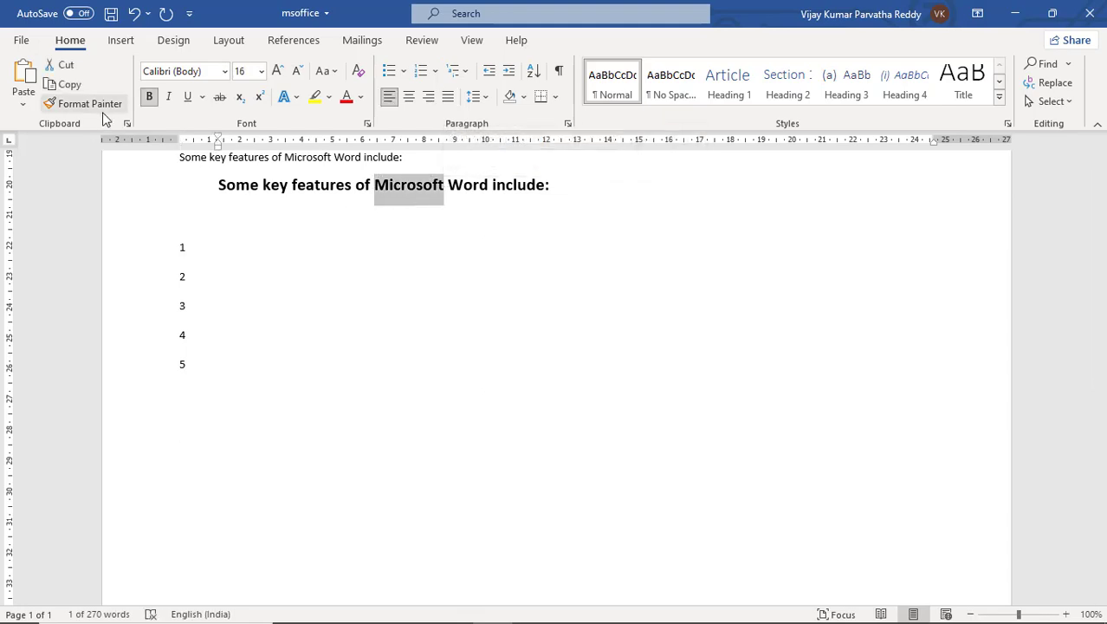
pyautogui.click(77, 85)
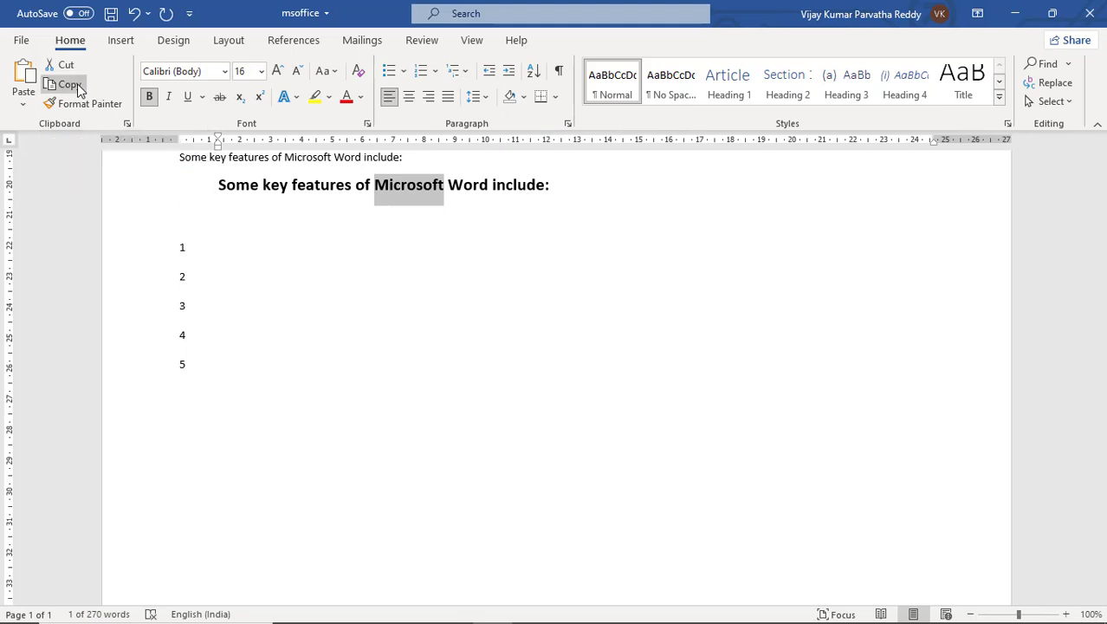
pyautogui.click(223, 401)
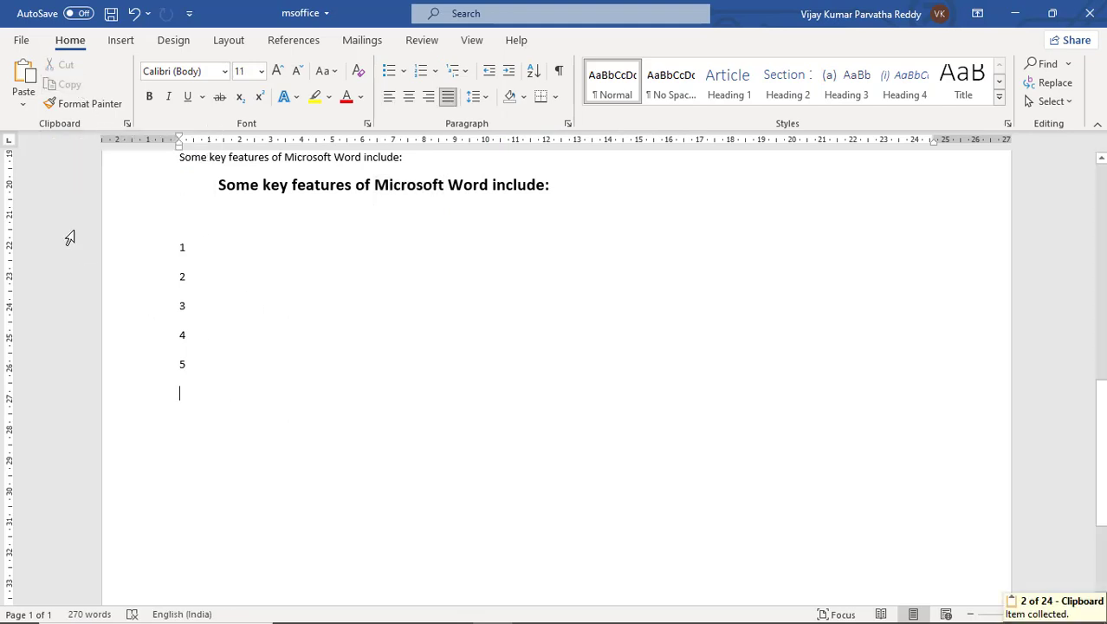
pyautogui.click(19, 107)
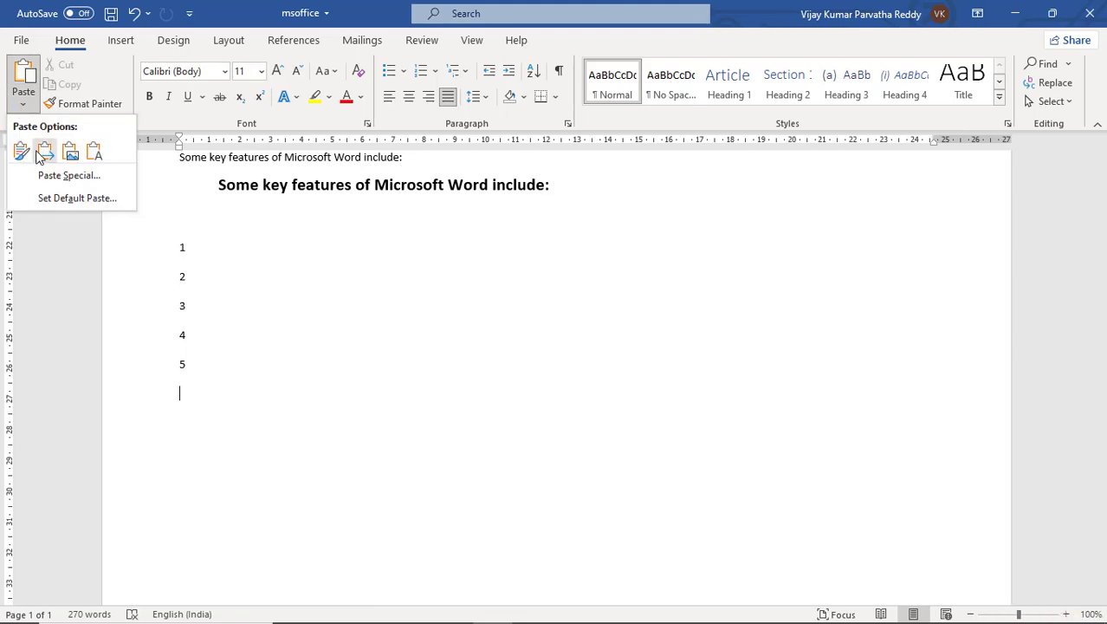
pyautogui.click(68, 175)
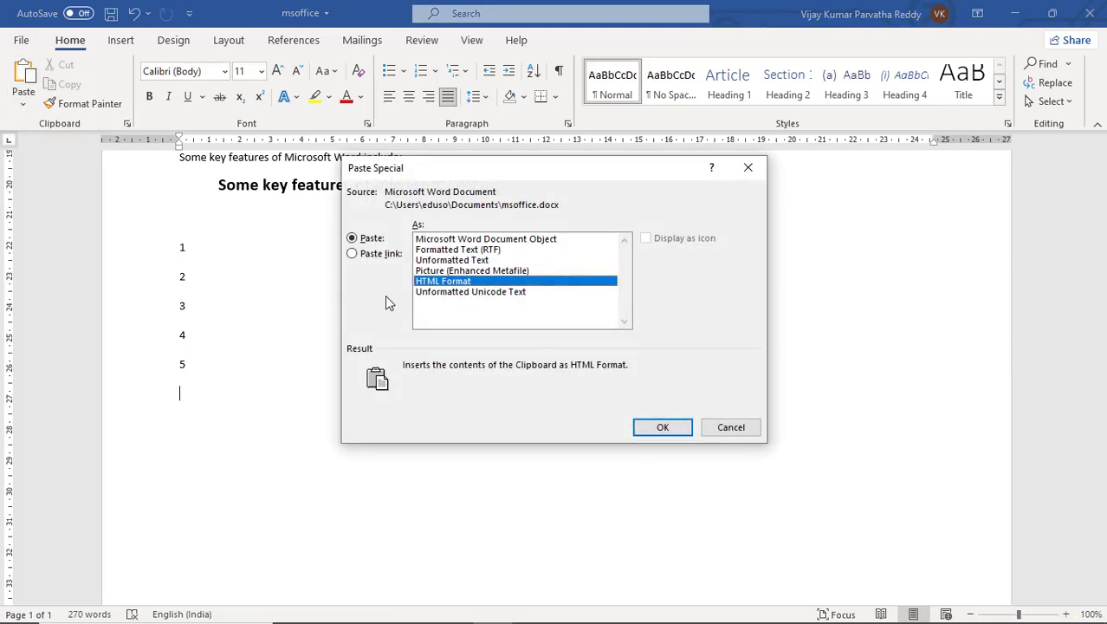
pyautogui.click(465, 271)
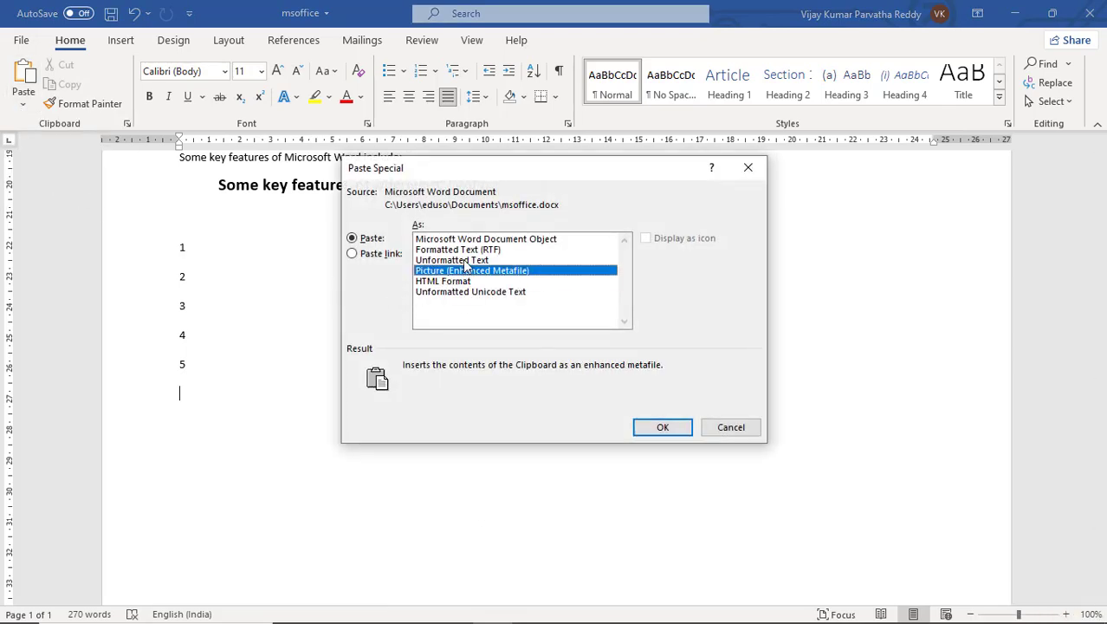
pyautogui.click(470, 243)
pyautogui.click(475, 271)
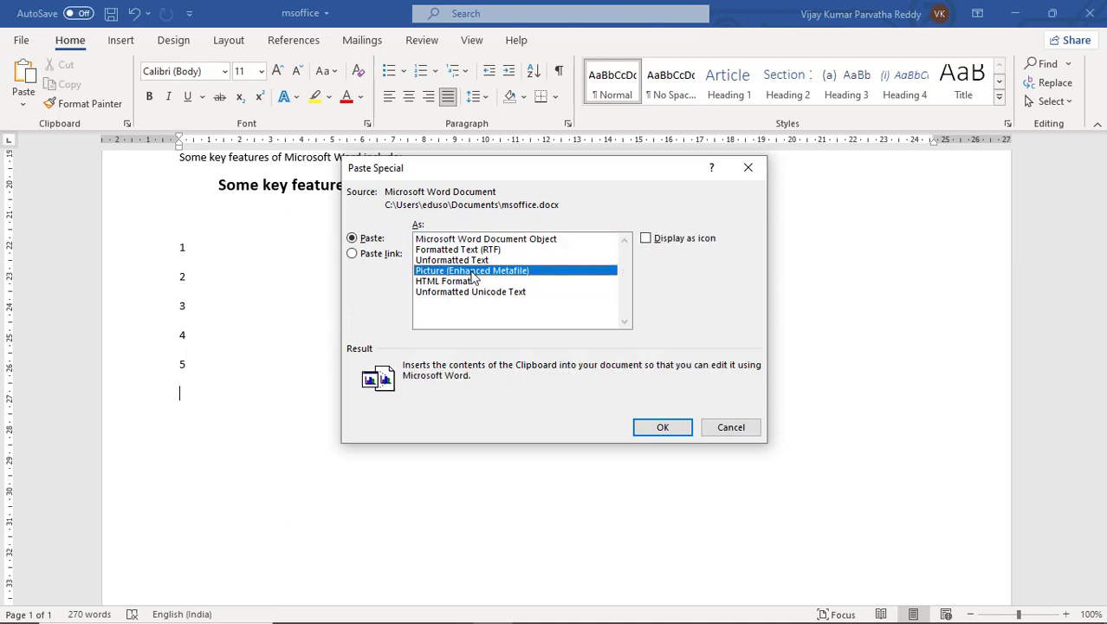
pyautogui.click(642, 430)
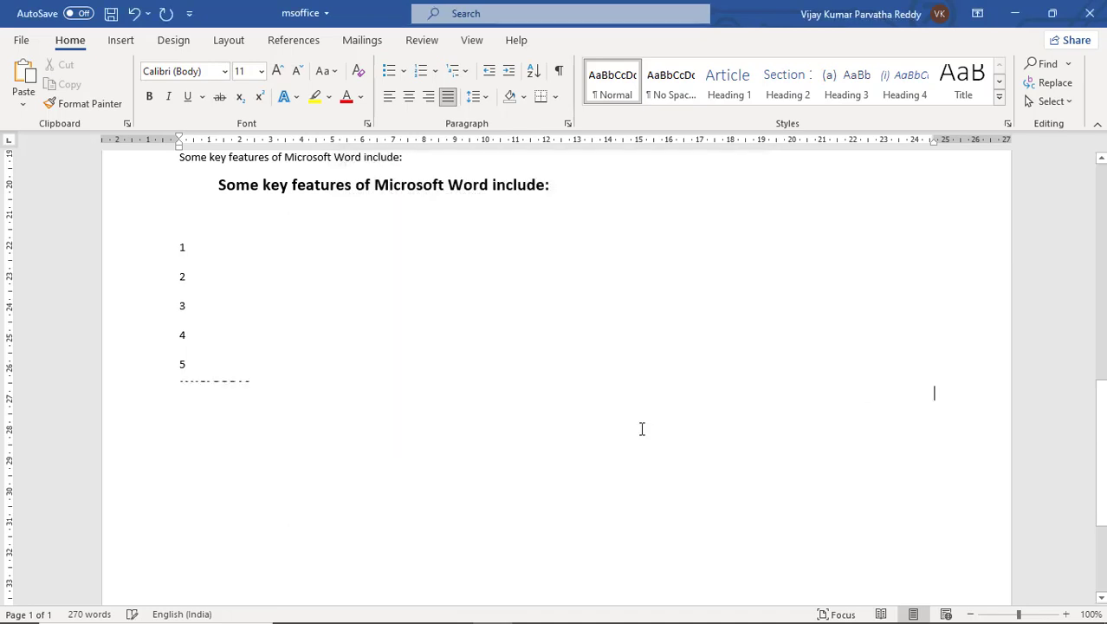
pyautogui.click(244, 388)
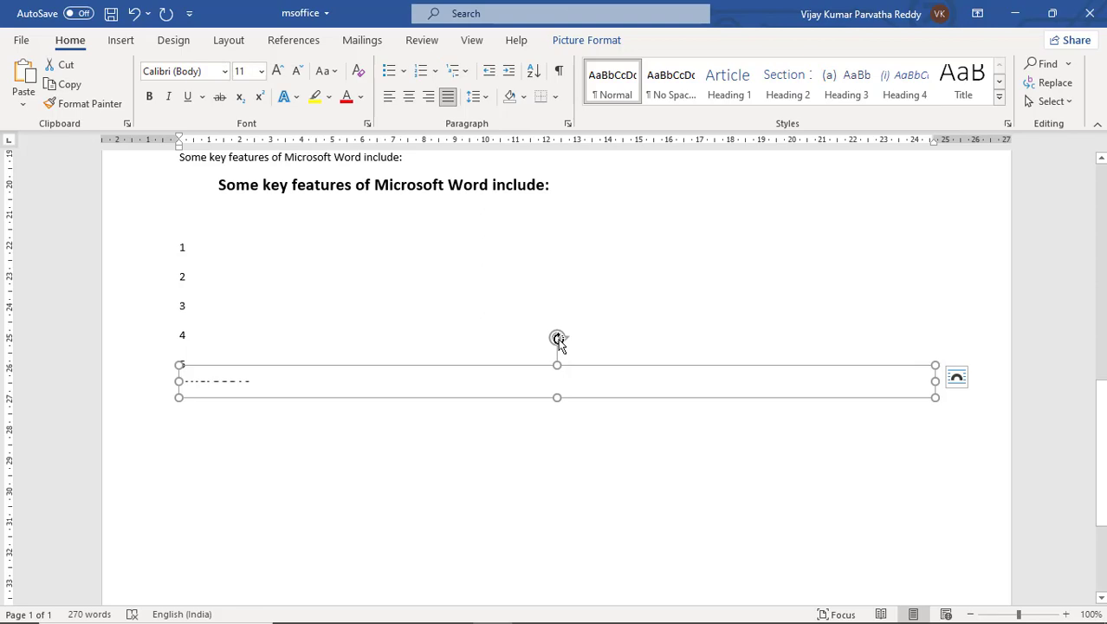
# - Paste the copied word after "This is a document" with Paste Special as Microsoft Word Document Object
pyautogui.scroll(9, 559, 341)
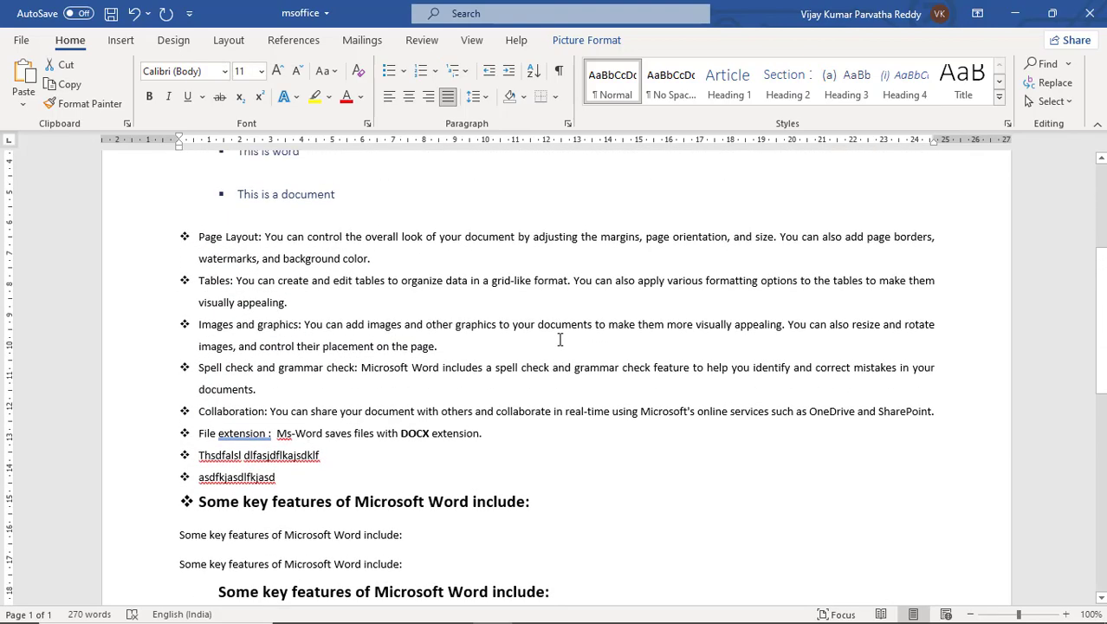
pyautogui.scroll(4, 560, 340)
pyautogui.click(420, 403)
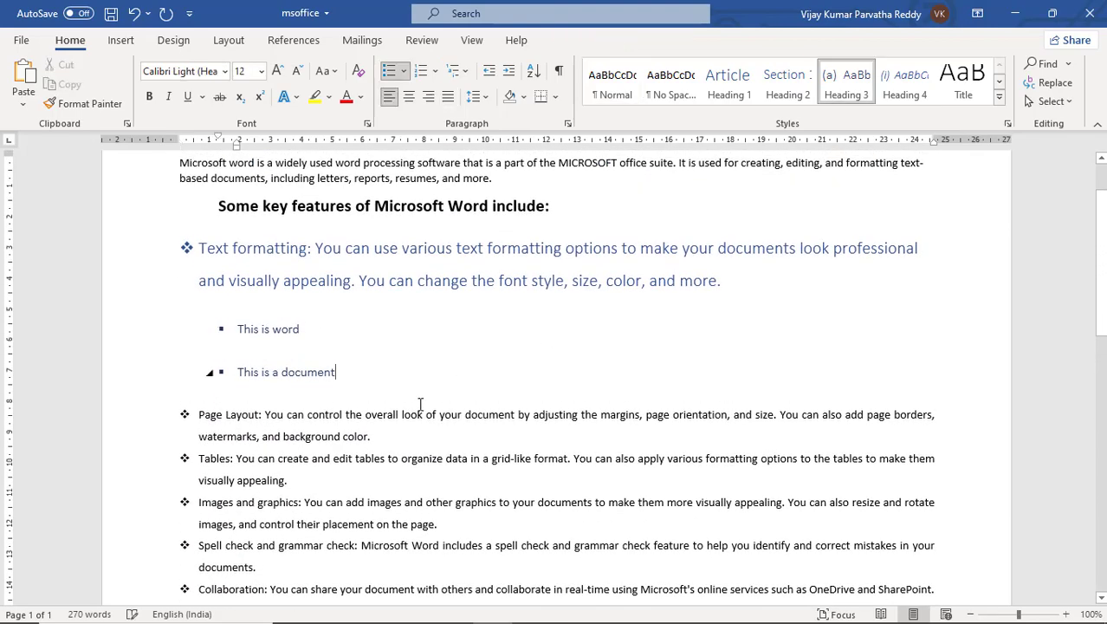
pyautogui.click(23, 104)
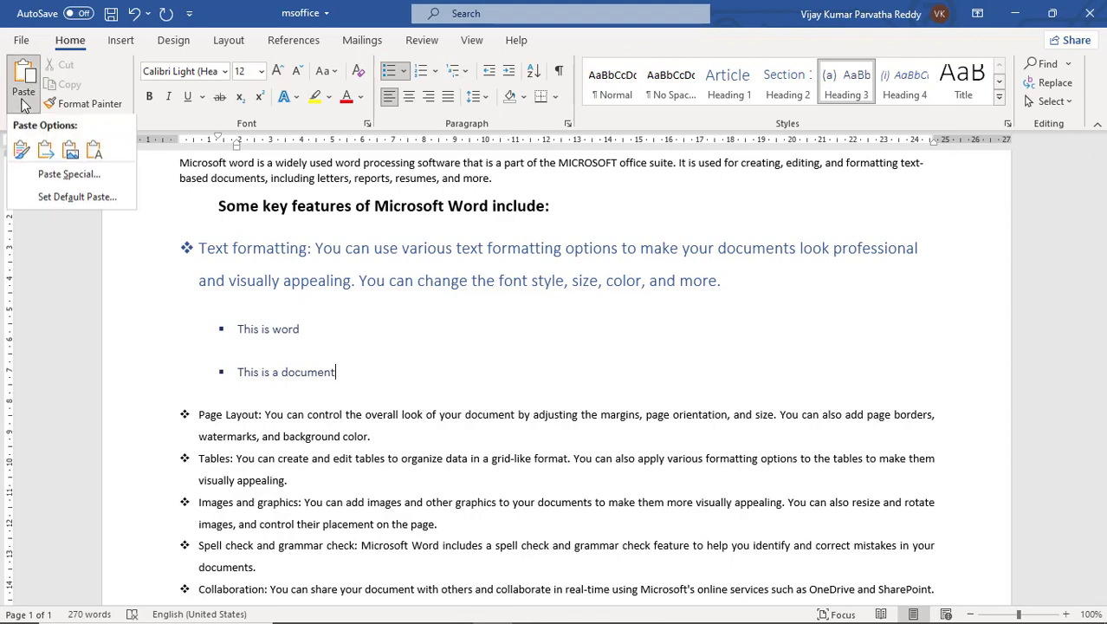
pyautogui.click(70, 175)
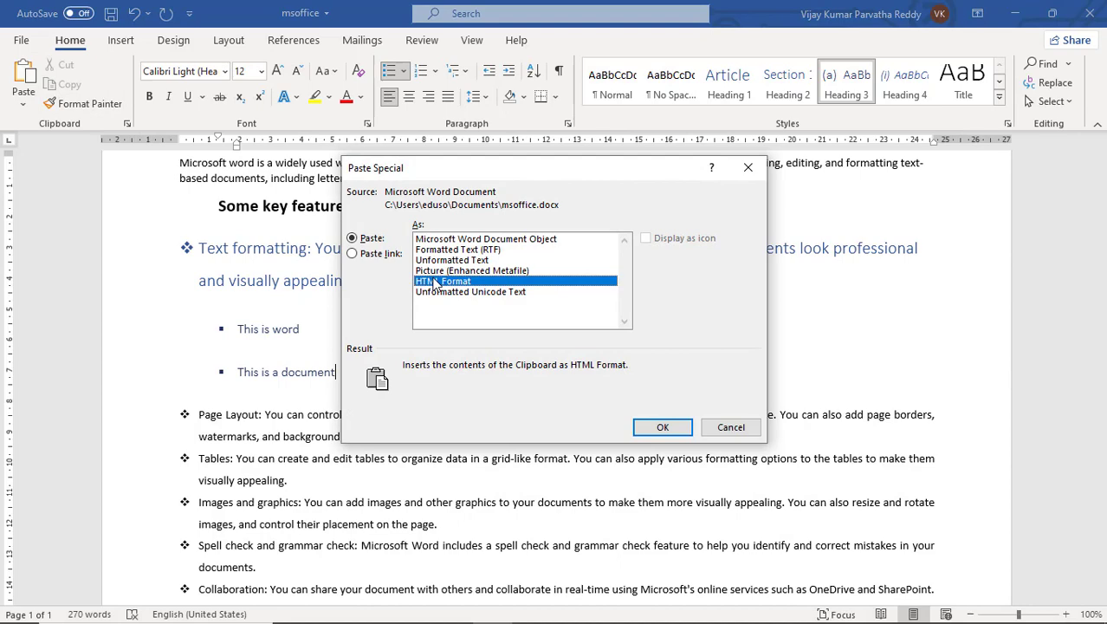
pyautogui.click(462, 239)
pyautogui.click(663, 430)
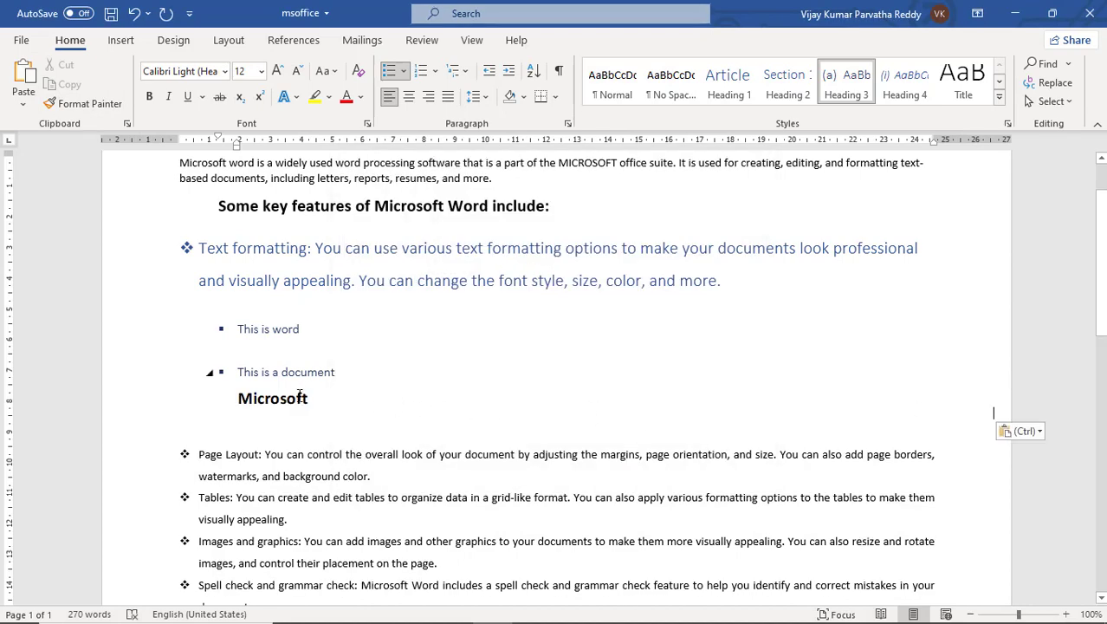
# - Narrow the embedded object's frame until it is just wide enough for "Microsoft" on one line
pyautogui.click(299, 398)
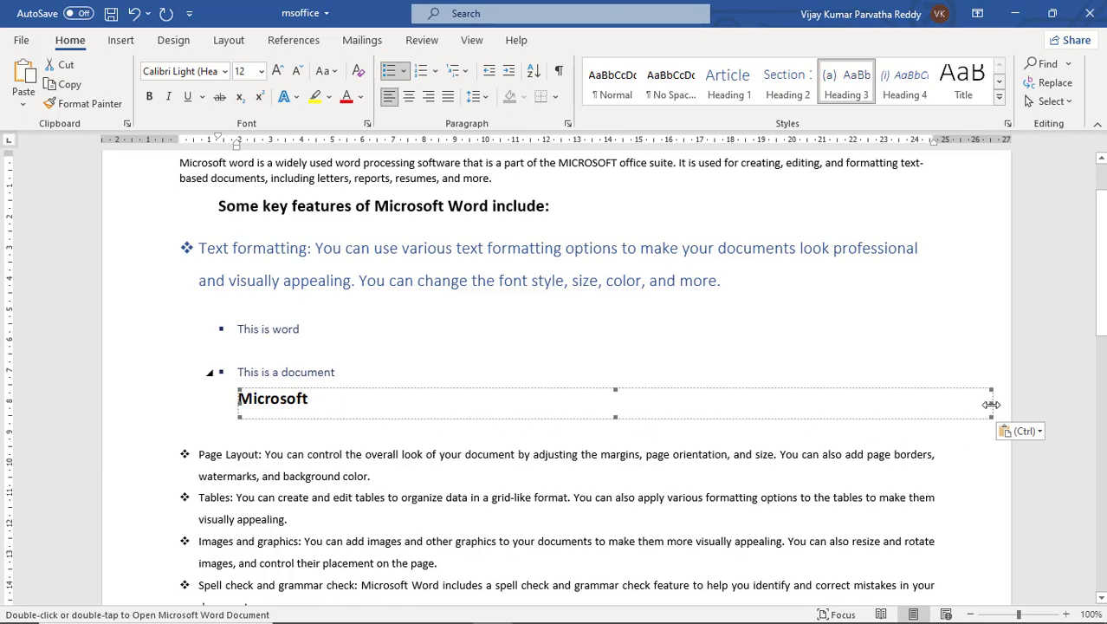
pyautogui.moveTo(991, 405); pyautogui.dragTo(485, 409)
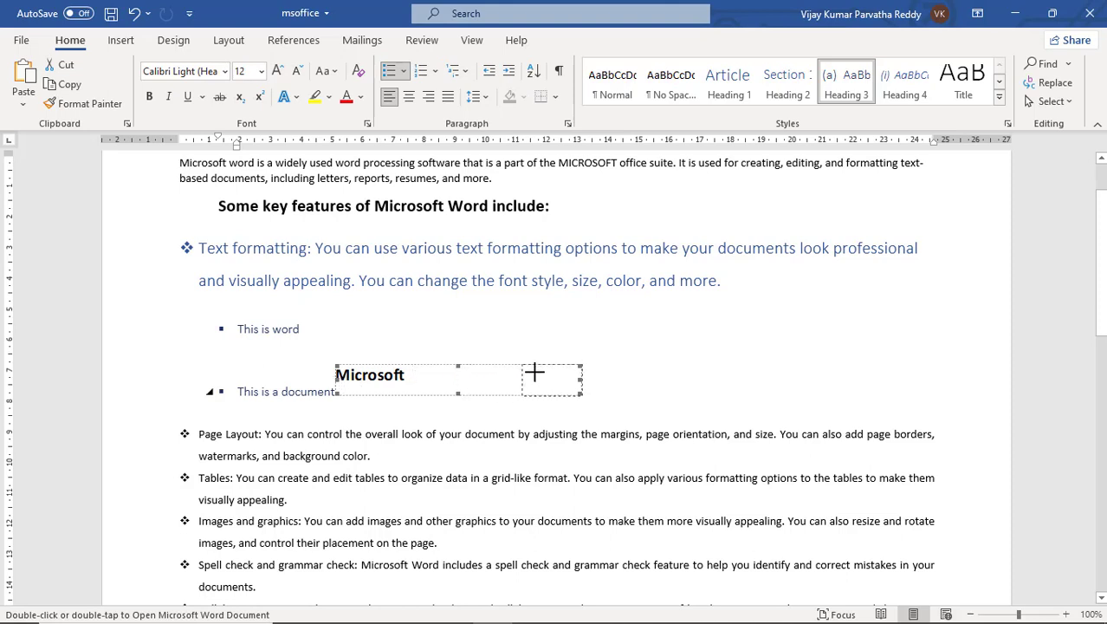
pyautogui.moveTo(563, 373); pyautogui.dragTo(527, 376)
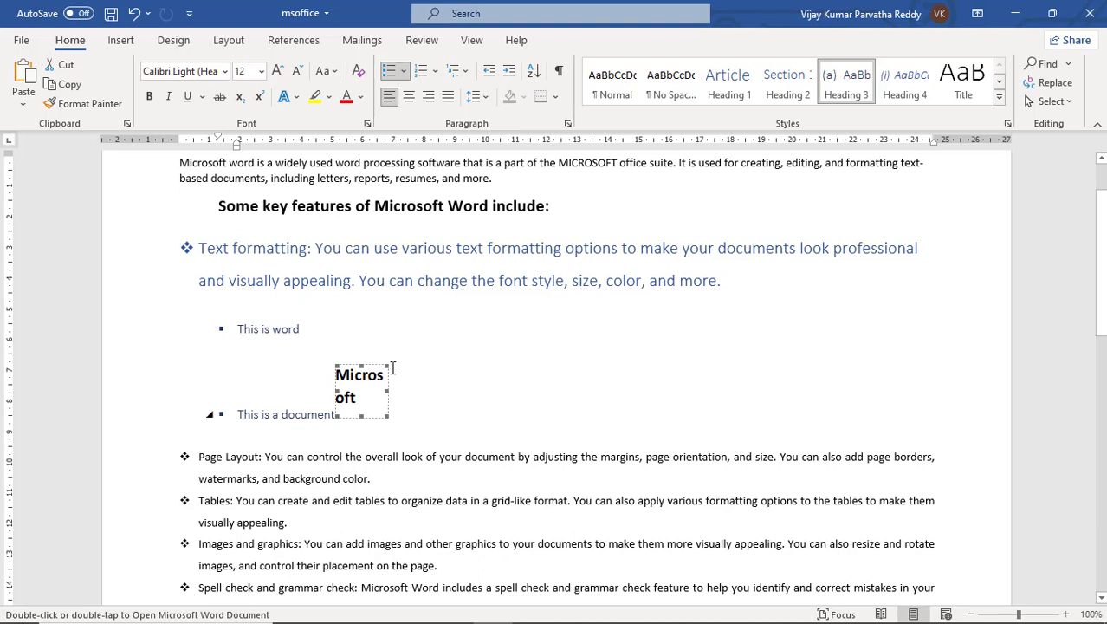
pyautogui.moveTo(390, 365); pyautogui.dragTo(413, 368)
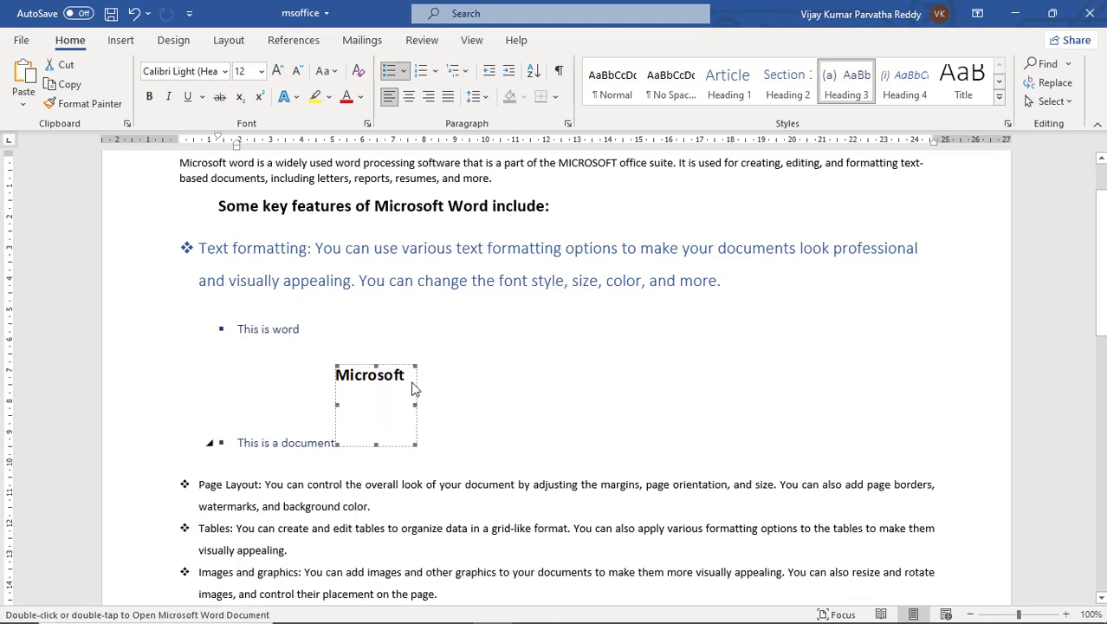
# - Delete the embedded "Microsoft" object after "This is a document"
pyautogui.click(413, 382)
pyautogui.click(396, 381)
pyautogui.press('Delete')
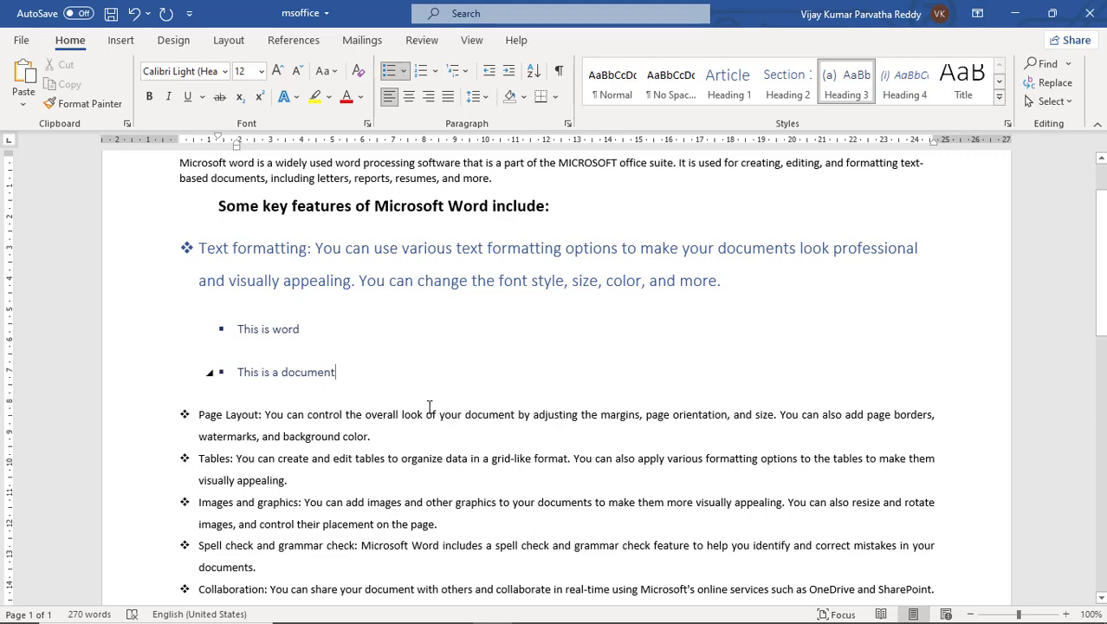
# - Cut the heading "Some key features of Microsoft Word include:" from below the introductory paragraph
pyautogui.scroll(-6, 429, 407)
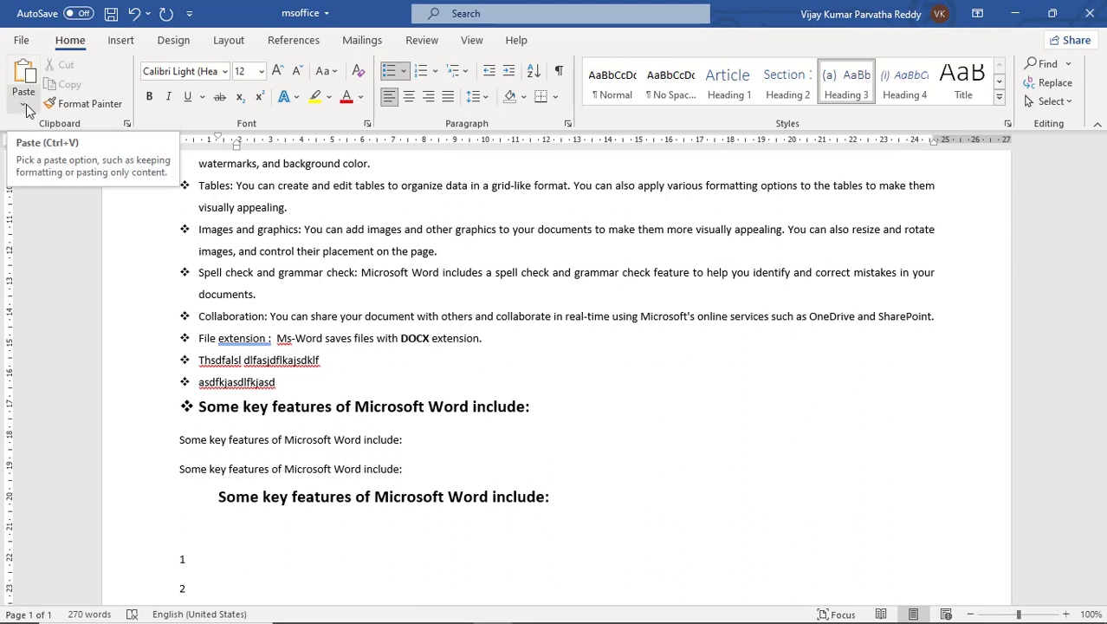
pyautogui.scroll(7, 302, 263)
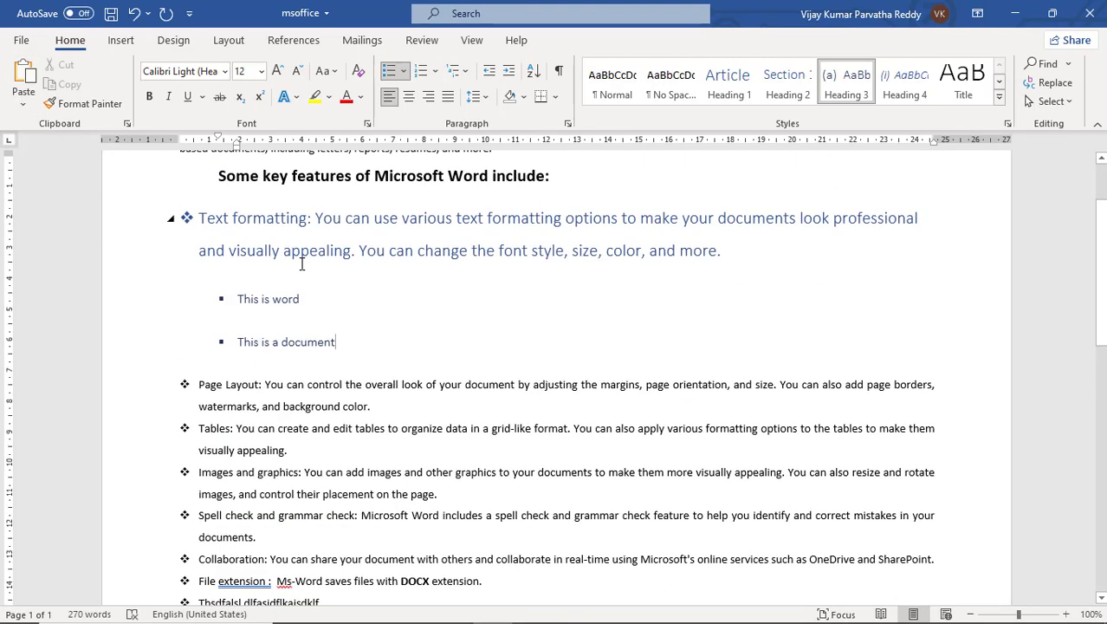
pyautogui.moveTo(218, 245); pyautogui.dragTo(559, 247)
pyautogui.hotkey('ctrl', 'c')
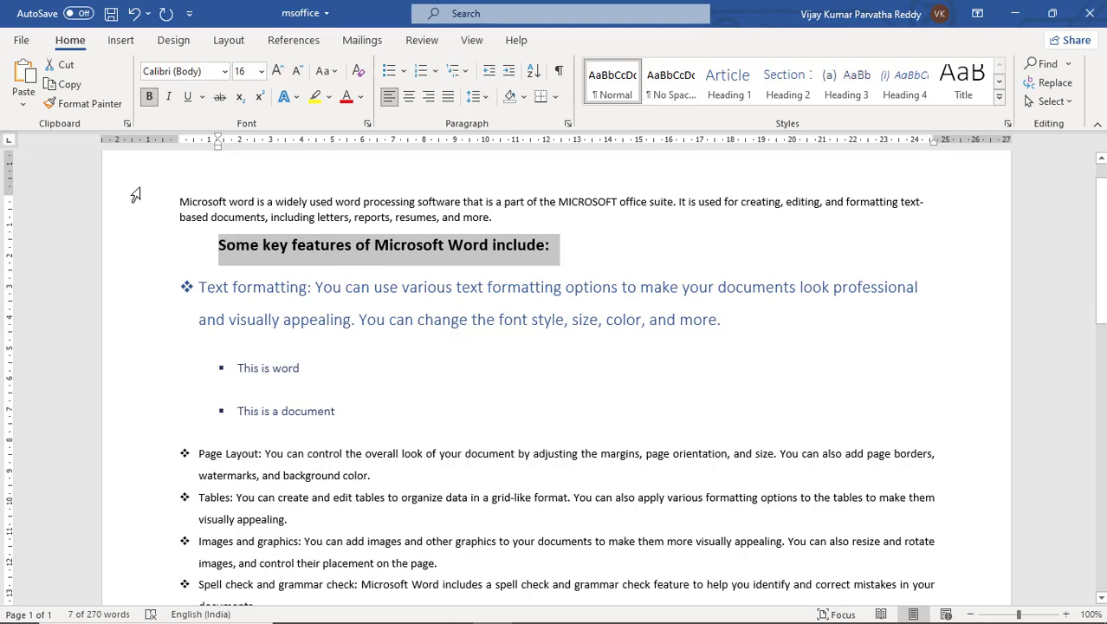
pyautogui.click(58, 69)
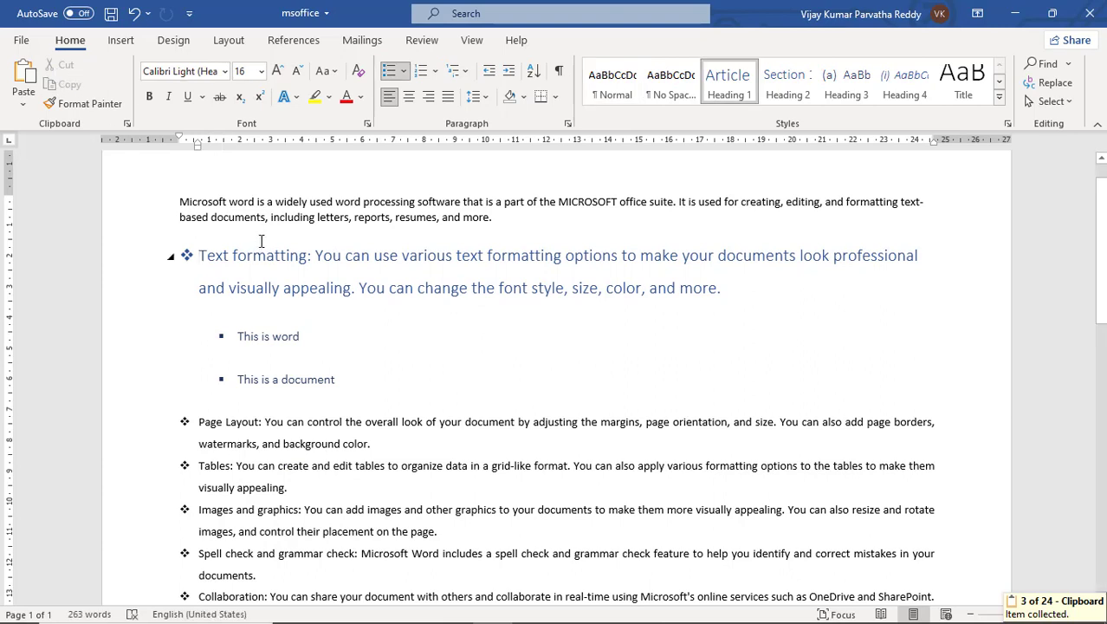
# - Paste the cut heading three times, starting on a new line below the introductory paragraph
pyautogui.click(526, 229)
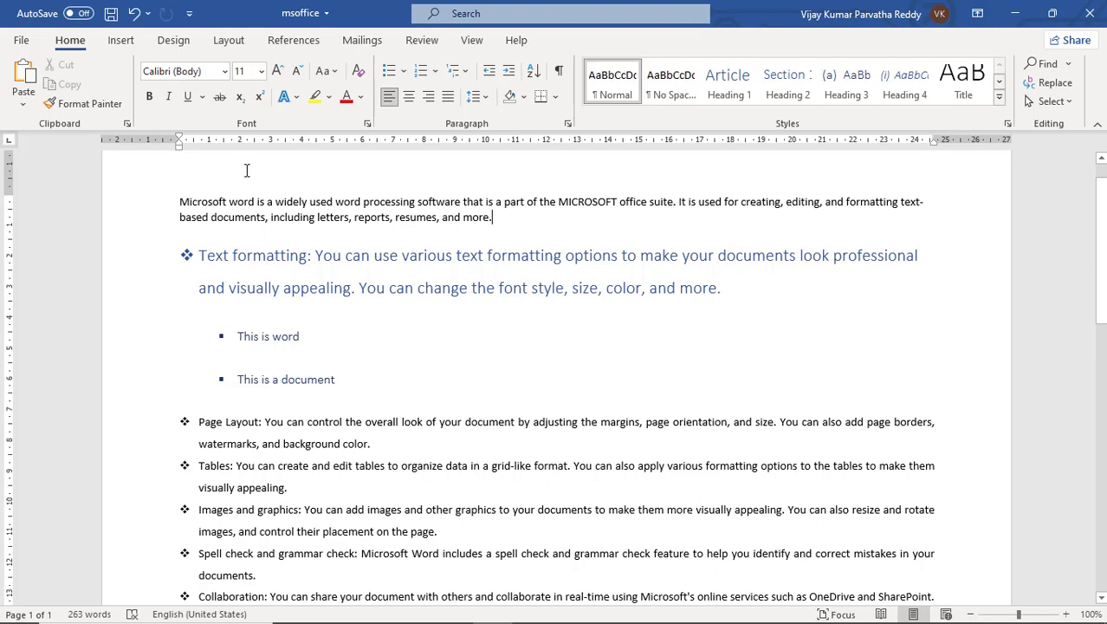
pyautogui.press('Return')
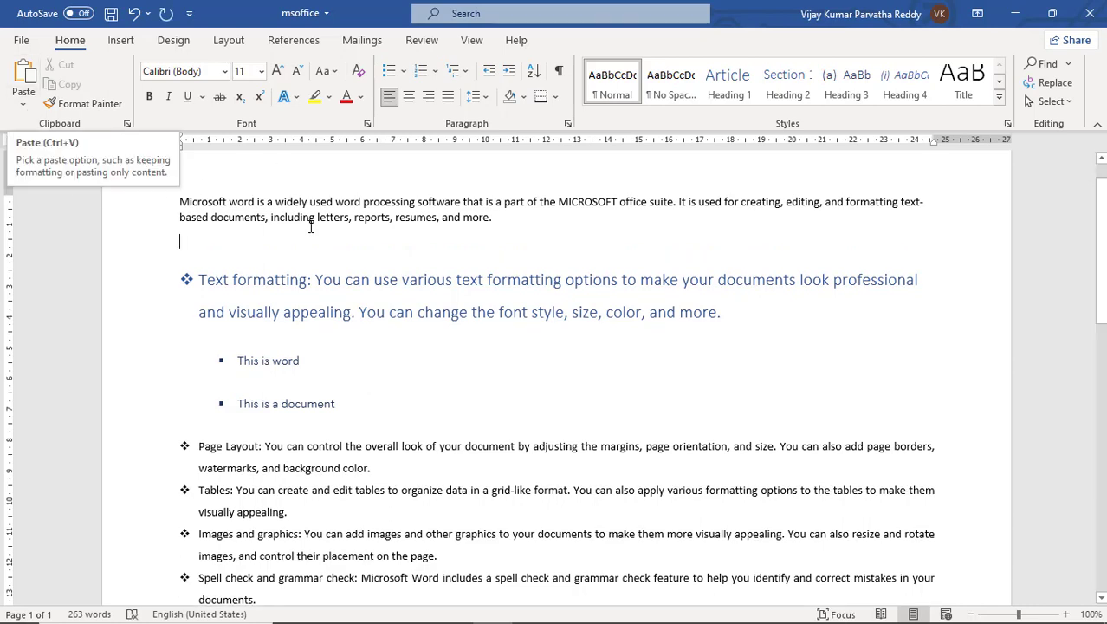
pyautogui.hotkey('ctrl', 'v')
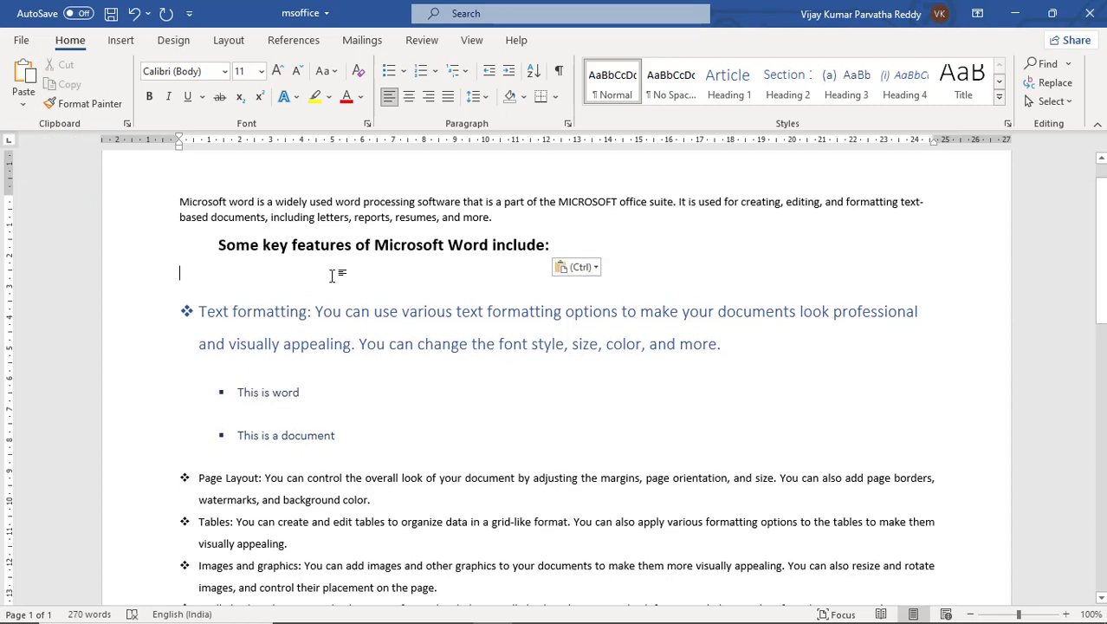
pyautogui.hotkey('ctrl', 'v')
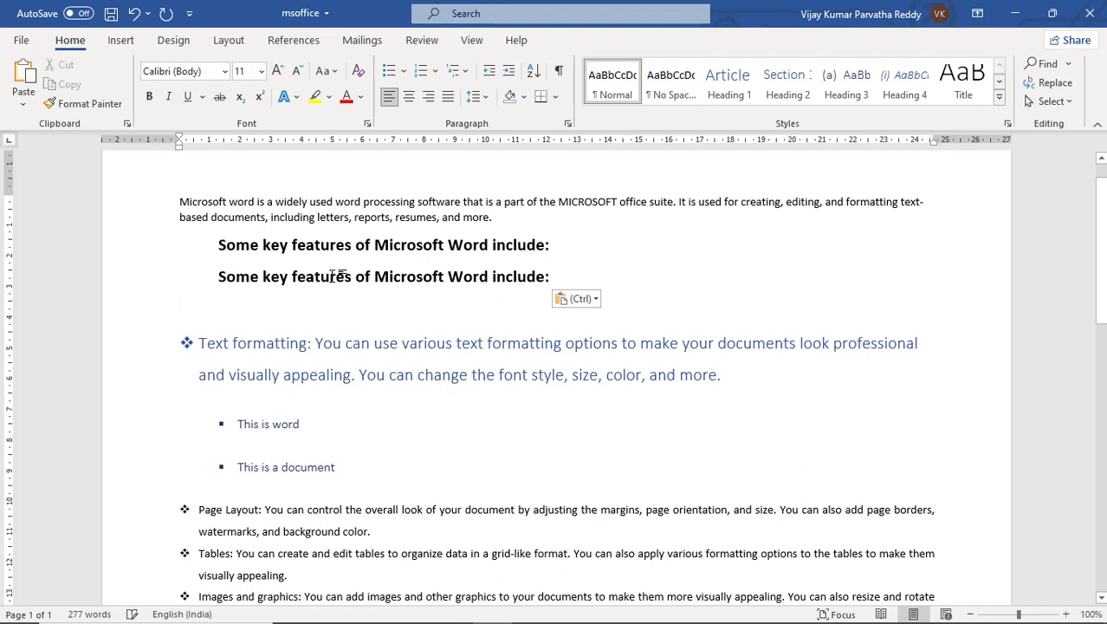
pyautogui.hotkey('ctrl', 'v')
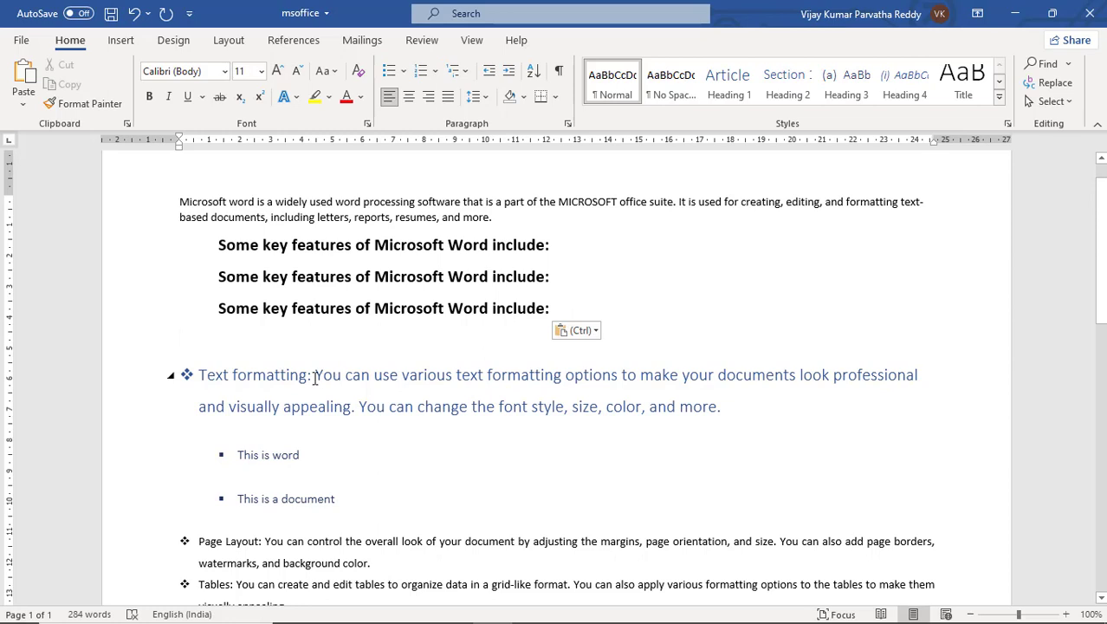
# - Copy "Text formatting:" from the first bullet and paste it on three separate lines below the repeated headings, followed by an empty line
pyautogui.moveTo(315, 378); pyautogui.dragTo(206, 373)
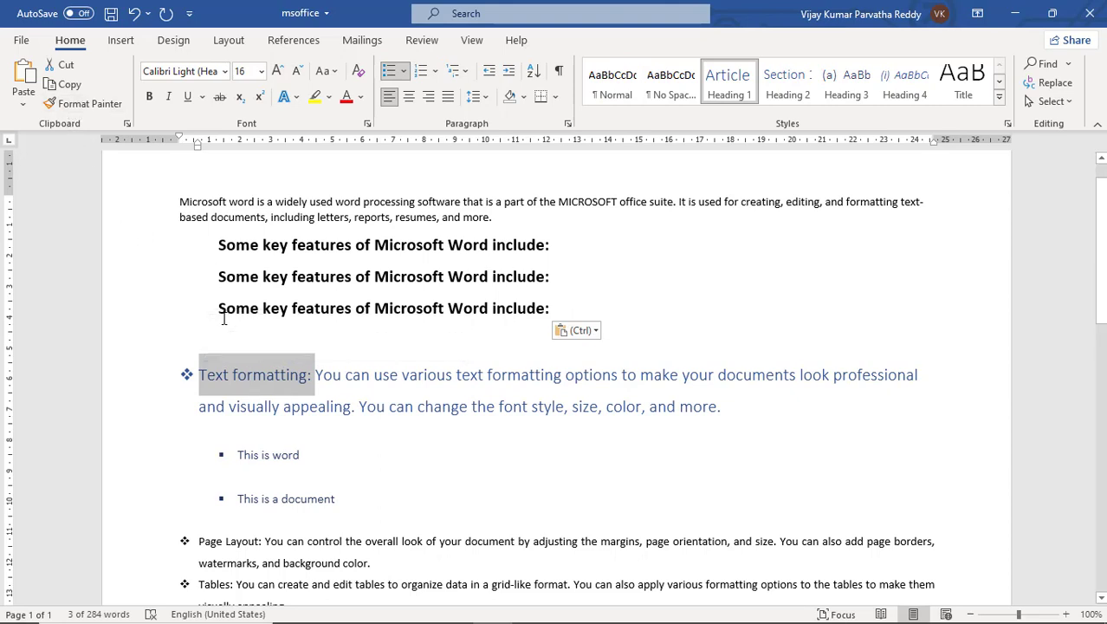
pyautogui.hotkey('ctrl', 'c')
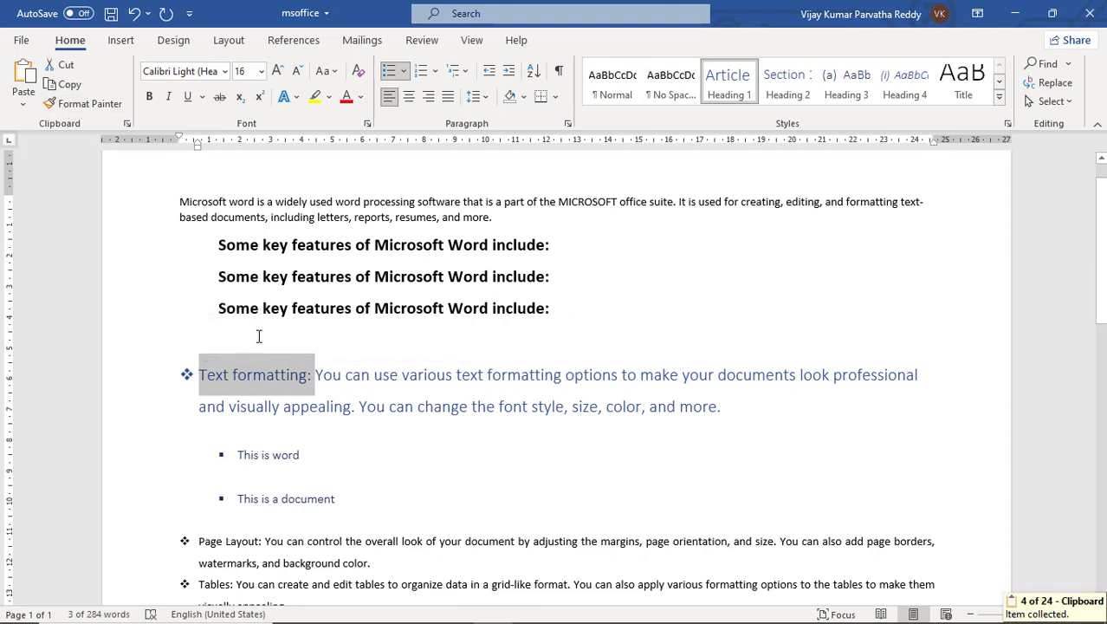
pyautogui.click(258, 335)
pyautogui.hotkey('ctrl', 'v')
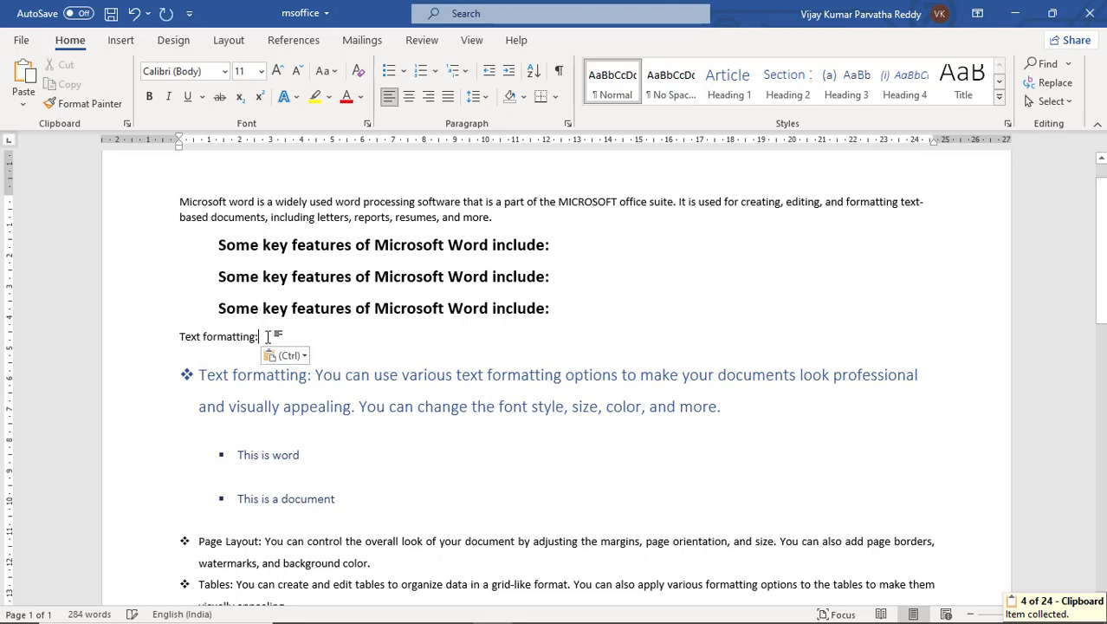
pyautogui.press('Return')
pyautogui.hotkey('ctrl', 'v')
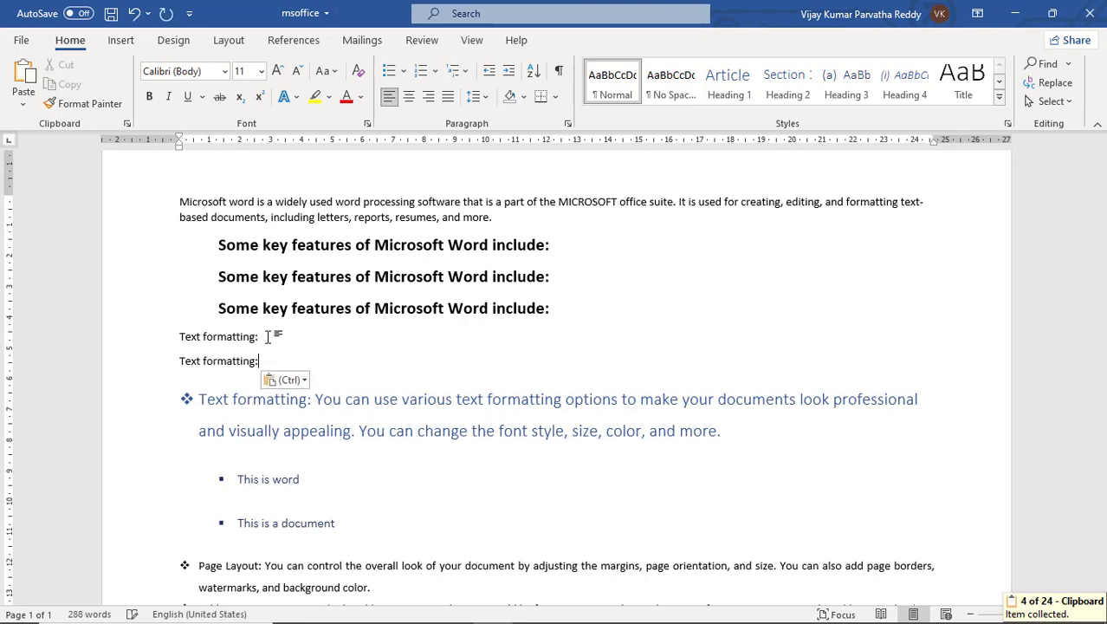
pyautogui.press('Return')
pyautogui.hotkey('ctrl', 'v')
pyautogui.press('Return')
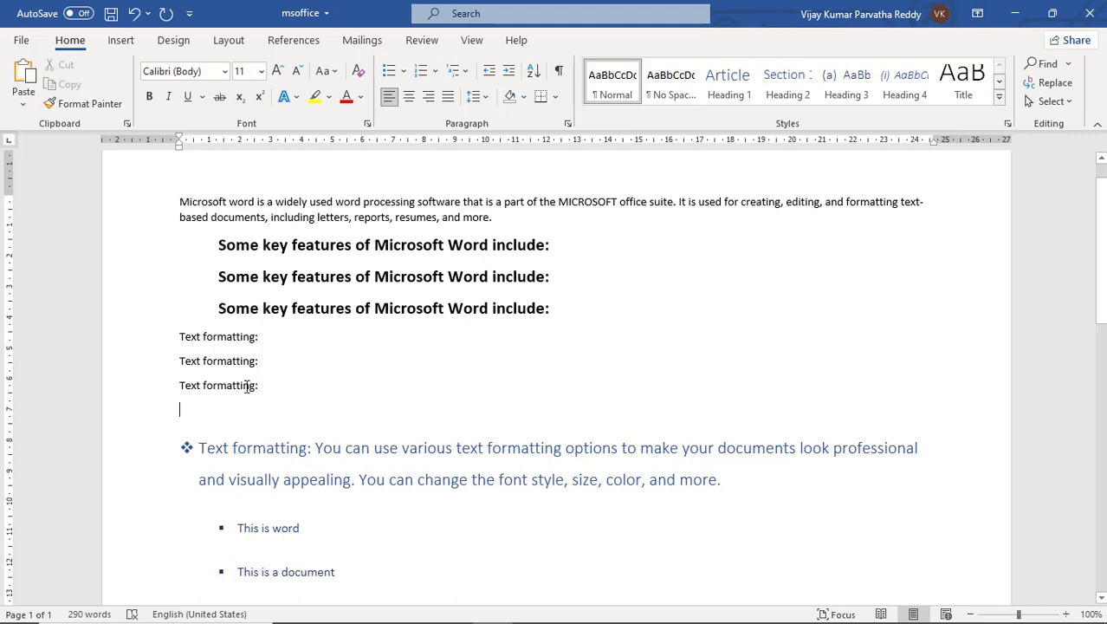
pyautogui.click(23, 111)
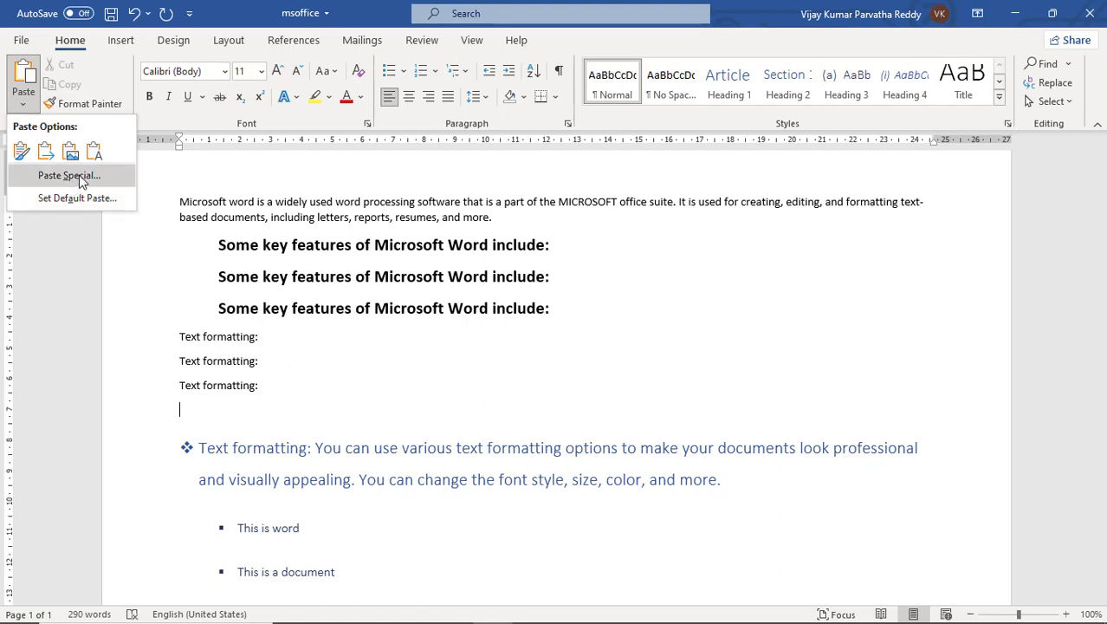
pyautogui.click(316, 404)
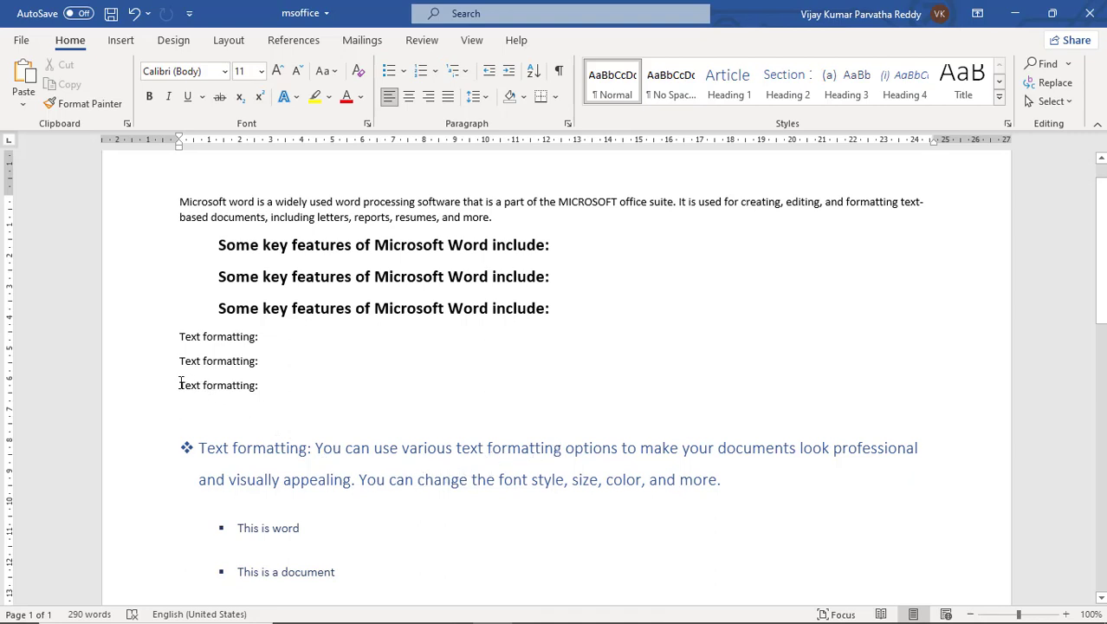
# - Copy the formatting of "Text formatting:" in the first bullet onto the word "formatting" in the third plain "Text formatting:" line
pyautogui.moveTo(266, 388); pyautogui.dragTo(183, 386)
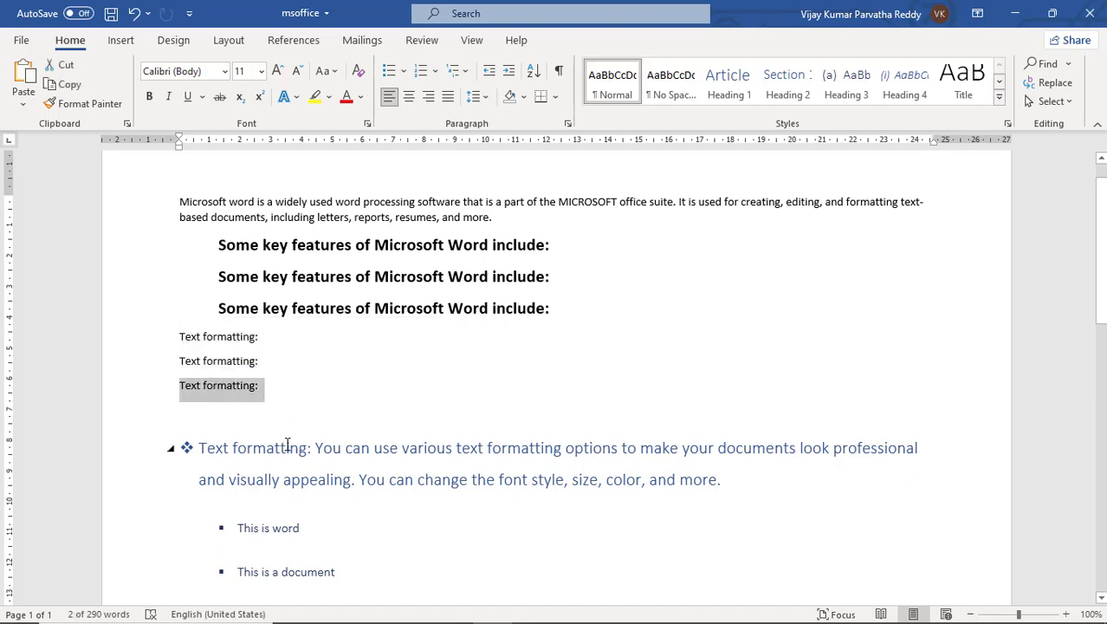
pyautogui.click(286, 447)
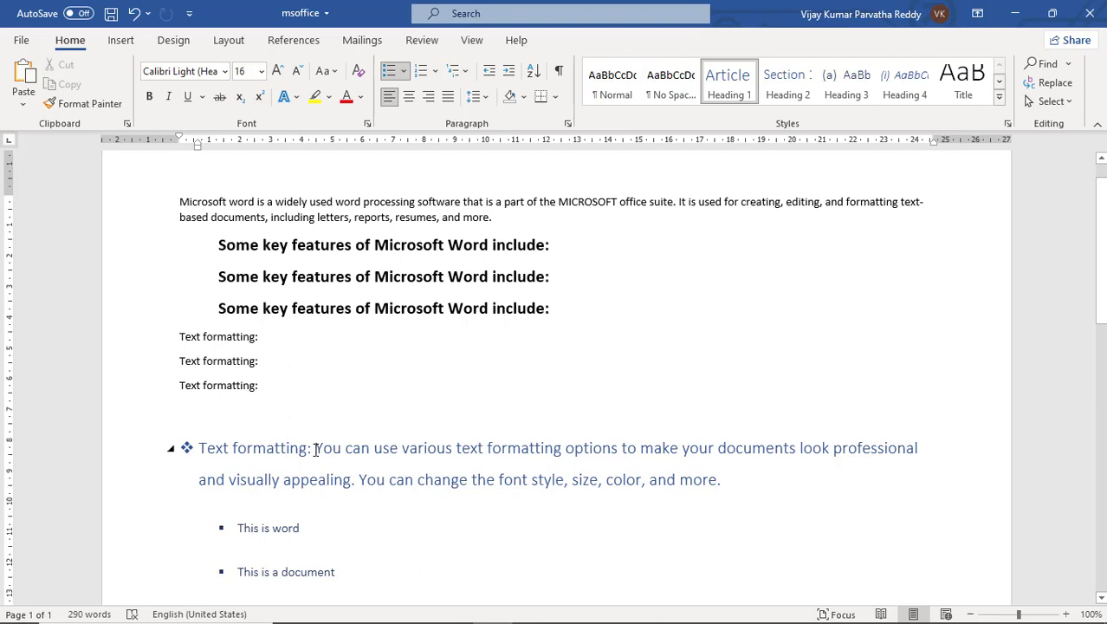
pyautogui.moveTo(315, 449); pyautogui.dragTo(204, 452)
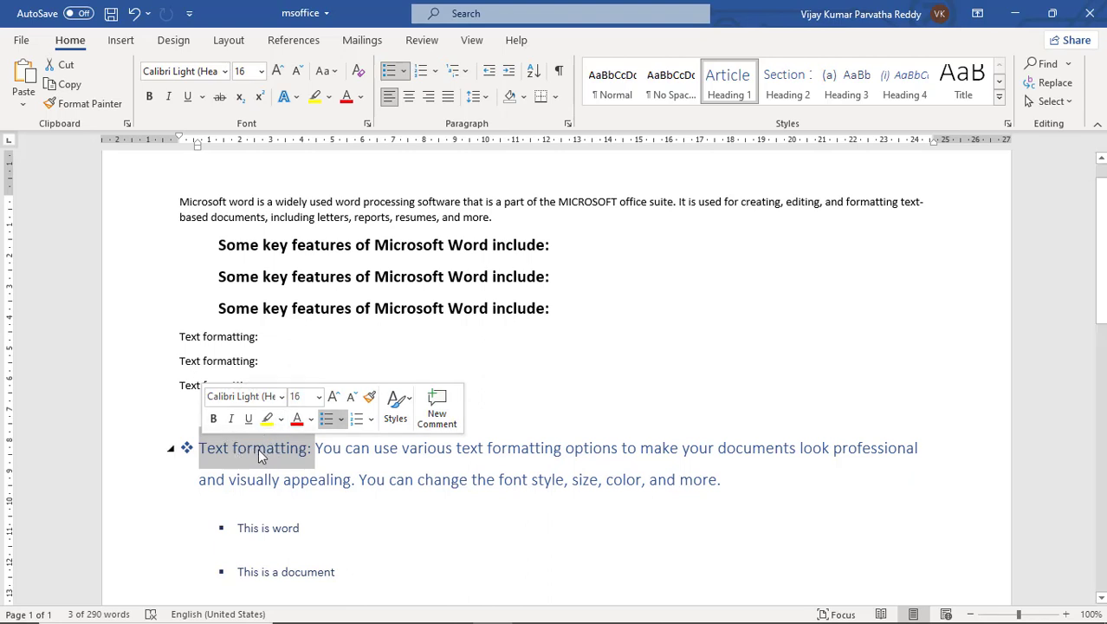
pyautogui.click(64, 111)
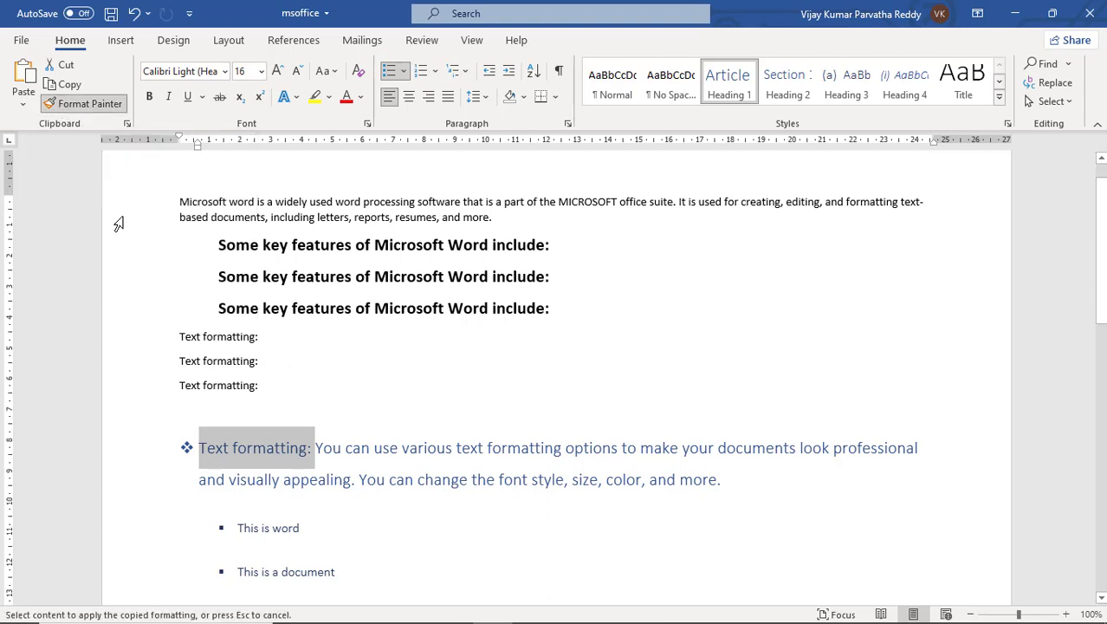
pyautogui.click(234, 381)
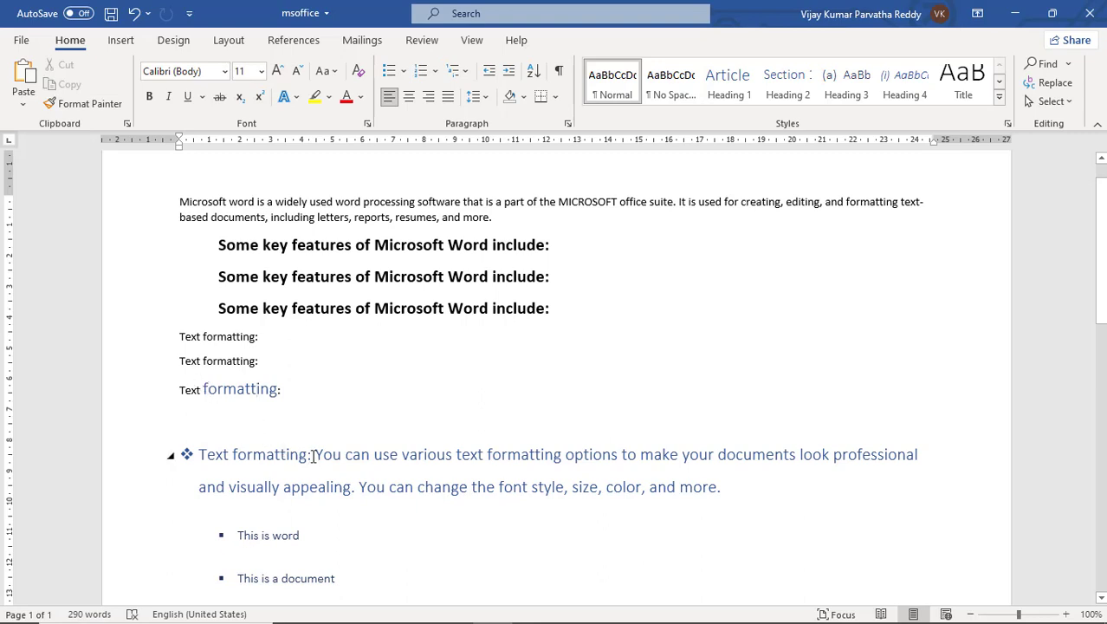
# - Try to copy the first bullet's formatting onto the word "Text" in the third "Text formatting:" line with Format Painter
pyautogui.moveTo(313, 456); pyautogui.dragTo(218, 450)
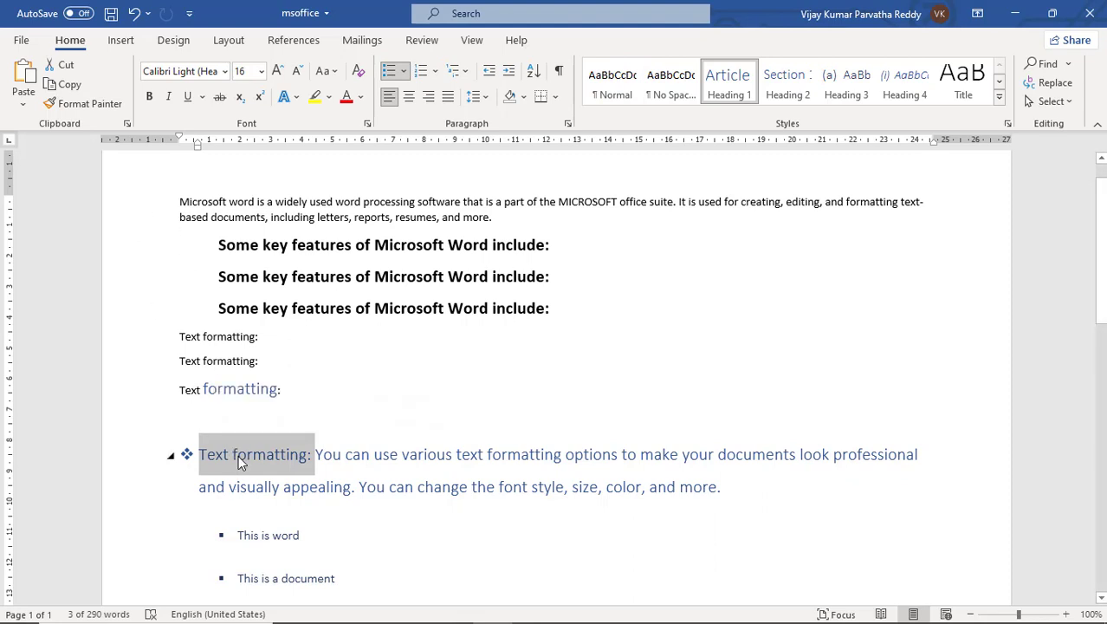
pyautogui.click(92, 108)
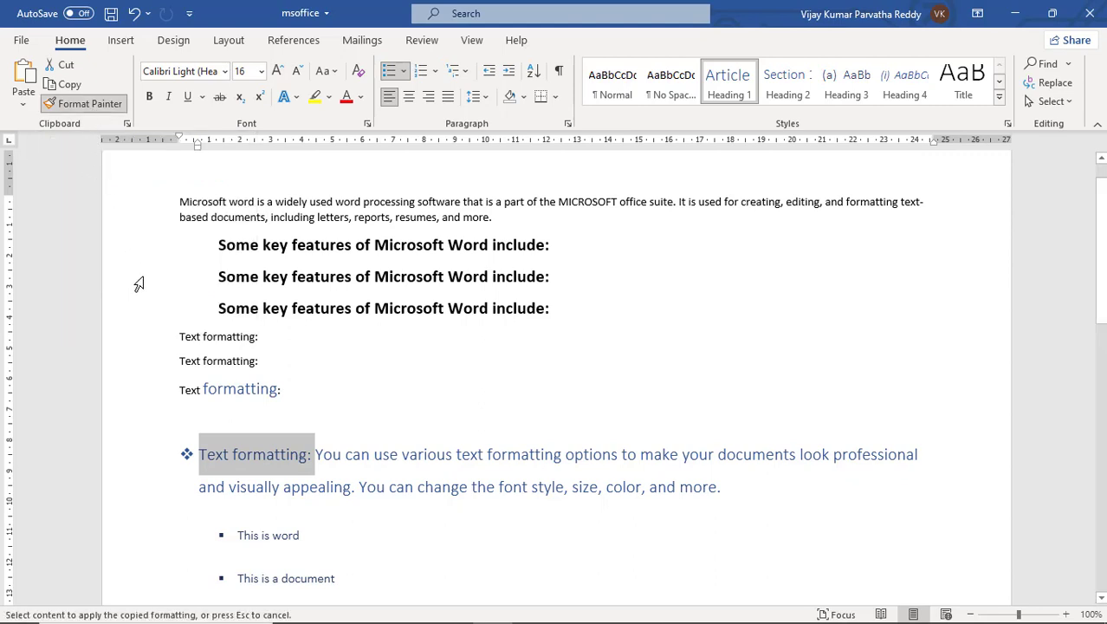
pyautogui.click(194, 383)
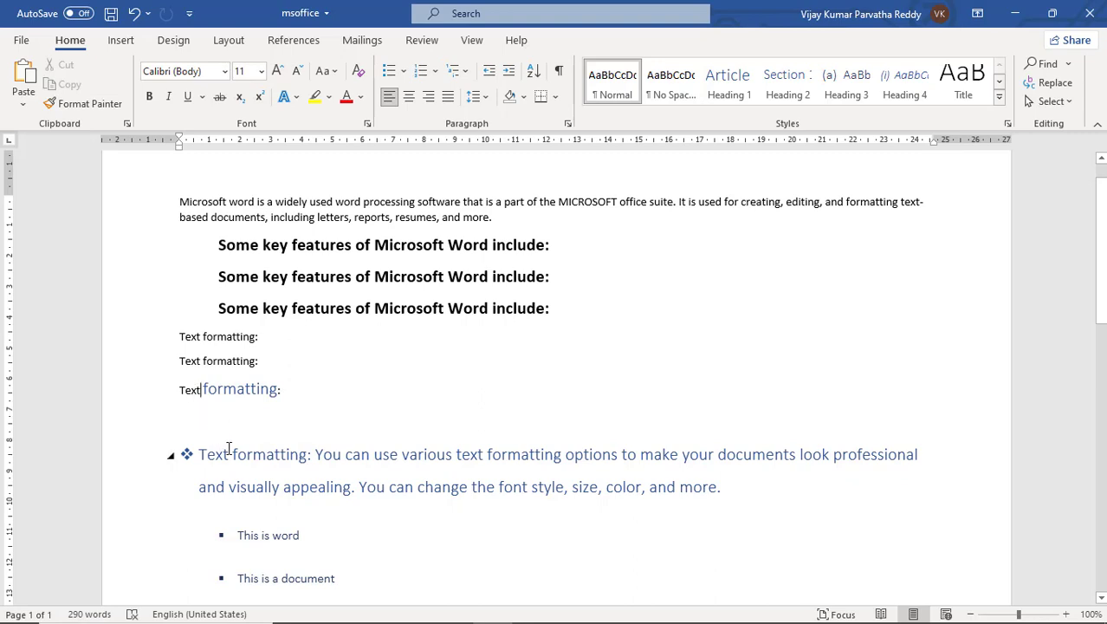
pyautogui.moveTo(295, 459); pyautogui.dragTo(197, 452)
pyautogui.click(86, 103)
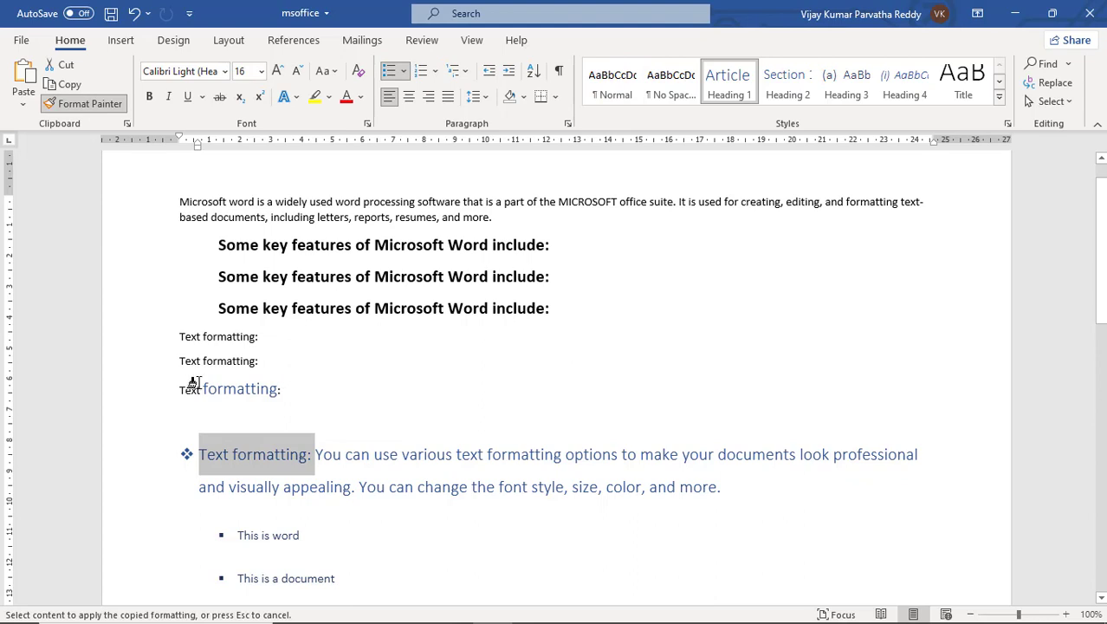
pyautogui.moveTo(192, 382); pyautogui.dragTo(190, 384)
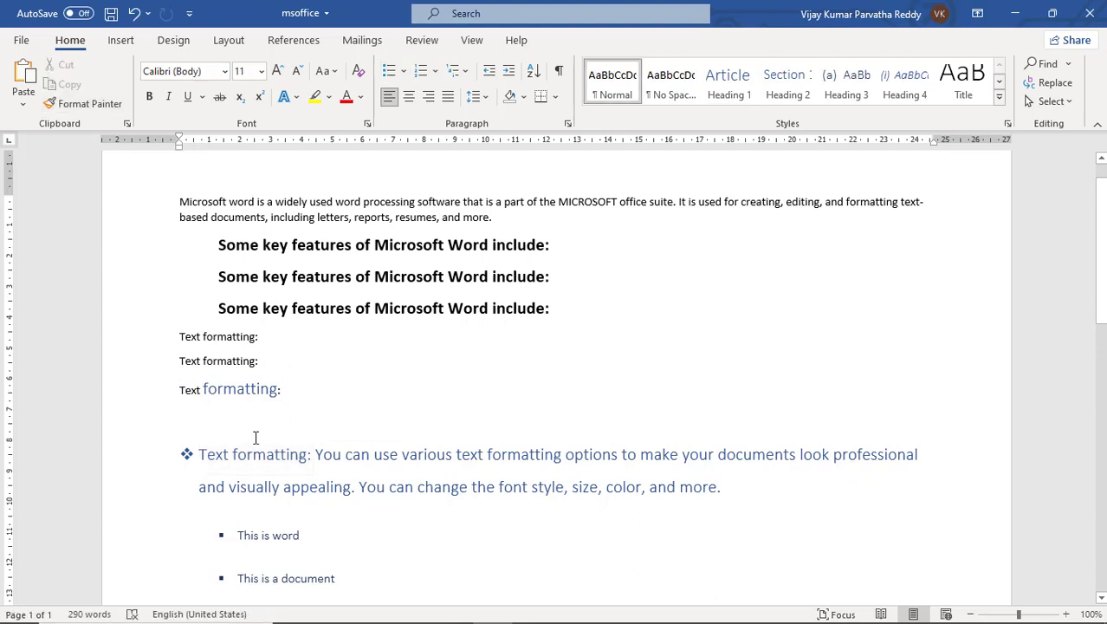
# - Apply the formatting of the first bullet's "Text formatting:" to the word "Text" in the line above it using Format Painter
pyautogui.moveTo(313, 455); pyautogui.dragTo(198, 455)
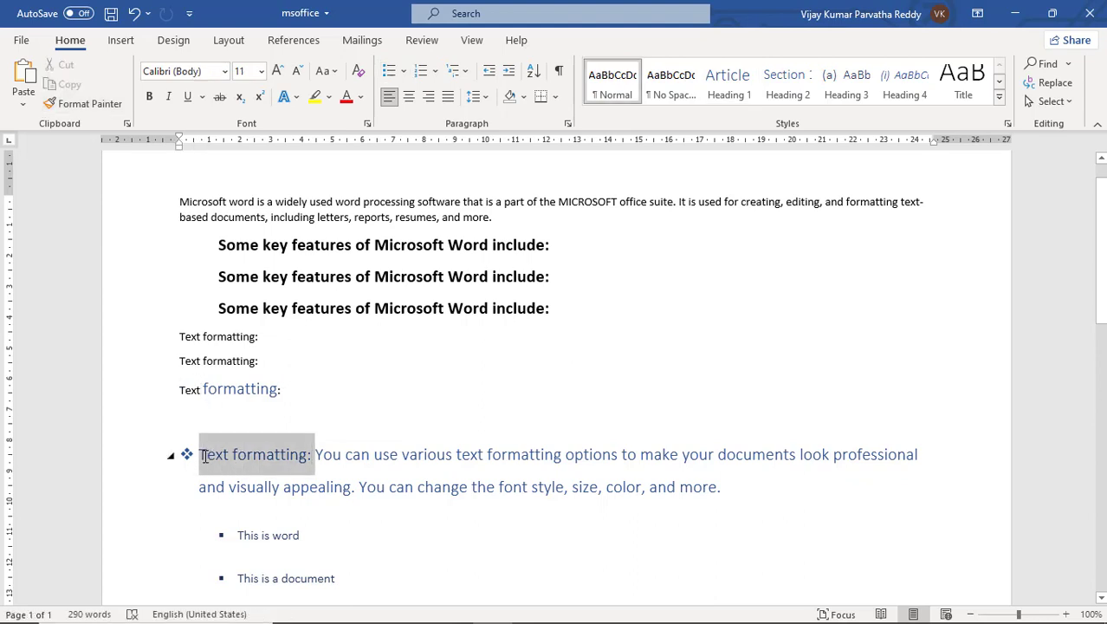
pyautogui.click(89, 104)
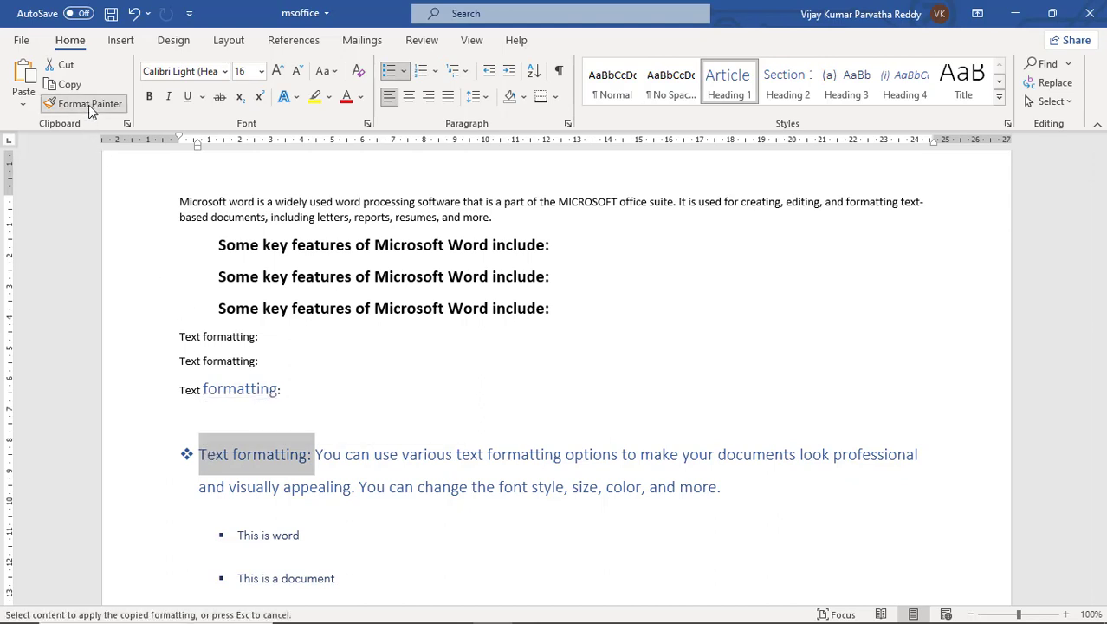
pyautogui.click(189, 387)
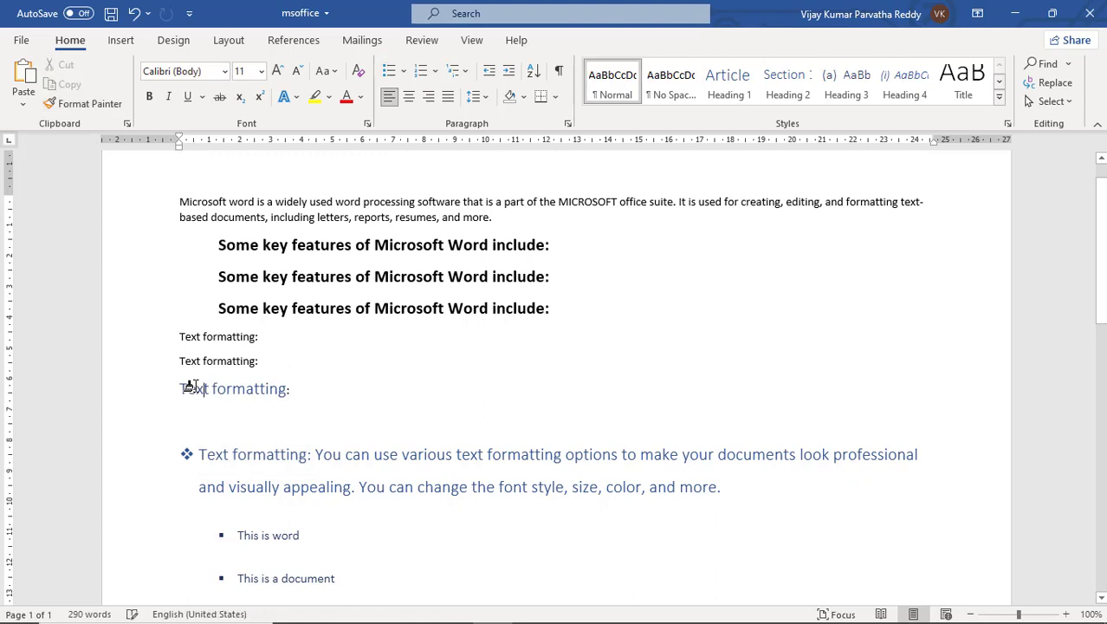
# - Colour "Text formatting:" in the first bullet red and highlight it in yellow
pyautogui.click(309, 454)
pyautogui.moveTo(319, 457); pyautogui.dragTo(199, 452)
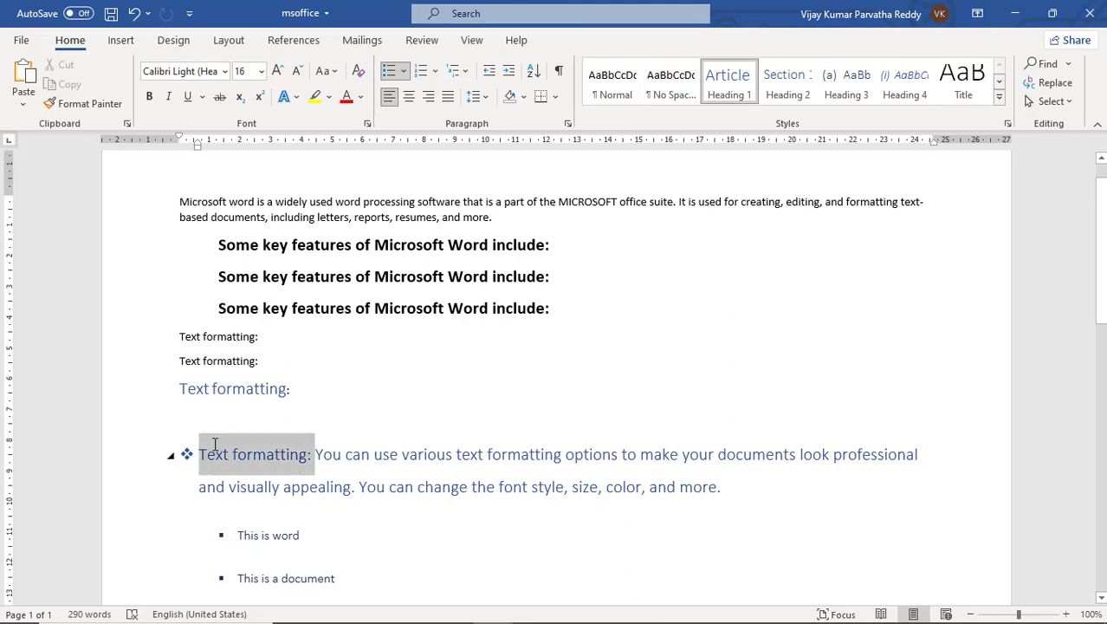
pyautogui.click(346, 99)
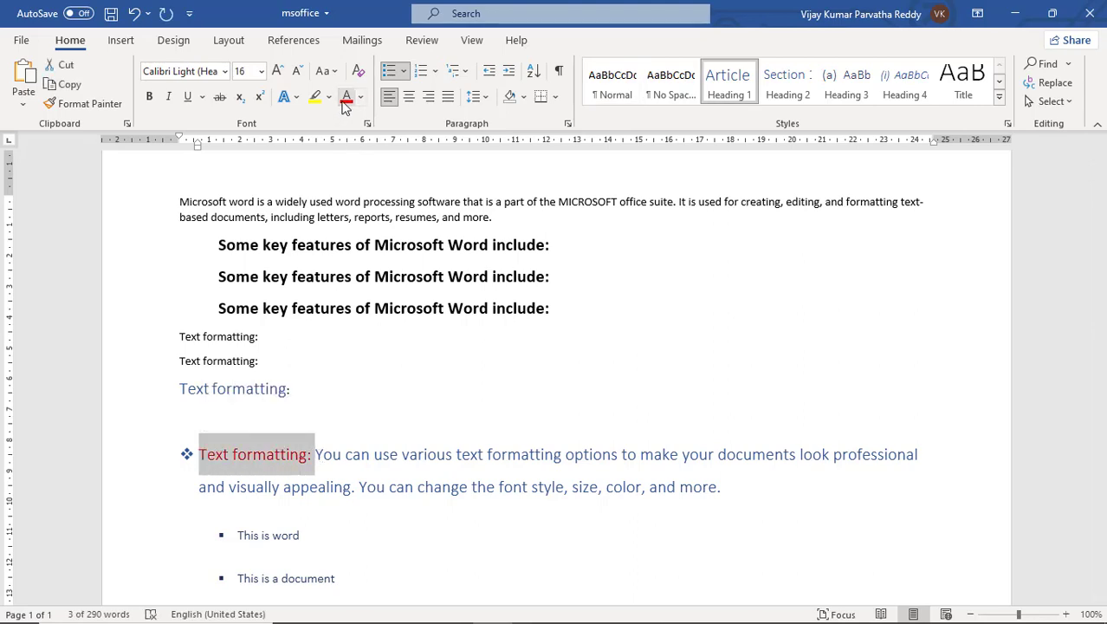
pyautogui.click(315, 98)
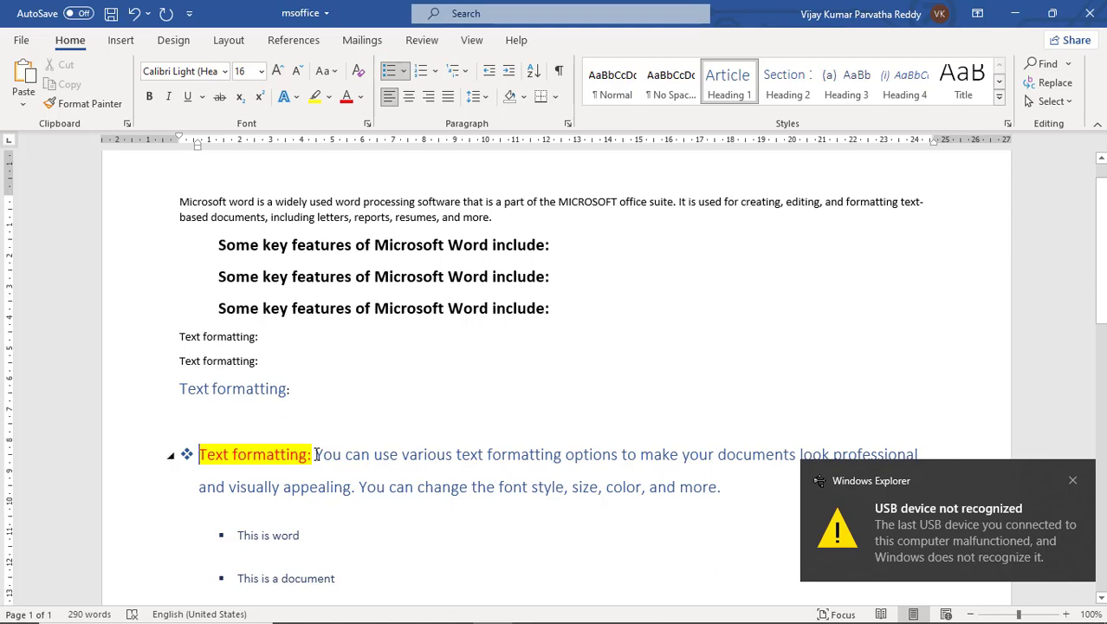
# - Copy the red, yellow-highlighted formatting of "Text formatting:" onto the word "Microsoft" in the third heading with Format Painter
pyautogui.moveTo(315, 454); pyautogui.dragTo(222, 452)
pyautogui.hotkey('ctrl', 'c')
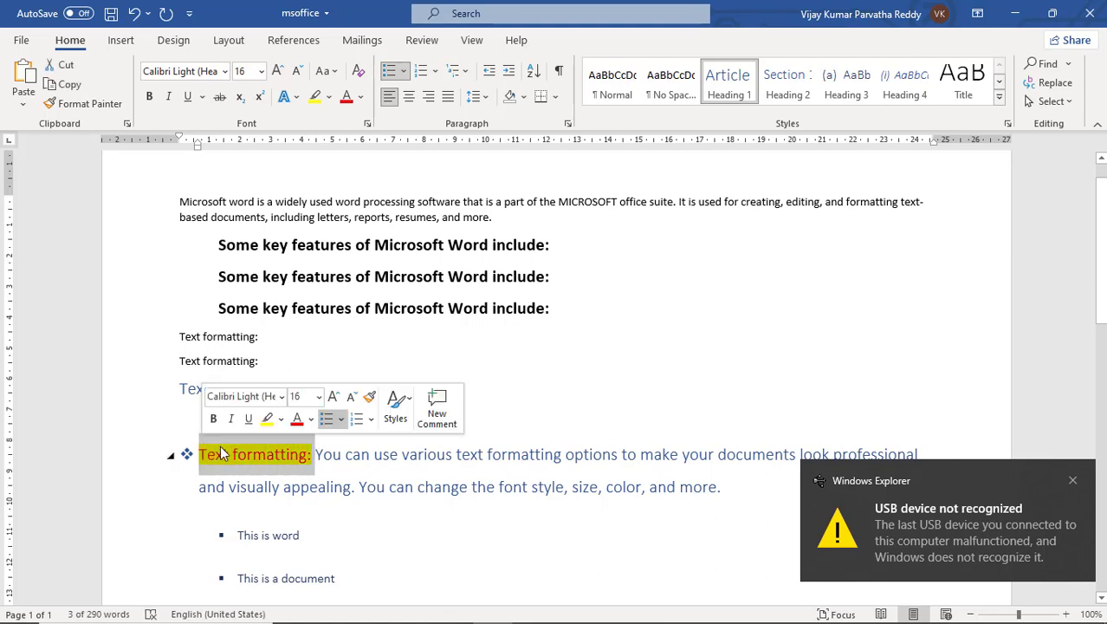
pyautogui.click(94, 110)
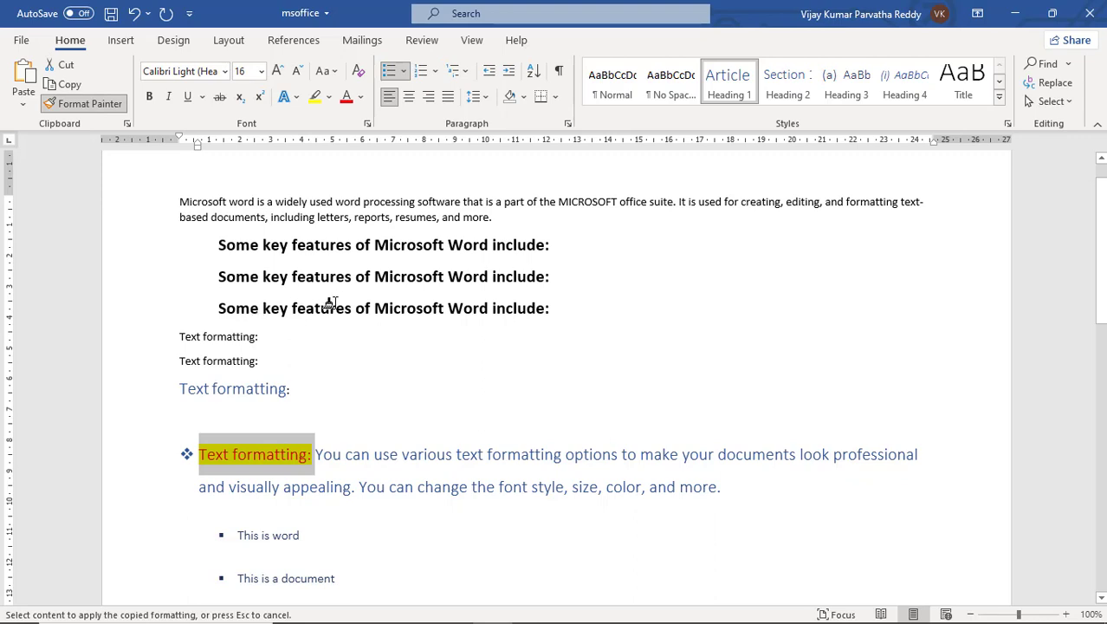
pyautogui.click(423, 305)
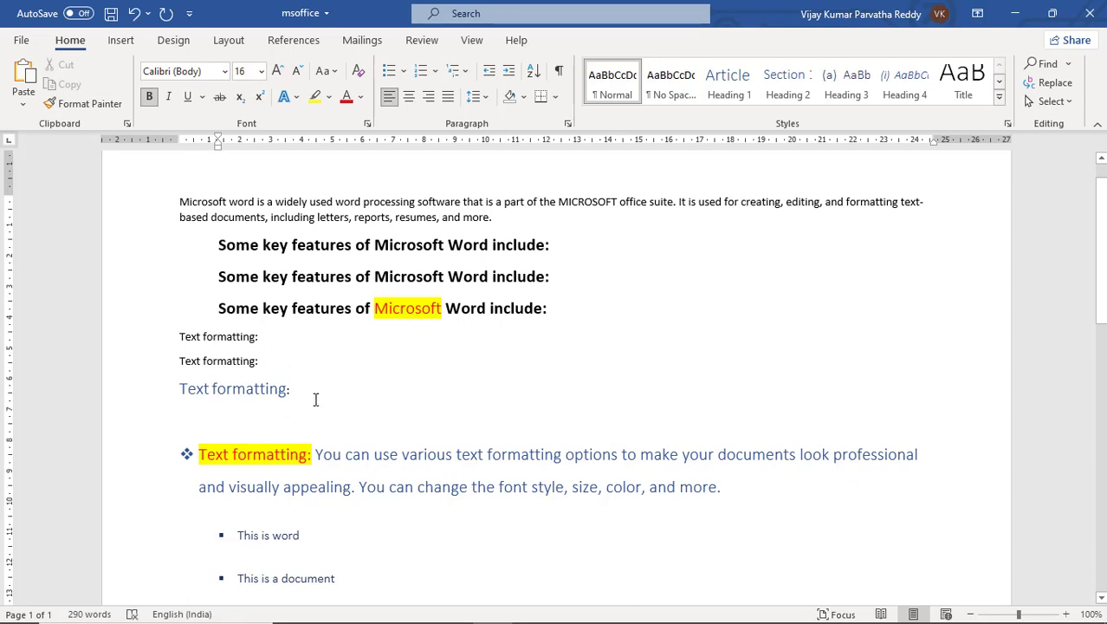
# - Paint the red, yellow-highlighted formatting onto the words "Word" and "features" in the third heading
pyautogui.click(92, 106)
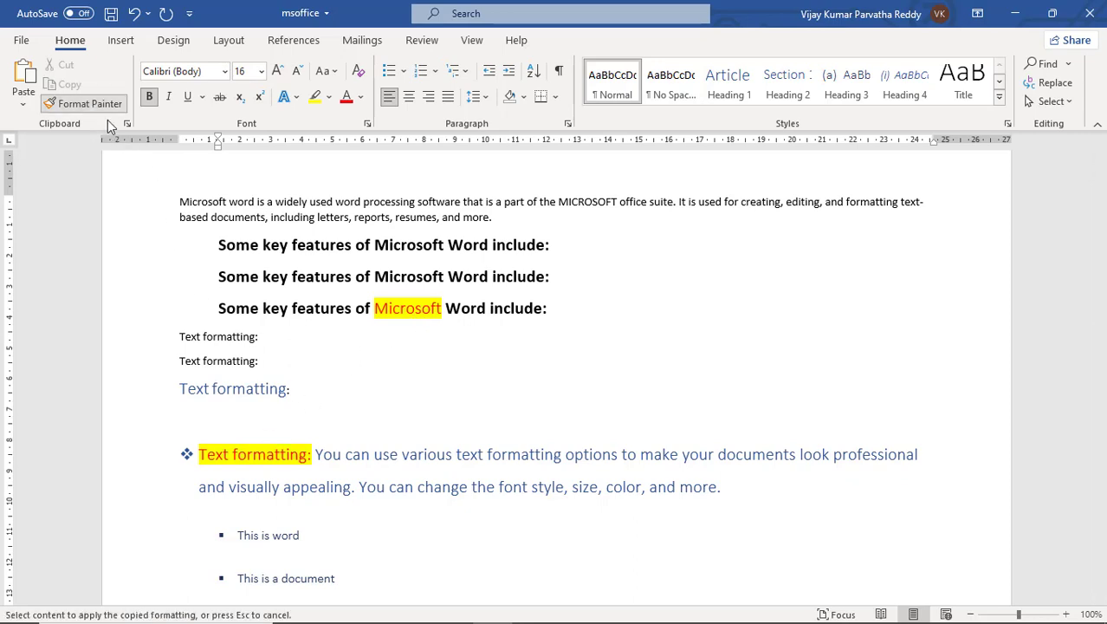
pyautogui.click(468, 308)
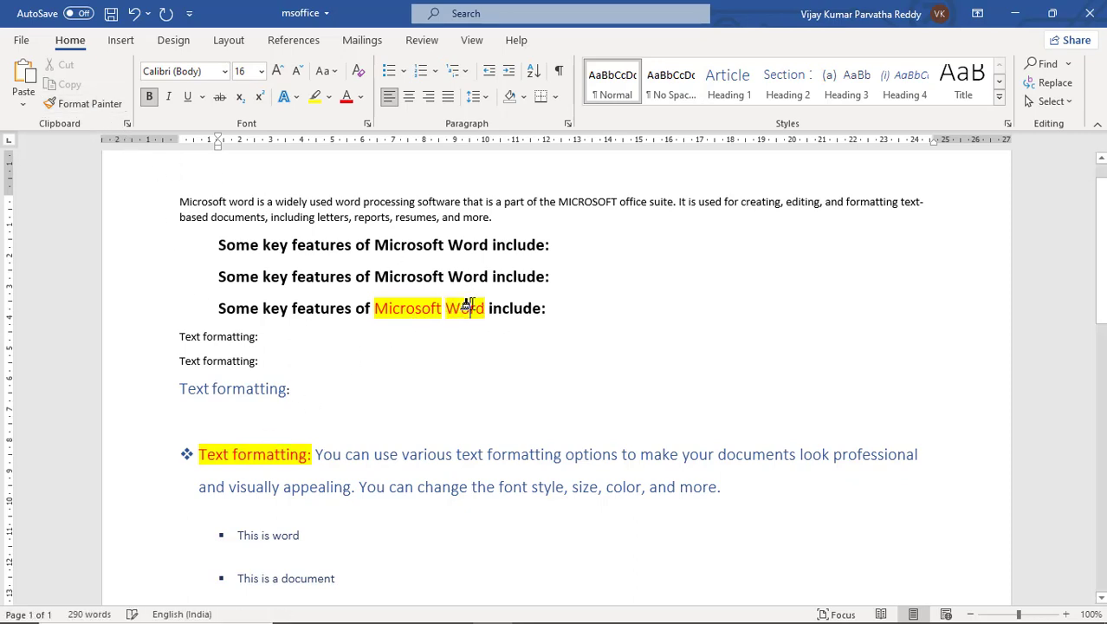
pyautogui.click(84, 103)
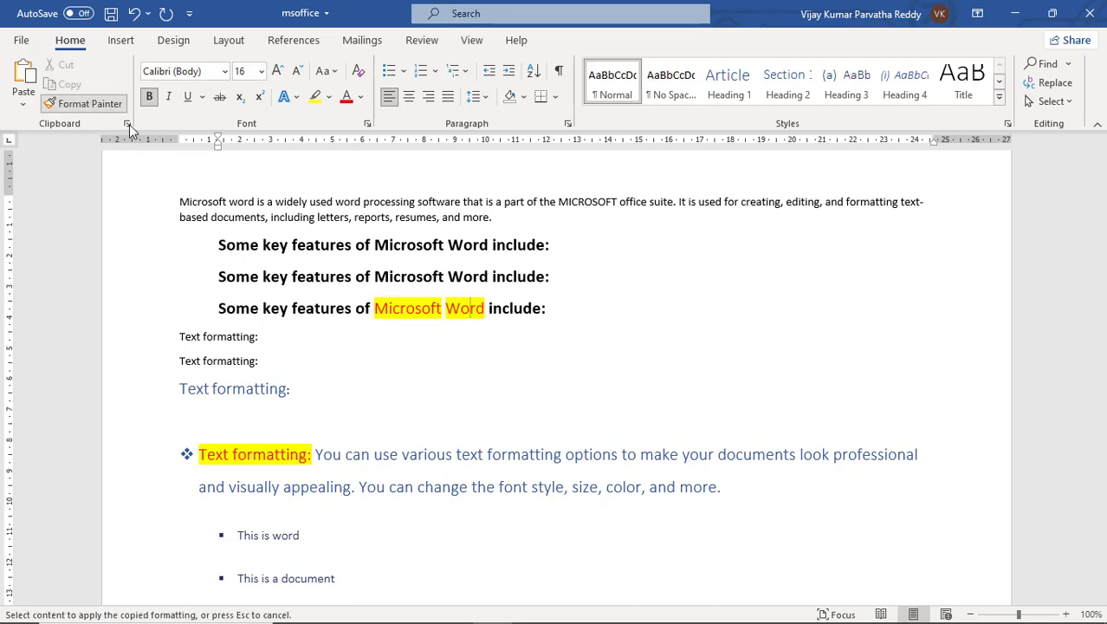
pyautogui.click(328, 308)
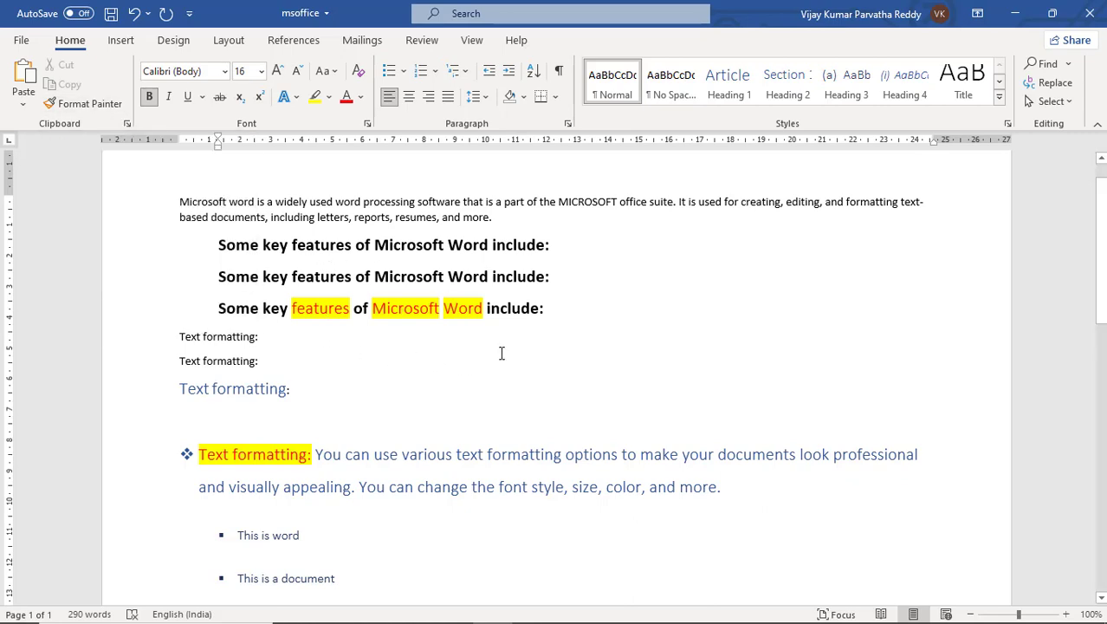
pyautogui.click(562, 315)
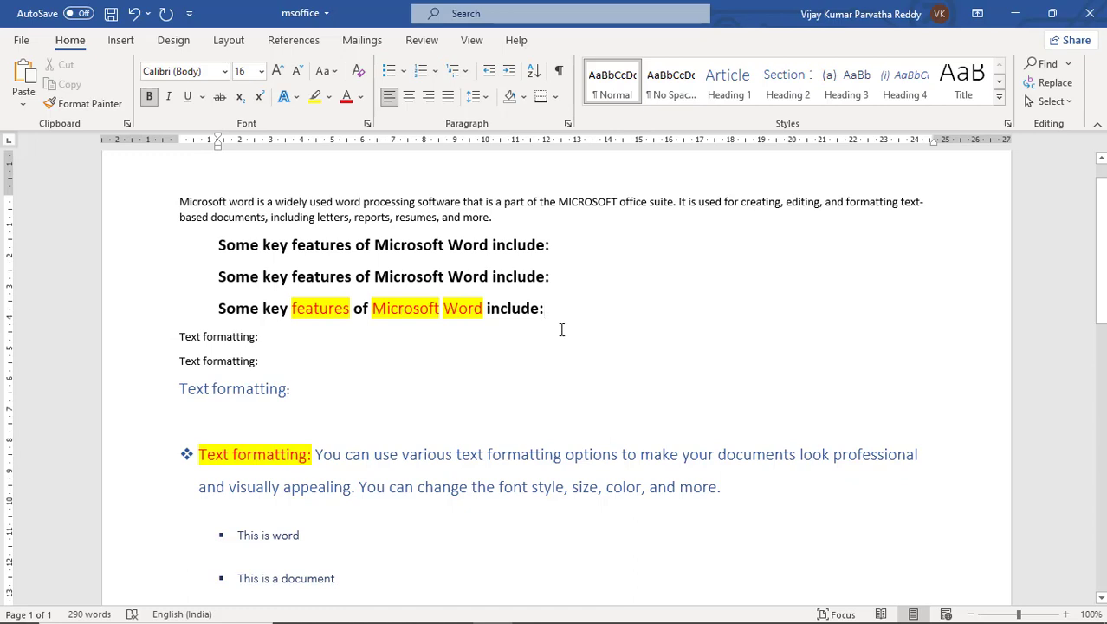
# - Show the collected clipboard items and paste "Text formatting:" on the empty line above the first bullet
pyautogui.click(128, 126)
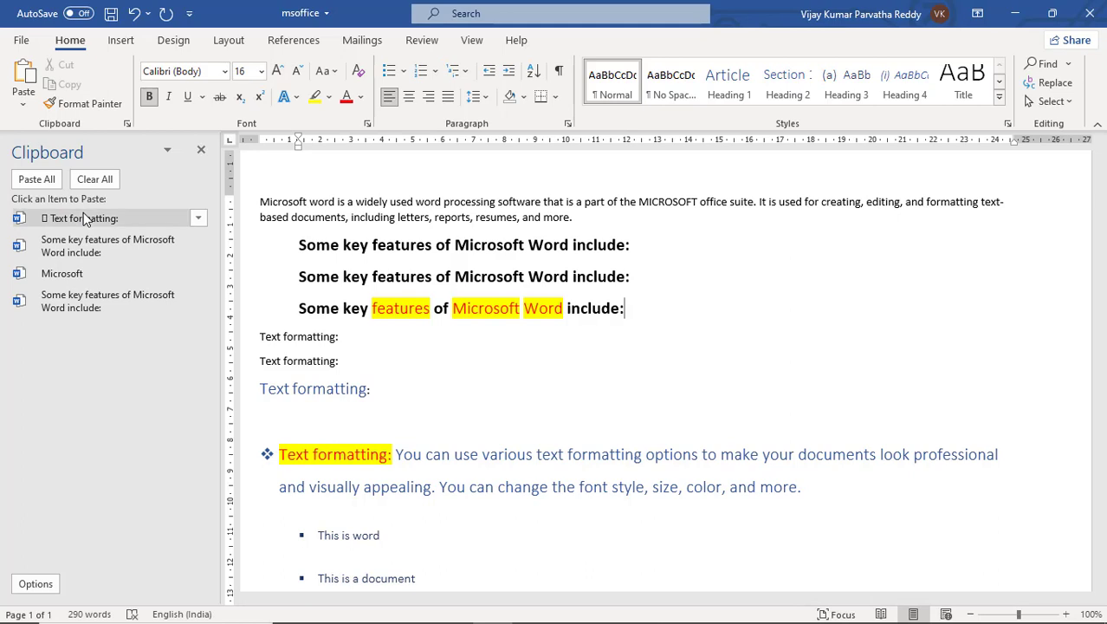
pyautogui.click(516, 424)
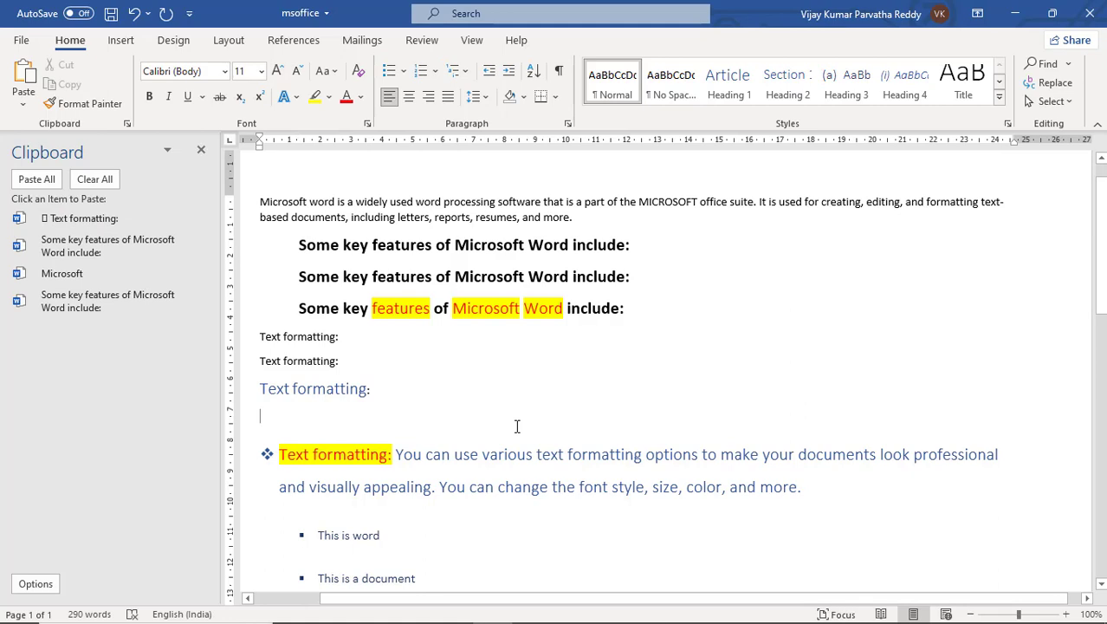
pyautogui.hotkey('ctrl', 'v')
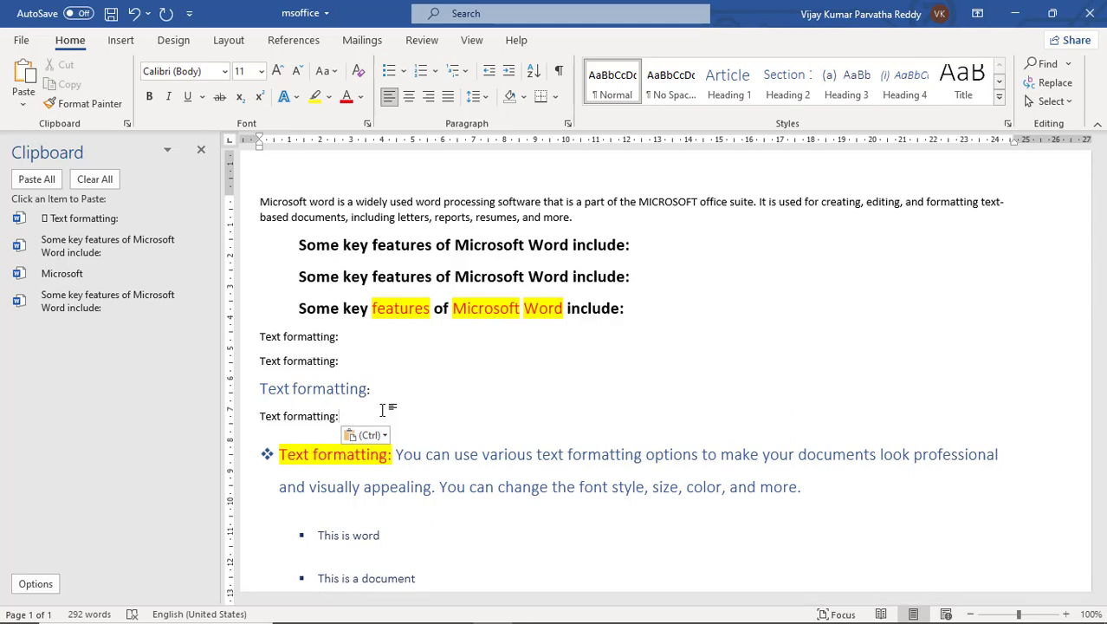
# - Add a new line and paste the clipboard items "Some key features of Microsoft Word include:" and "Microsoft" below "Text formatting:"
pyautogui.press('Return')
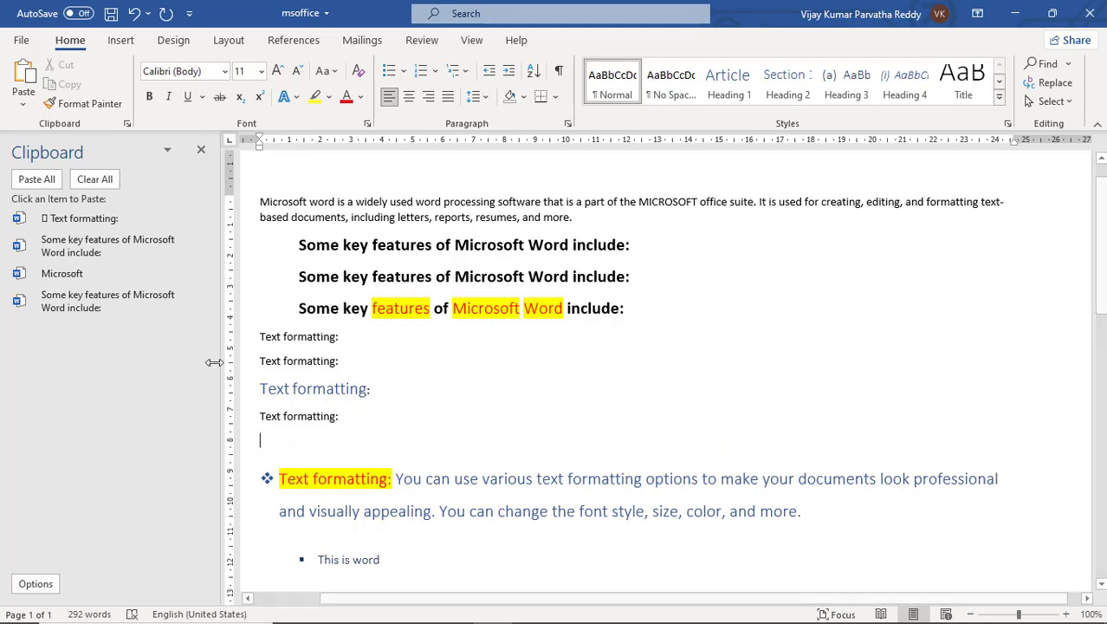
pyautogui.click(95, 309)
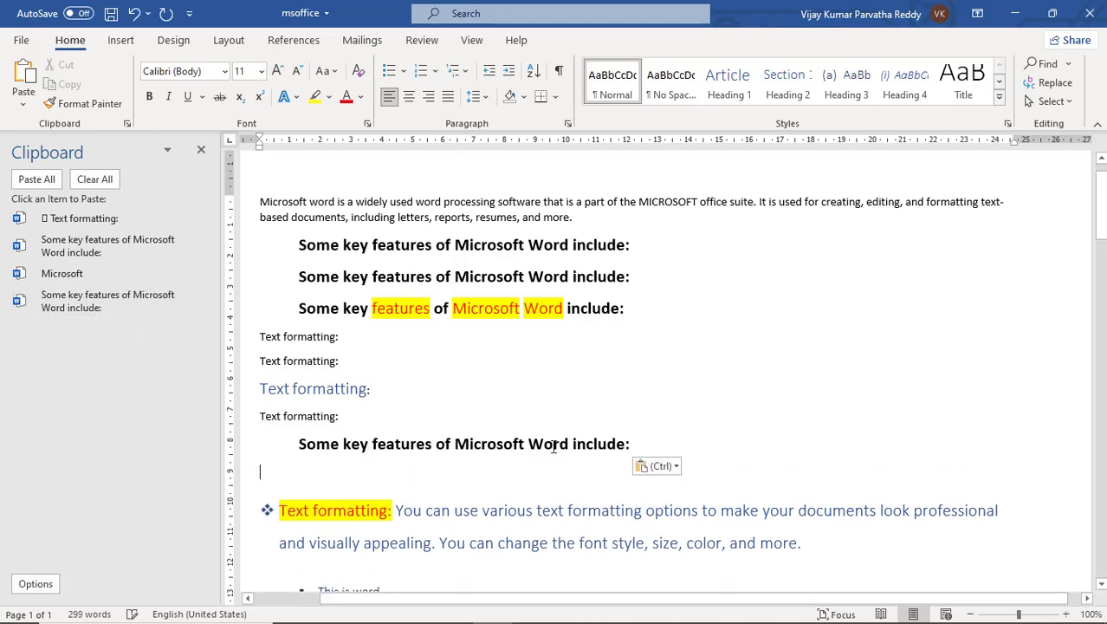
pyautogui.click(84, 275)
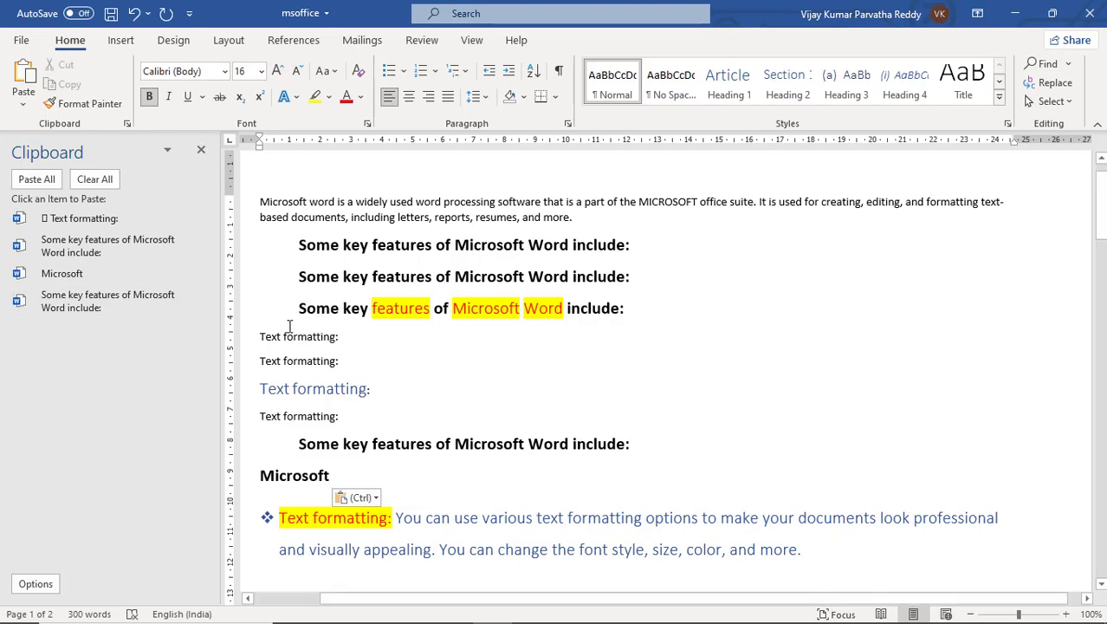
# - Paste all collected clipboard items after the number 5 near the document's end, and clear the clipboard's contents
pyautogui.scroll(-18, 343, 381)
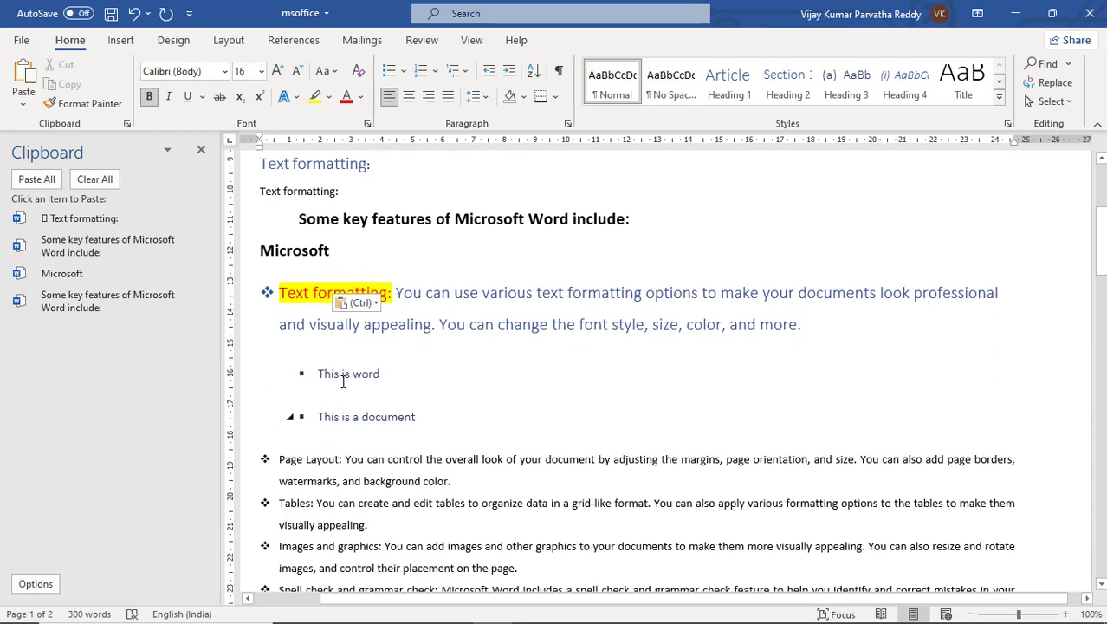
pyautogui.scroll(-1, 343, 381)
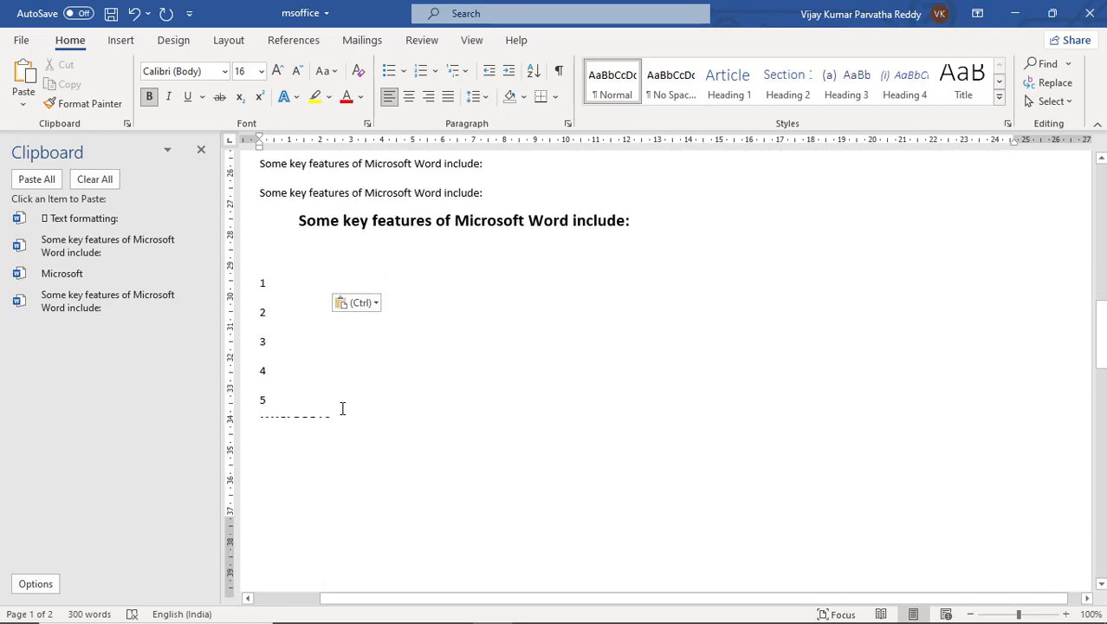
pyautogui.click(342, 408)
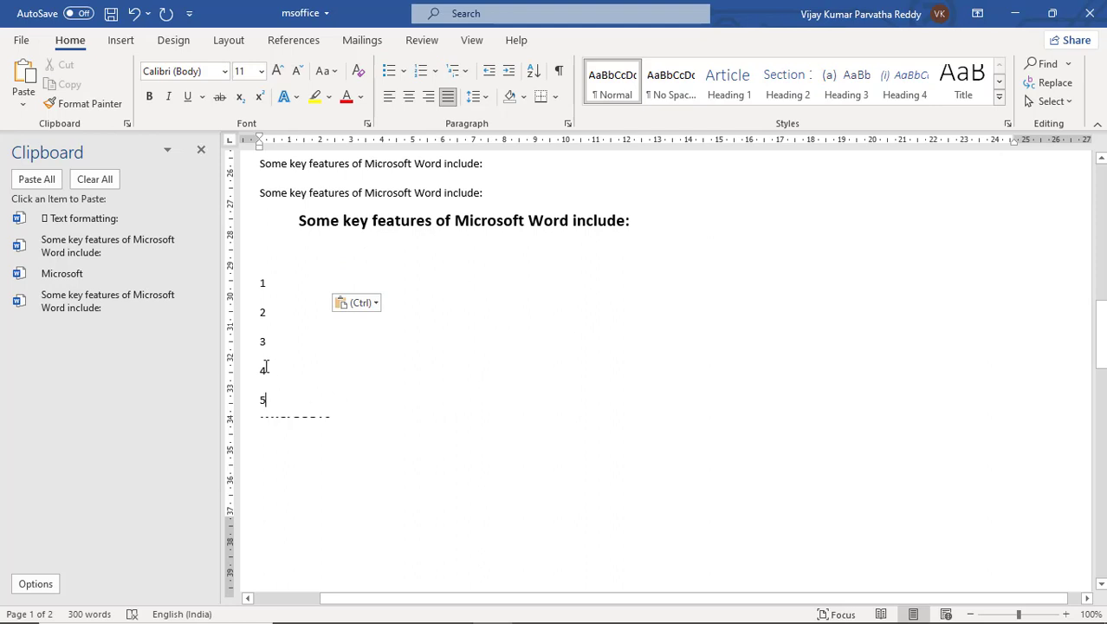
pyautogui.click(42, 180)
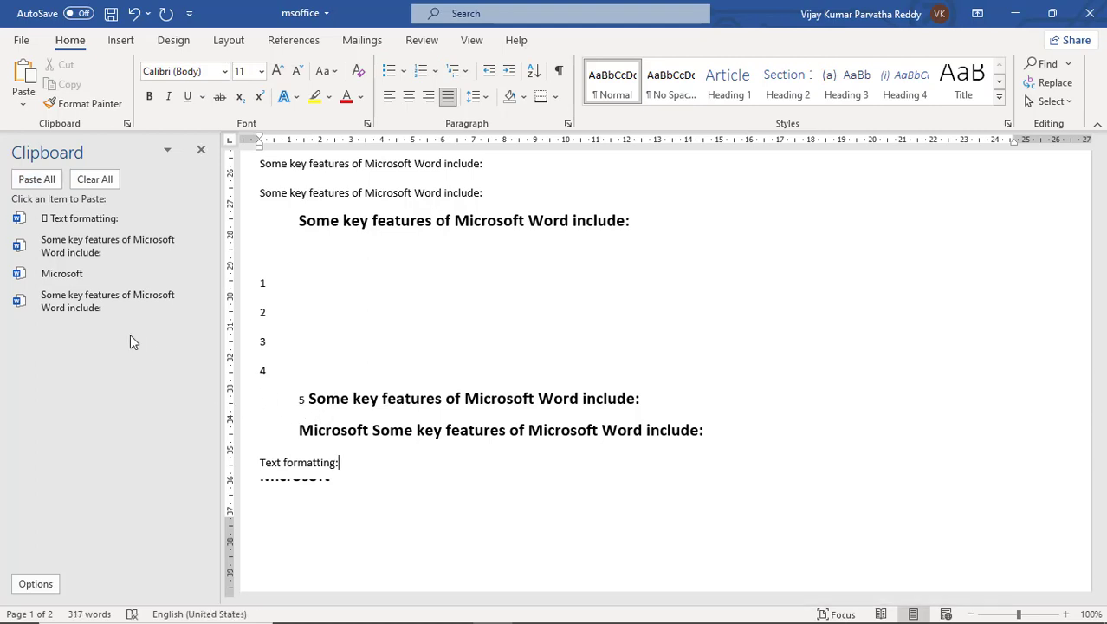
pyautogui.click(96, 180)
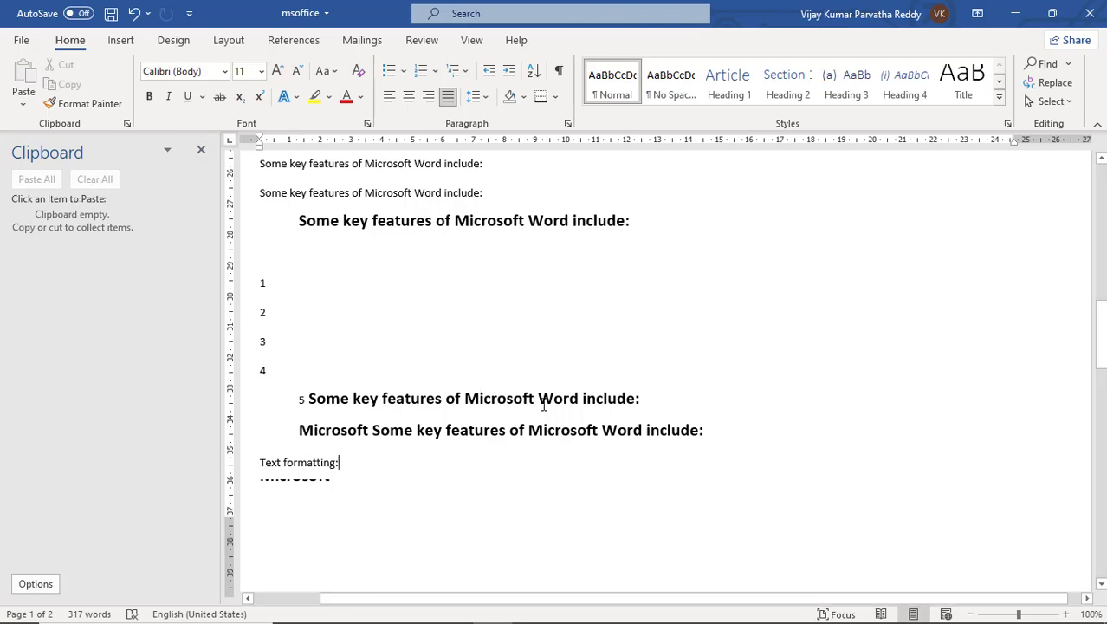
# - Copy "Microsoft" from the line starting with 5, and cut "features" from the heading above the numbered lines
pyautogui.moveTo(537, 400); pyautogui.dragTo(463, 396)
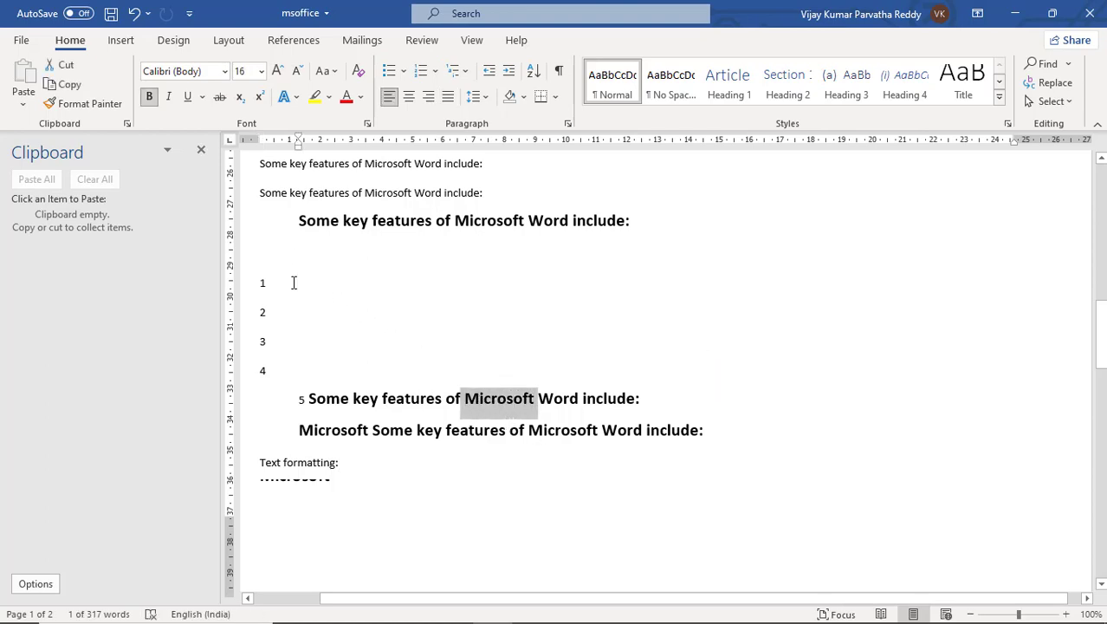
pyautogui.click(71, 86)
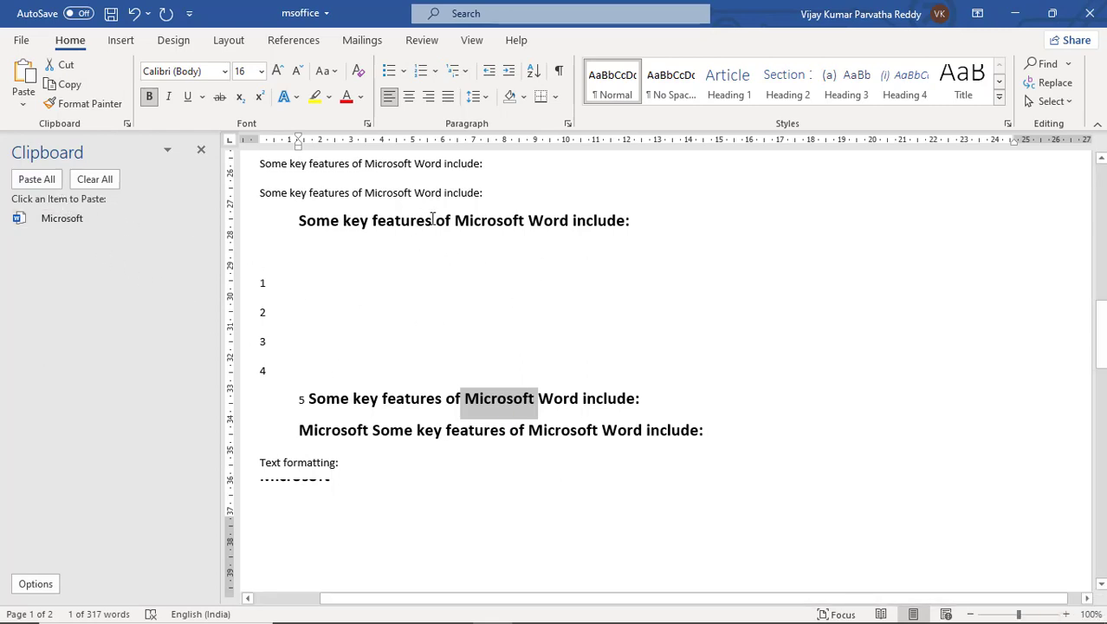
pyautogui.moveTo(433, 220); pyautogui.dragTo(370, 221)
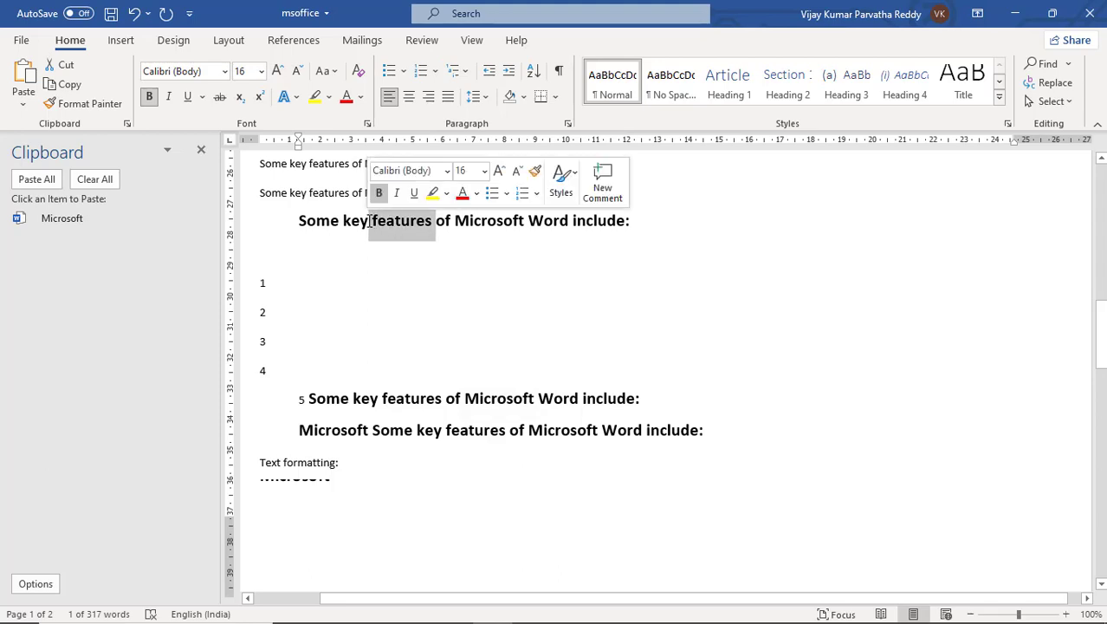
pyautogui.click(62, 66)
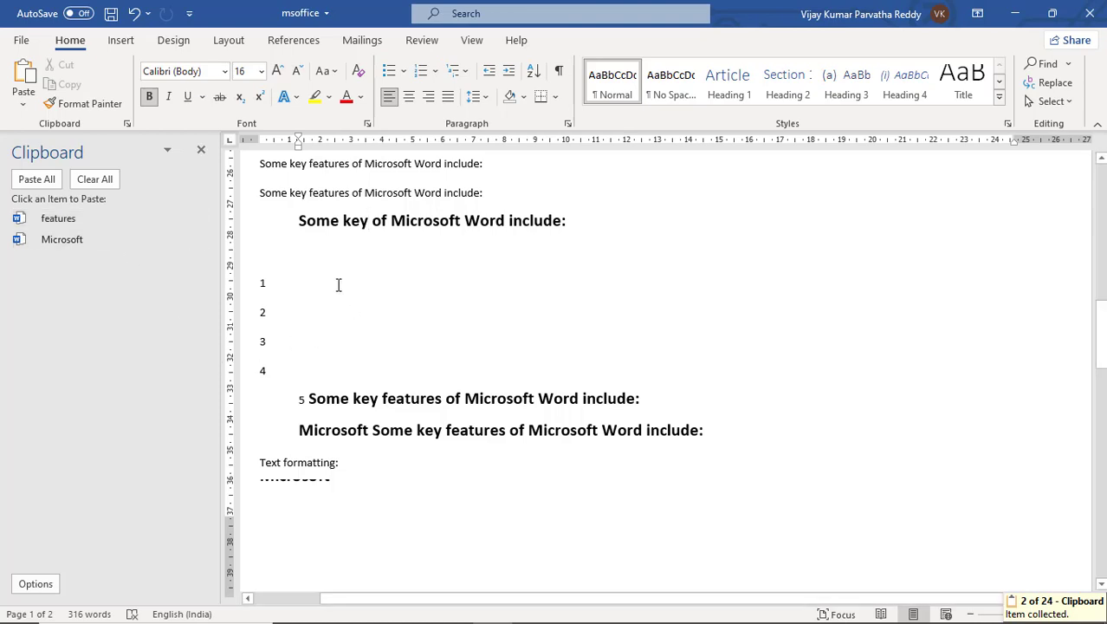
# - Paste "features" on the empty line above number 1, and paste the clipboard item "Microsoft" on a new line below it
pyautogui.click(316, 267)
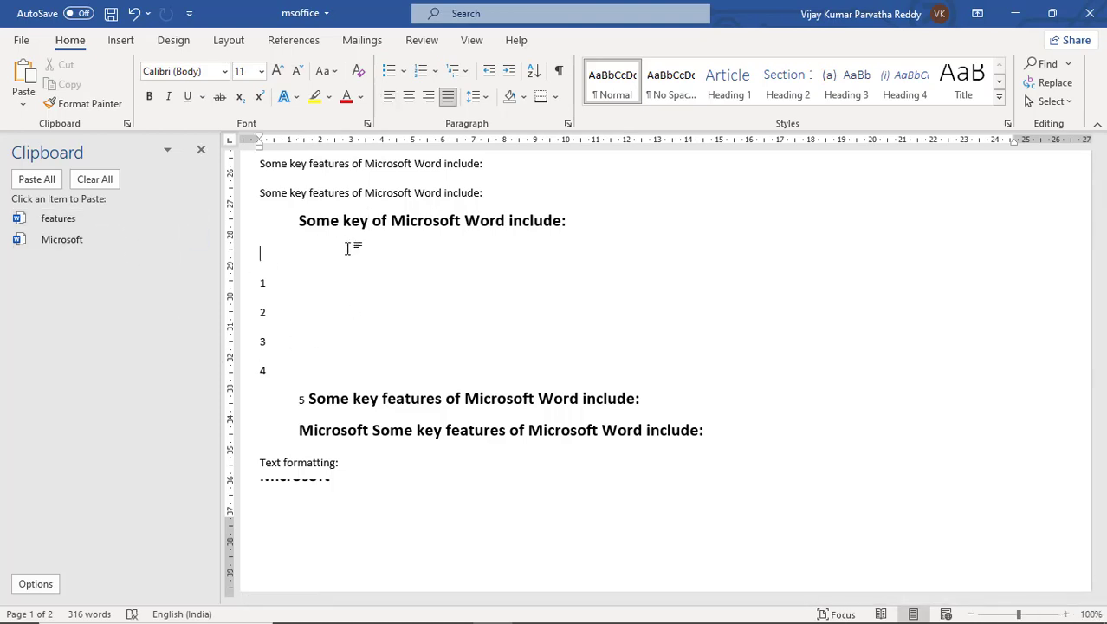
pyautogui.hotkey('ctrl', 'v')
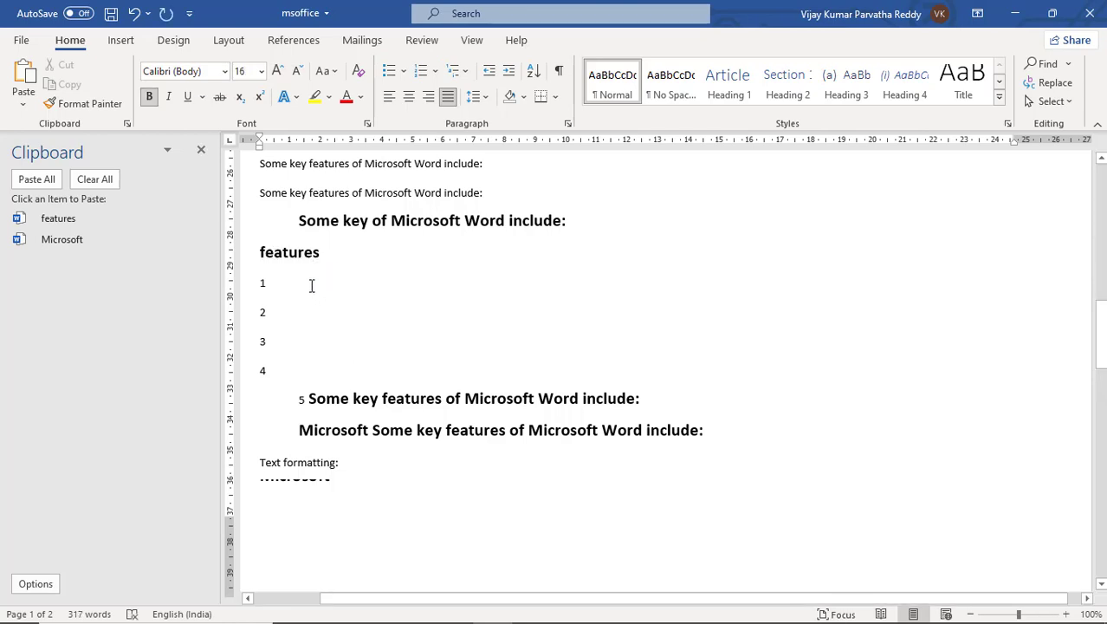
pyautogui.press('Return')
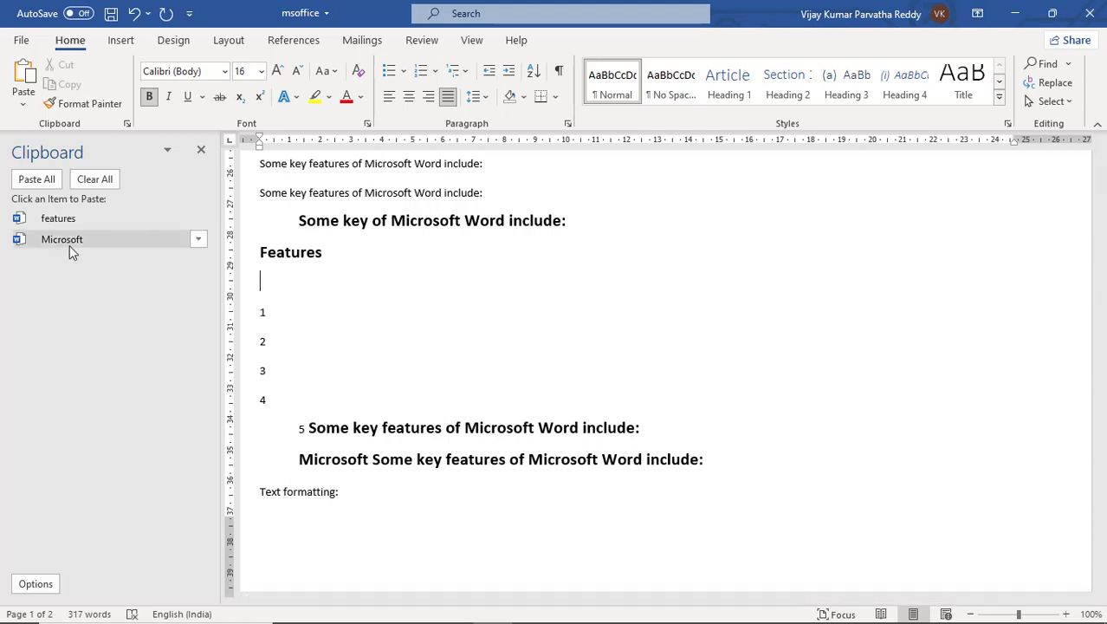
pyautogui.click(69, 245)
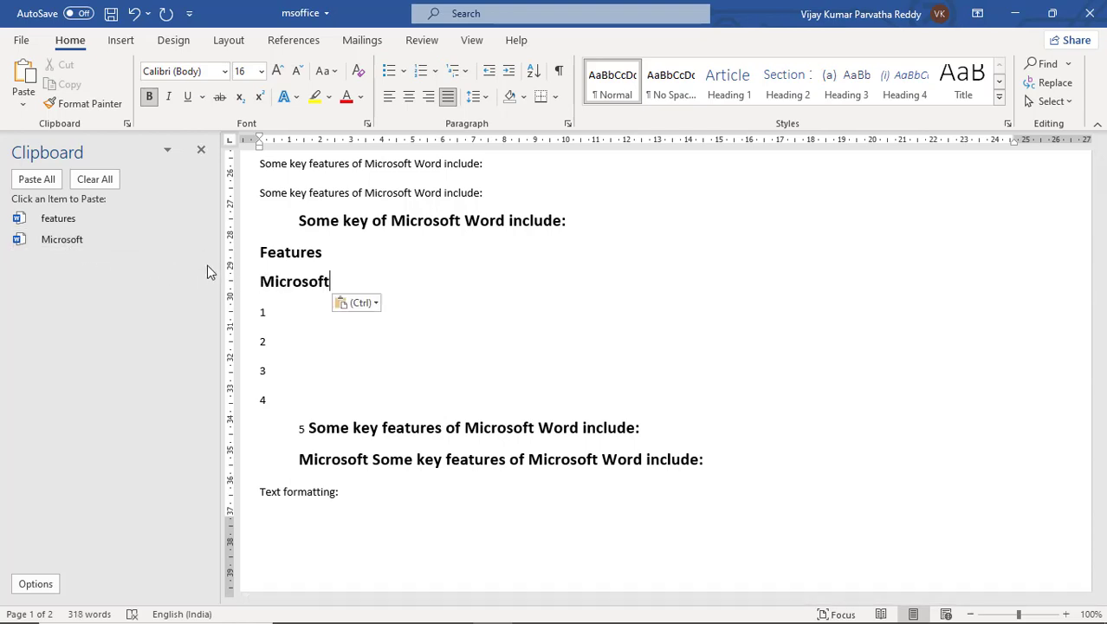
# - Paste all collected clipboard items after the newly pasted "Microsoft", and clear the clipboard's contents
pyautogui.click(36, 180)
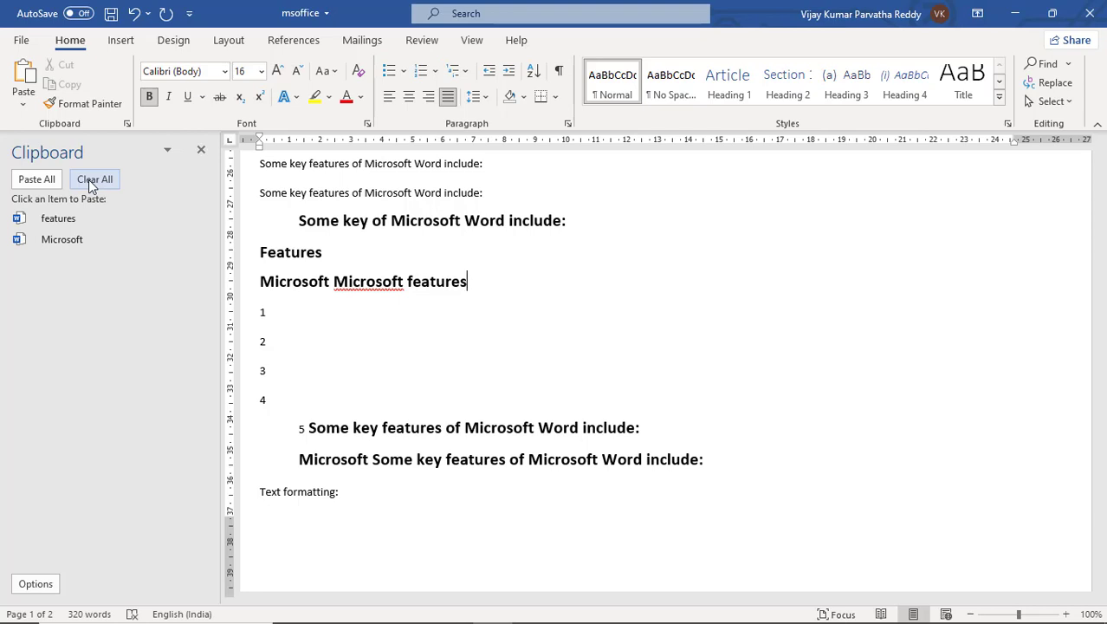
pyautogui.click(88, 179)
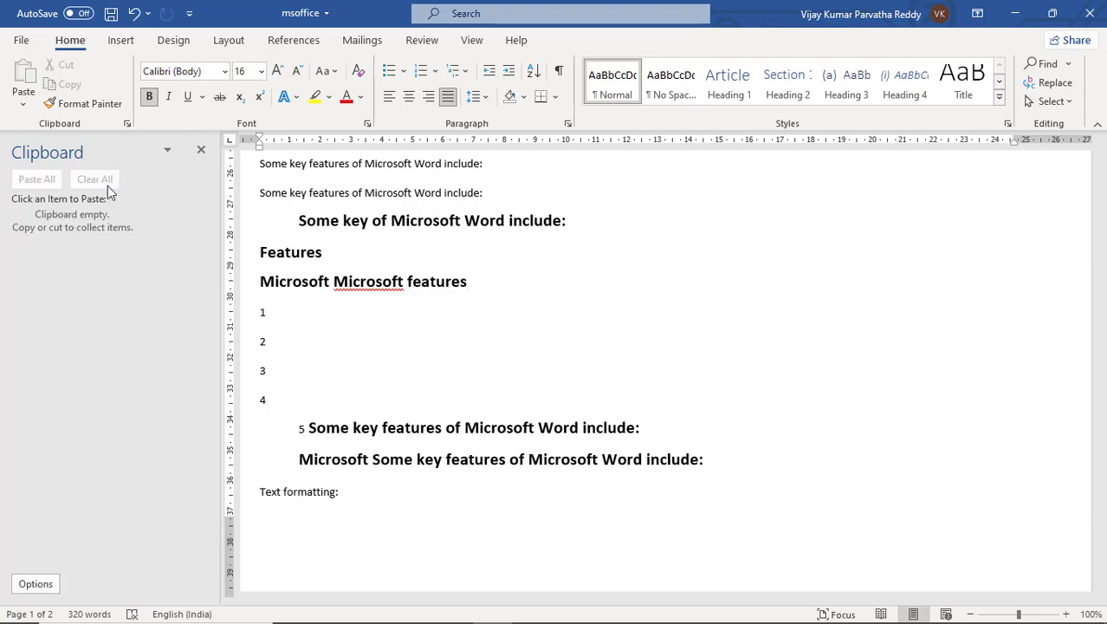
# - Copy "of Microsoft Word include:" from the document's first heading and paste it at the end of the first "Text formatting:" line
pyautogui.scroll(10, 552, 367)
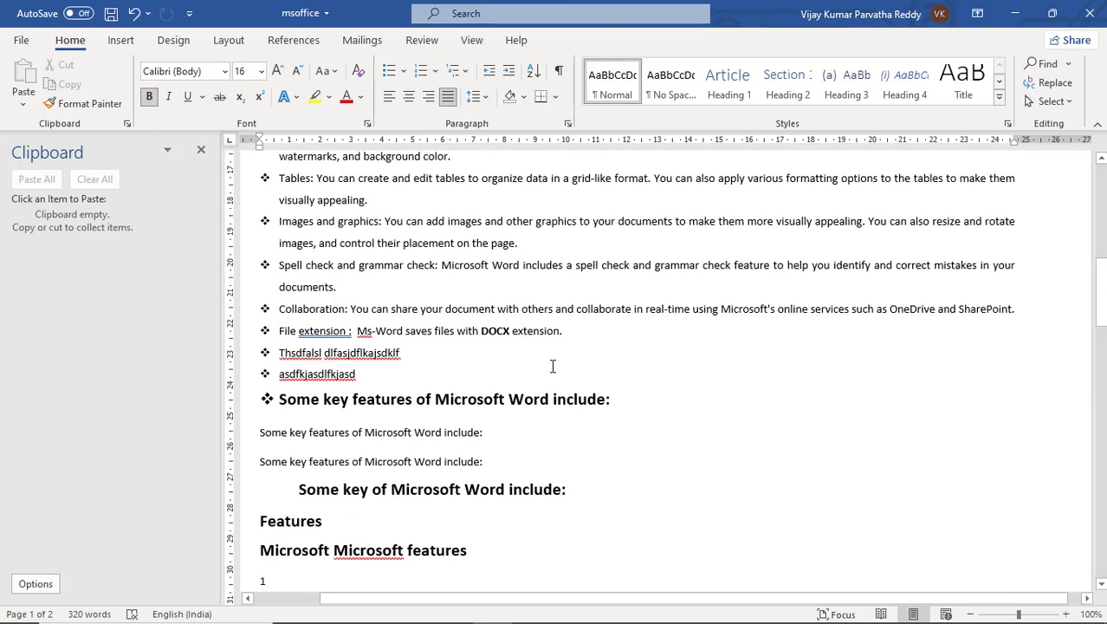
pyautogui.scroll(5, 553, 367)
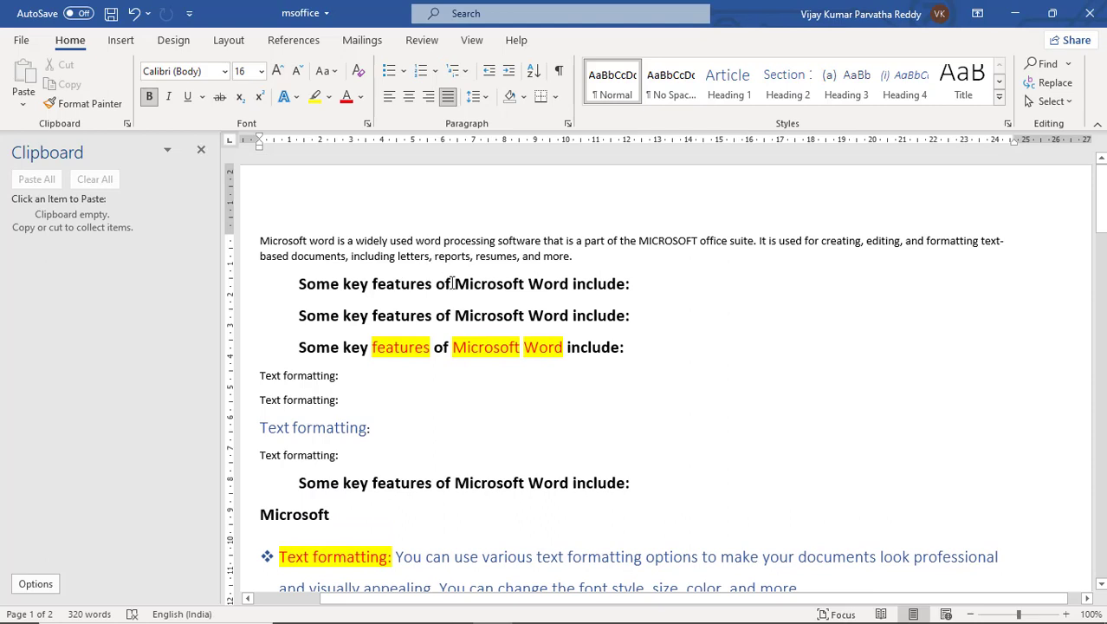
pyautogui.moveTo(436, 283); pyautogui.dragTo(632, 295)
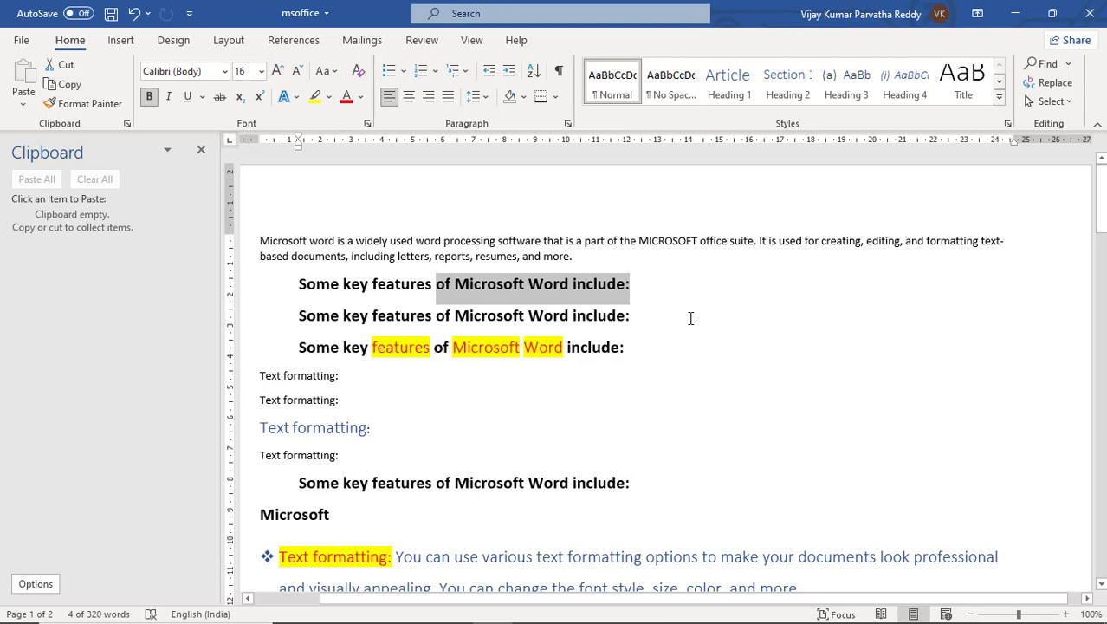
pyautogui.hotkey('ctrl', 'c')
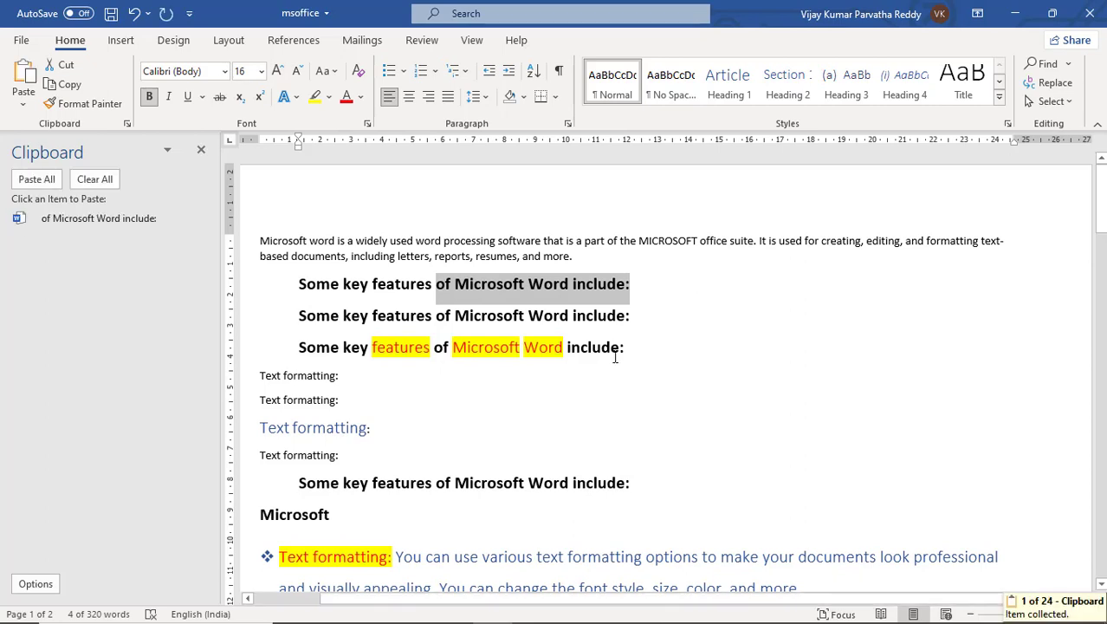
pyautogui.click(551, 385)
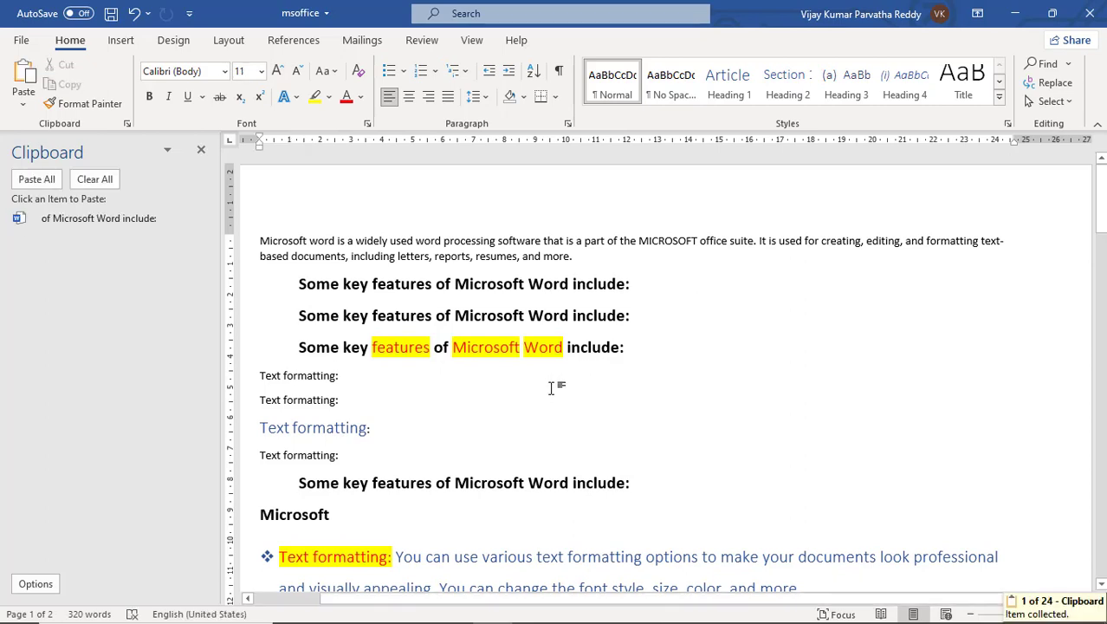
pyautogui.hotkey('ctrl', 'v')
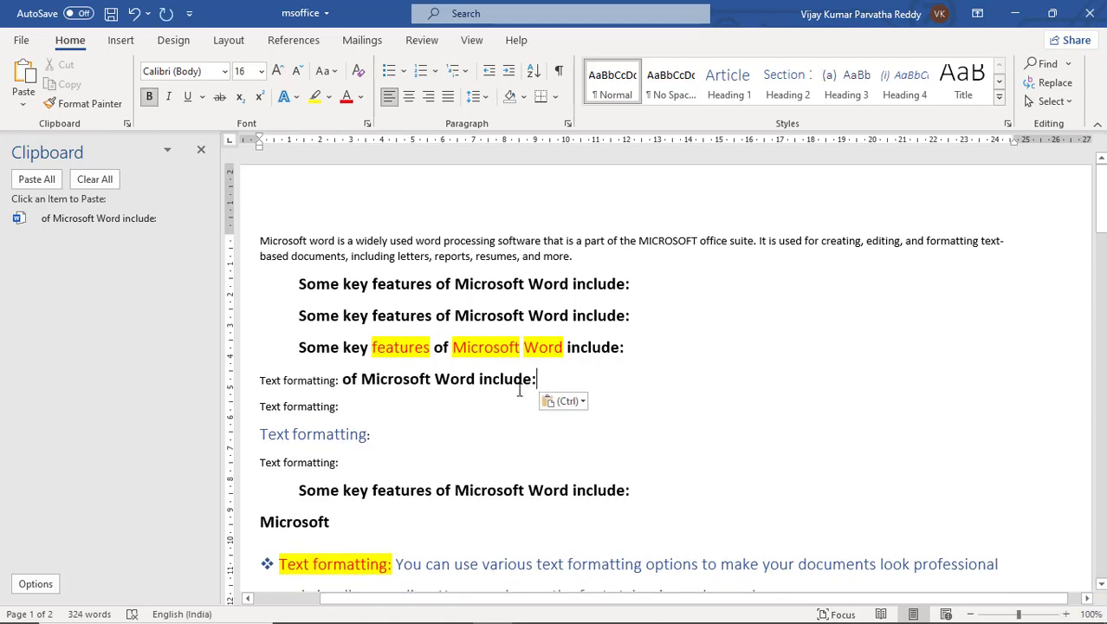
# - Cut "Microsoft Word include:" from the first "Text formatting:" line and paste it back in place, then hide the collected clipboard items
pyautogui.moveTo(537, 379); pyautogui.dragTo(363, 378)
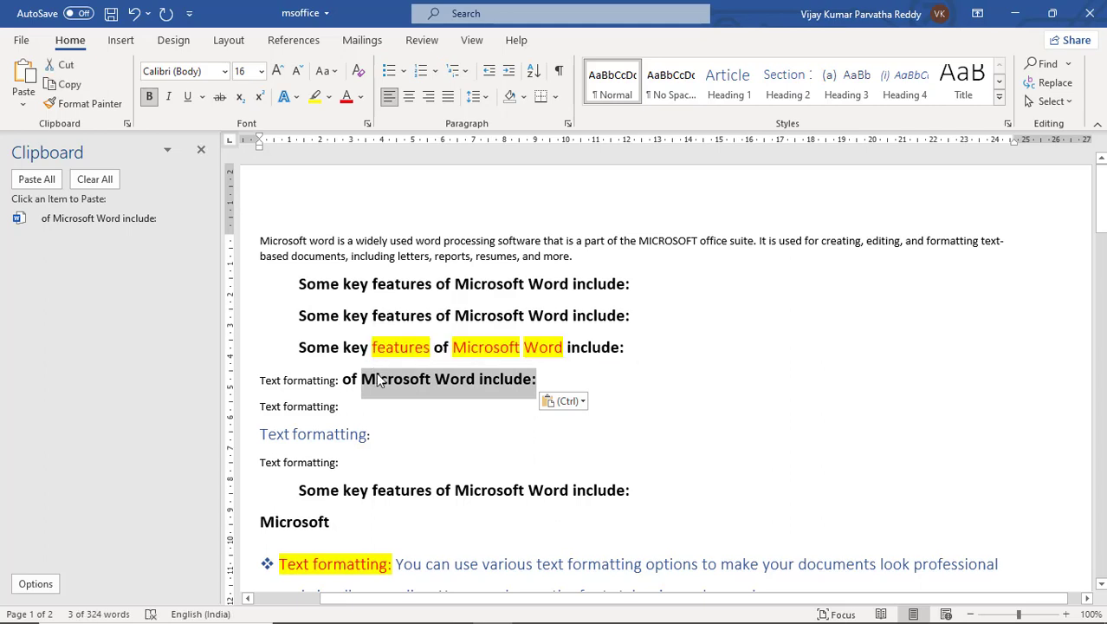
pyautogui.hotkey('ctrl', 'x')
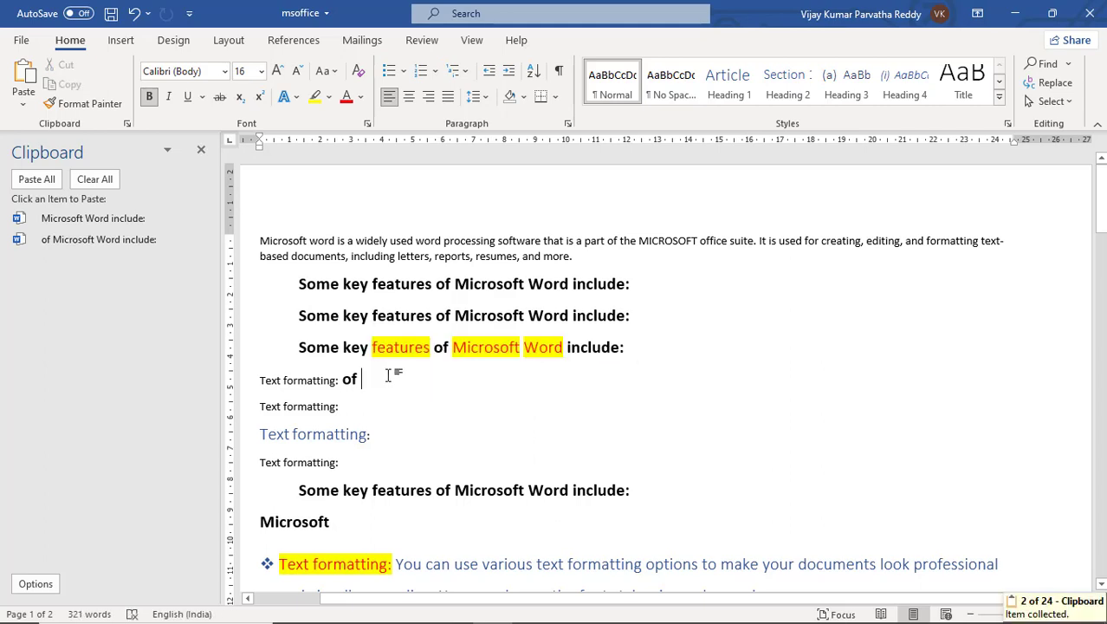
pyautogui.hotkey('ctrl', 'v')
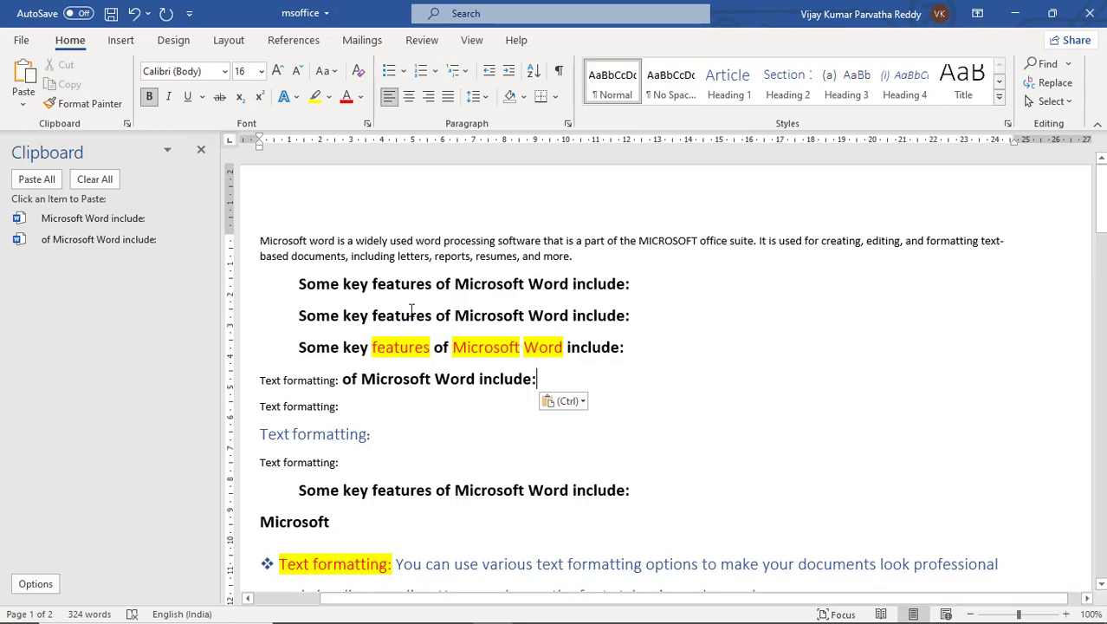
pyautogui.click(200, 153)
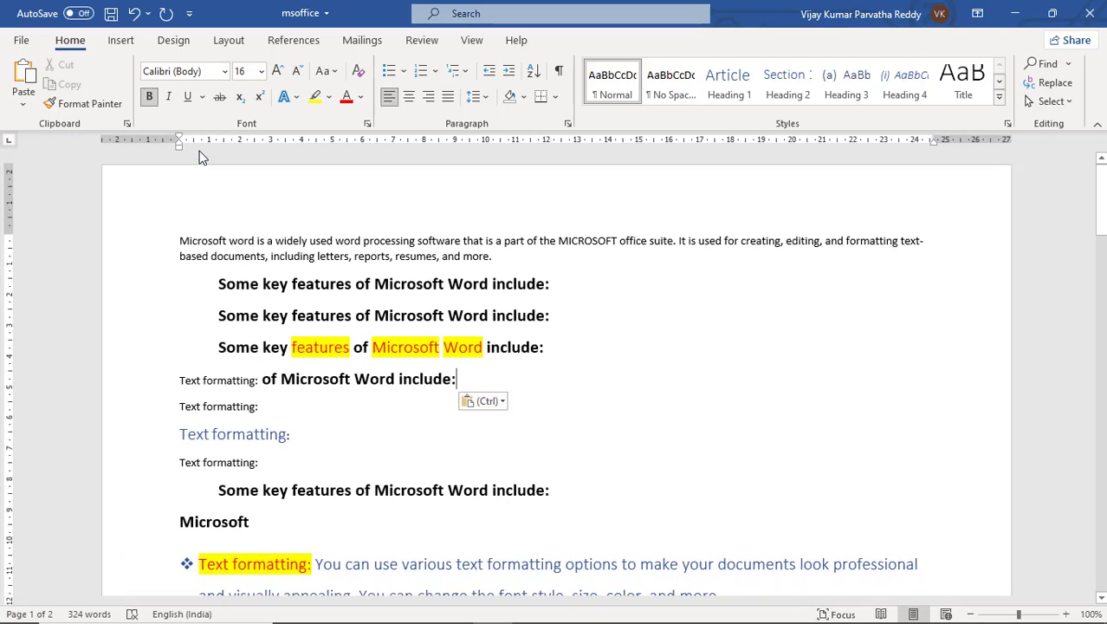
pyautogui.click(582, 349)
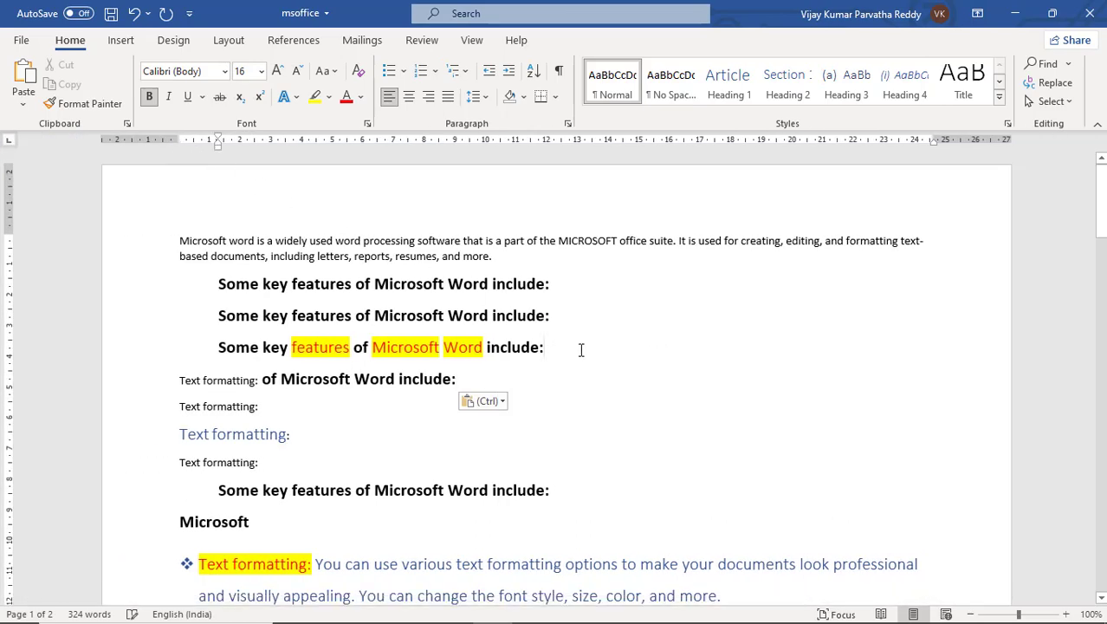